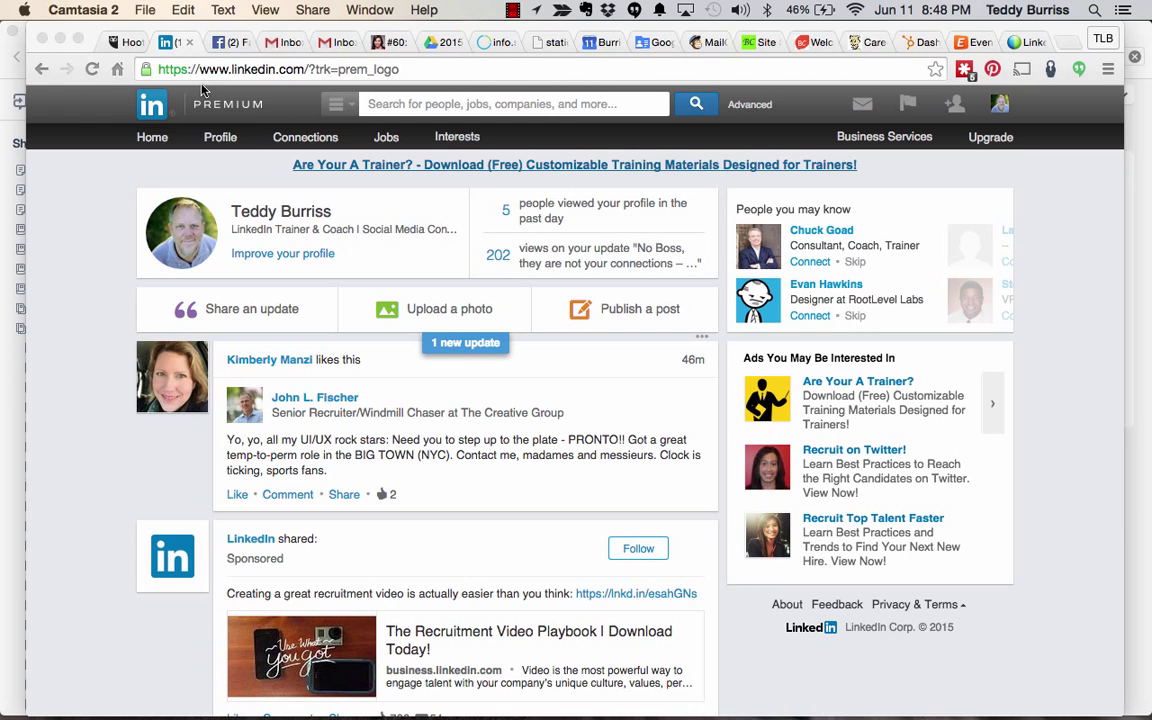
Step: Refresh the home feed and open the full messages Inbox
left_click(155, 108)
left_click(155, 108)
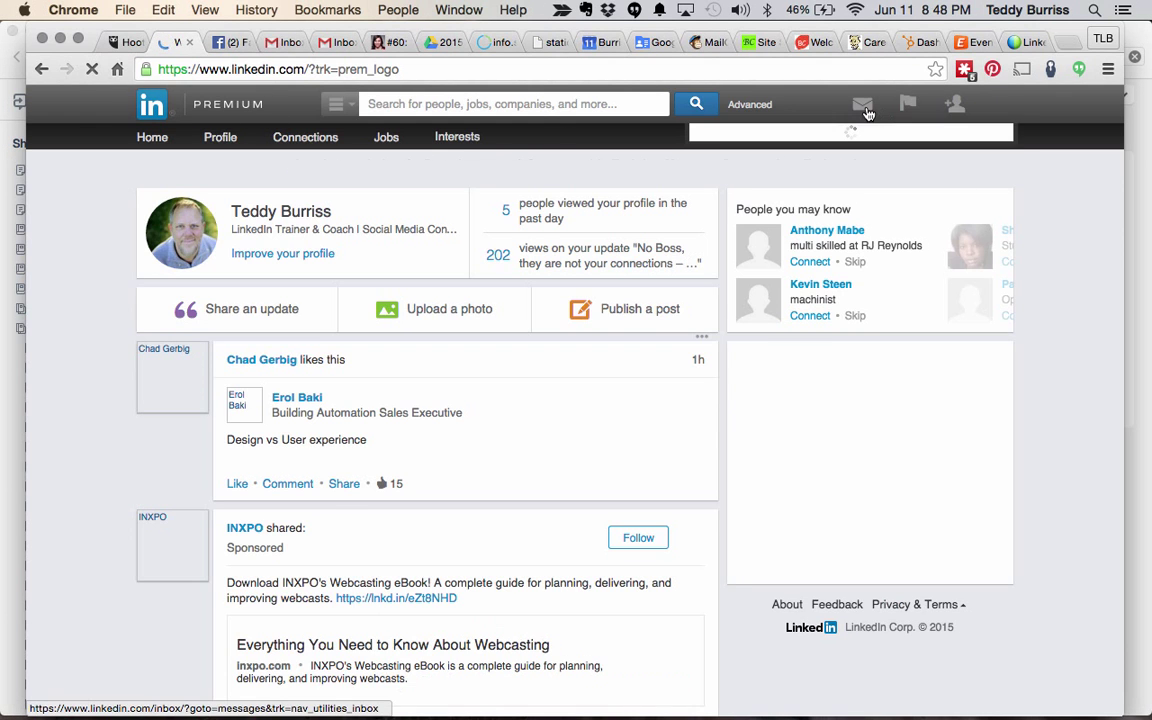
mouse_move(867, 110)
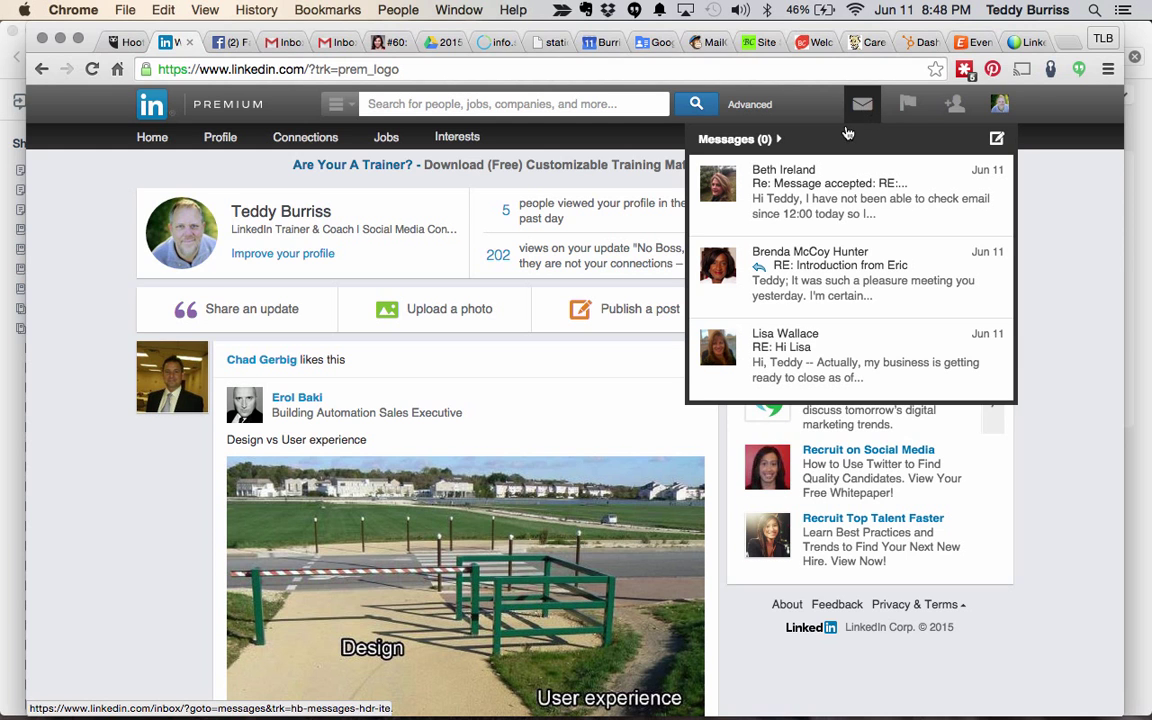
left_click(738, 143)
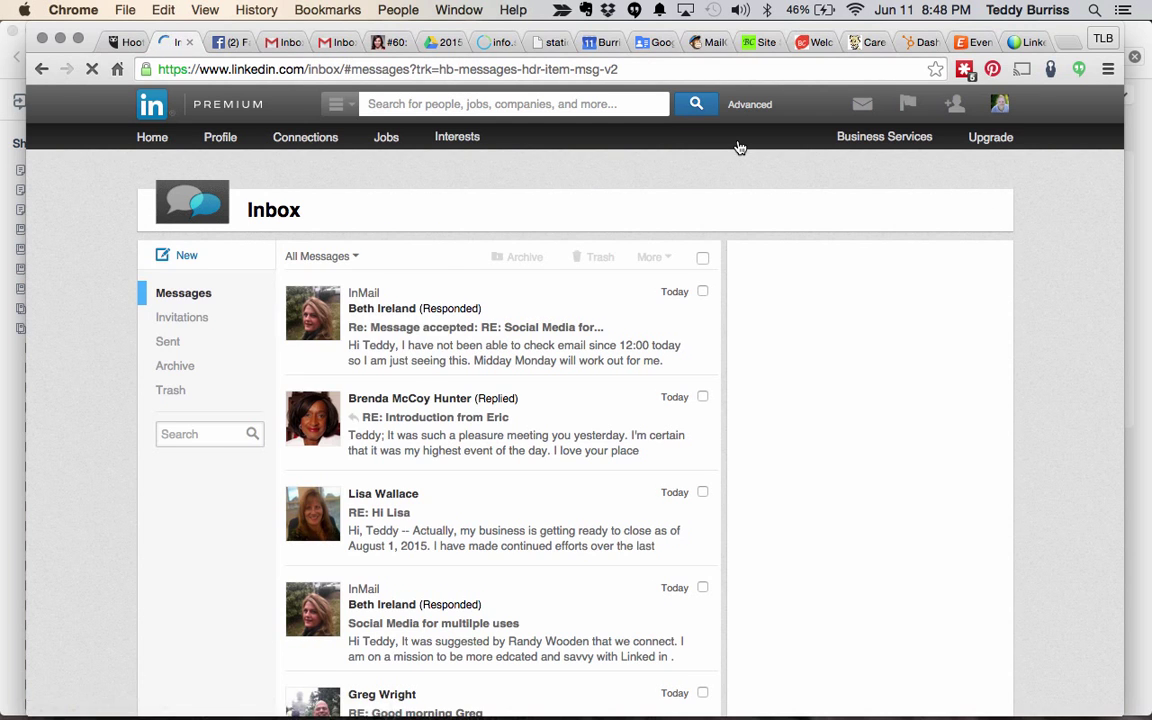
Step: Look over the message filter options and start a new message
left_click(321, 256)
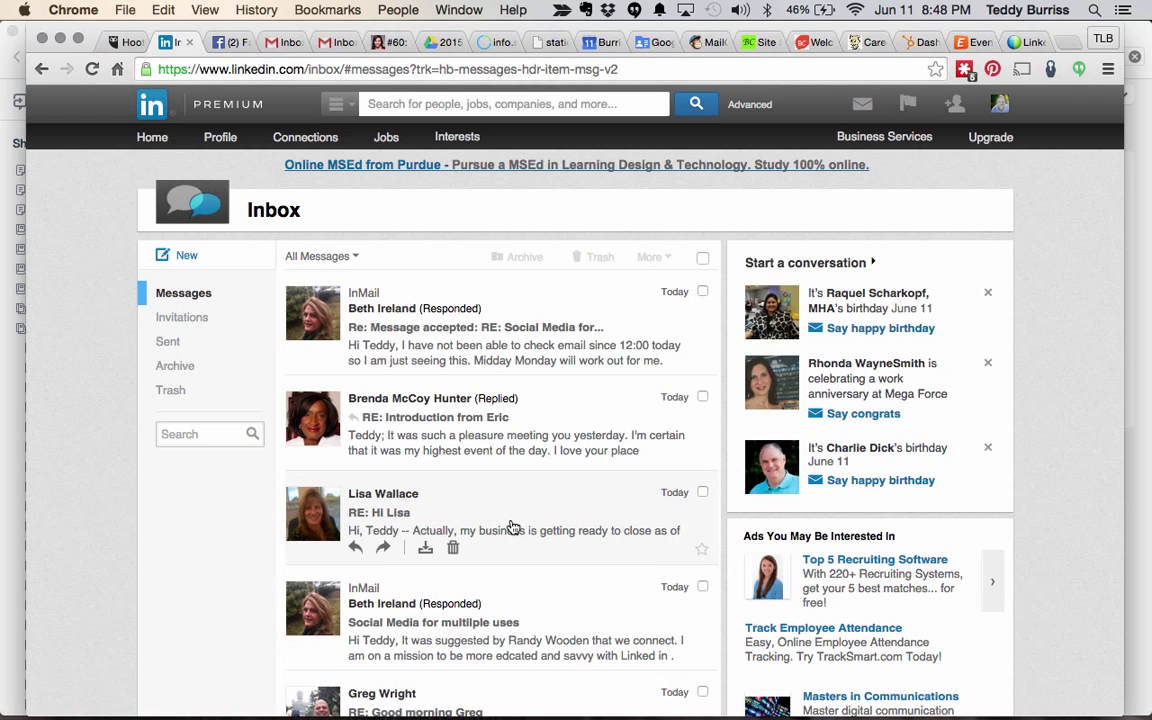
scroll(512, 527, "down", 2)
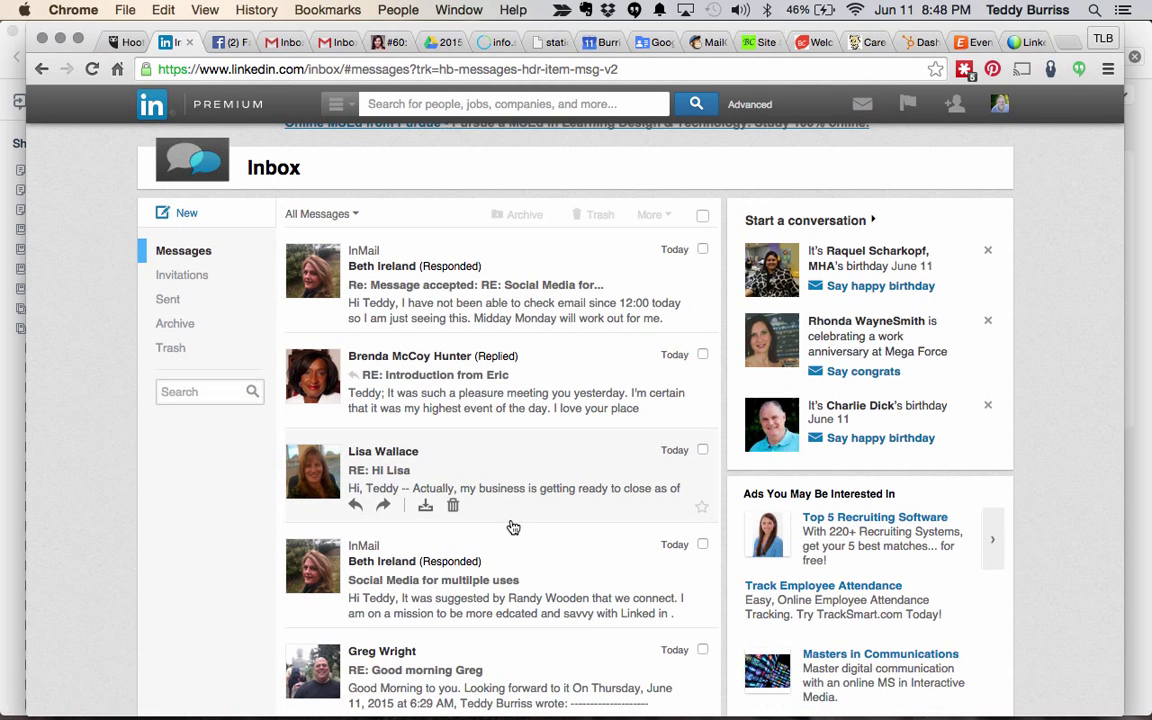
scroll(512, 527, "up", 2)
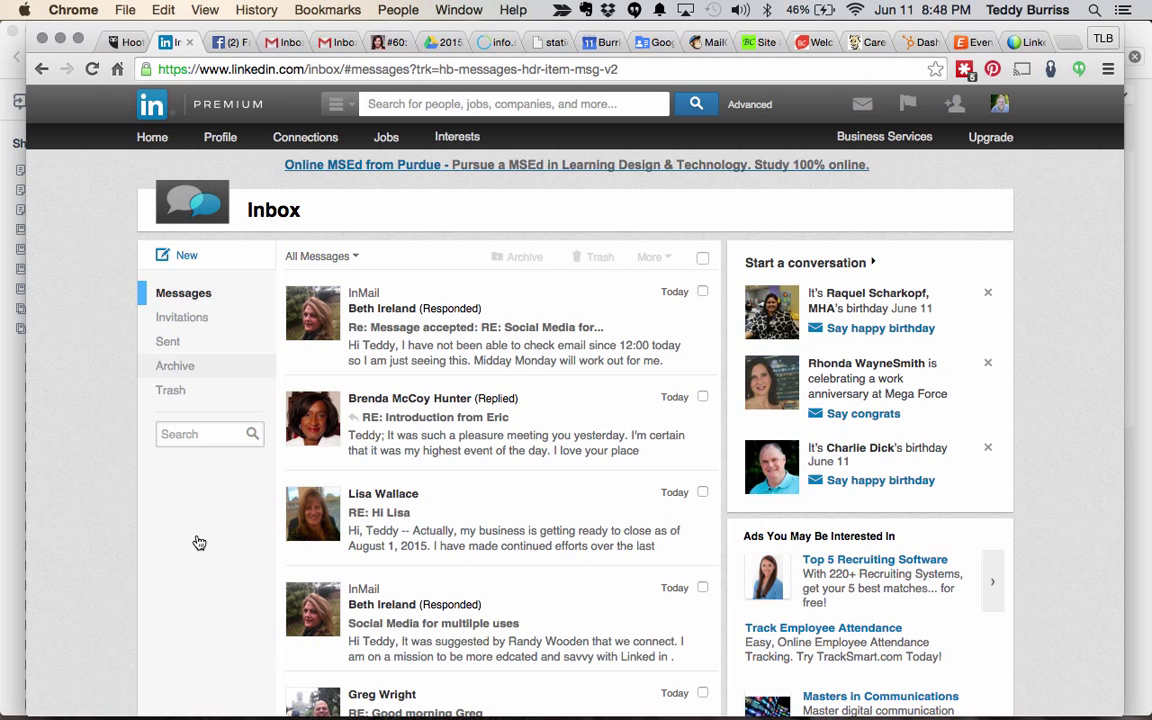
left_click(173, 257)
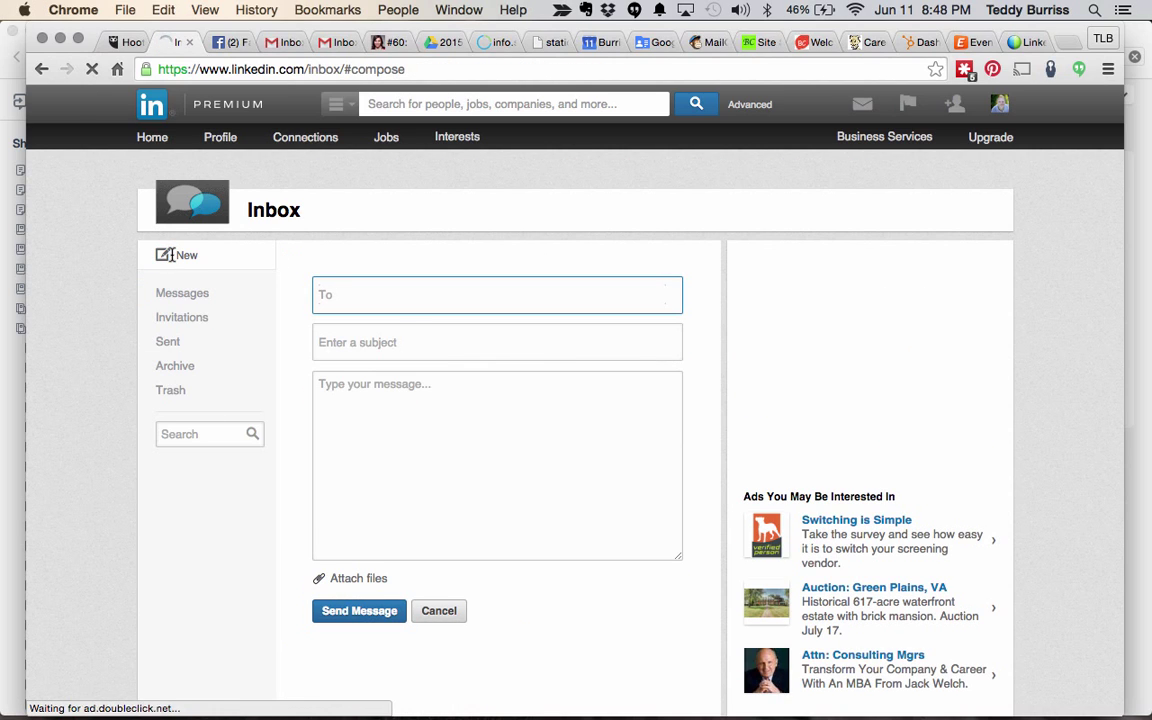
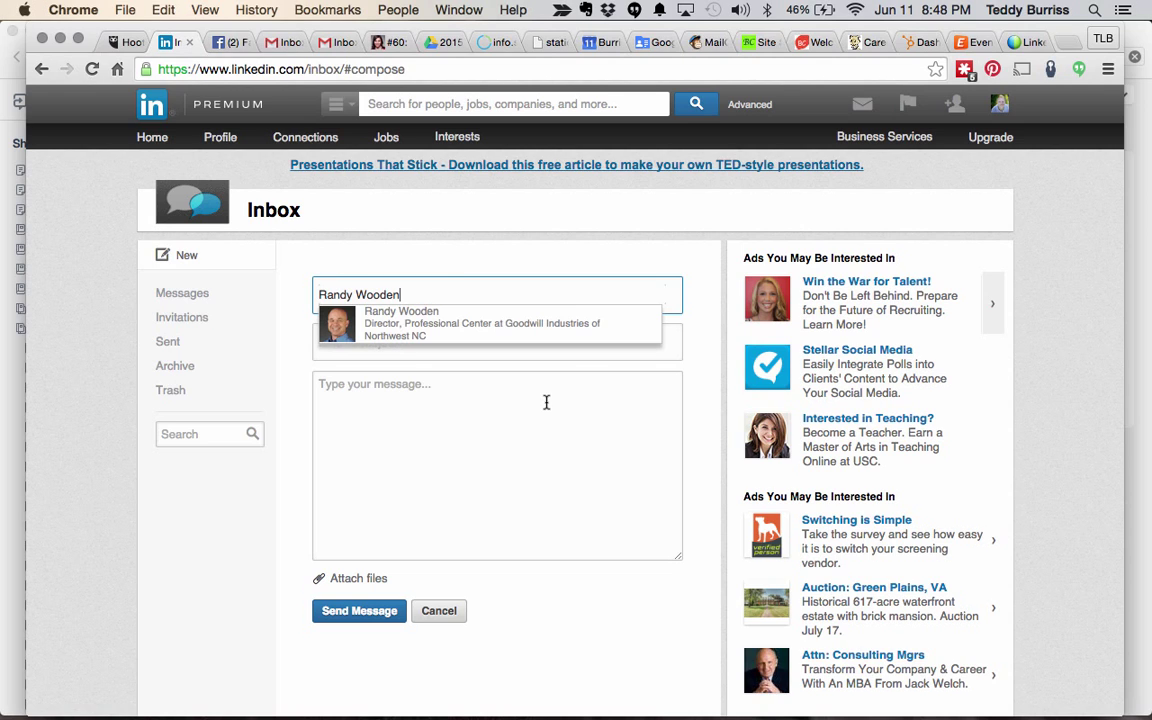
Step: Address a new message to a connection with subject 'WHAT MESSAGE ABOUT'
left_click(412, 332)
left_click(380, 337)
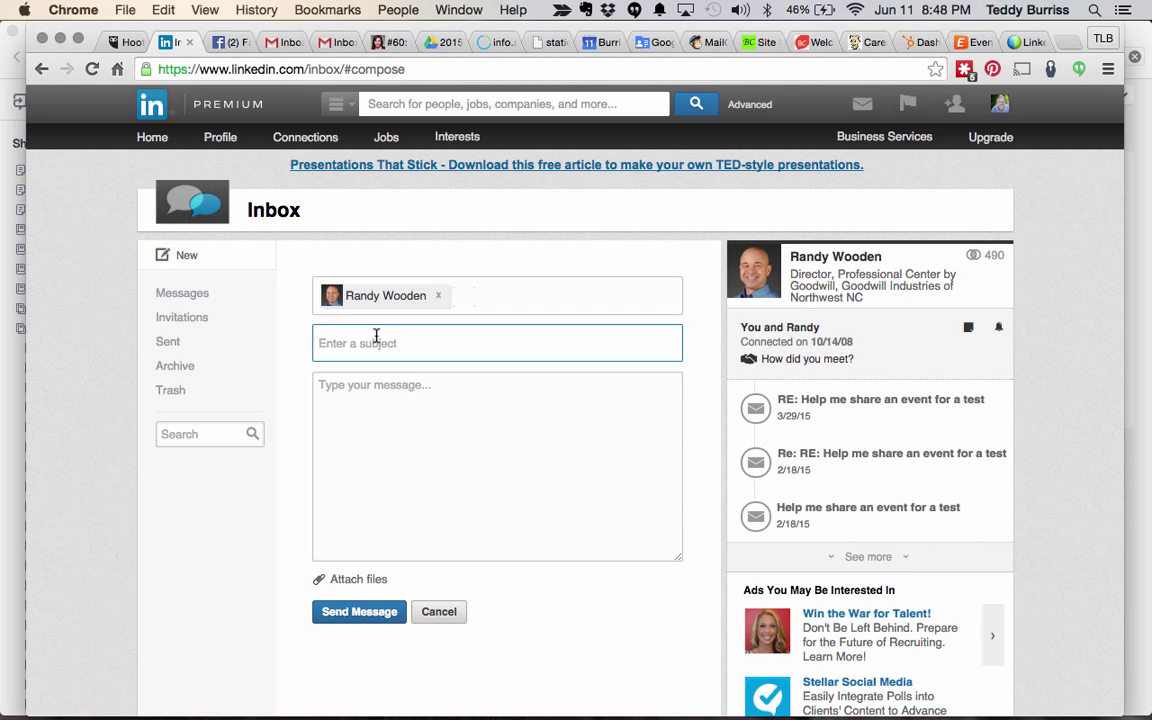
type("WHAT MESSAG")
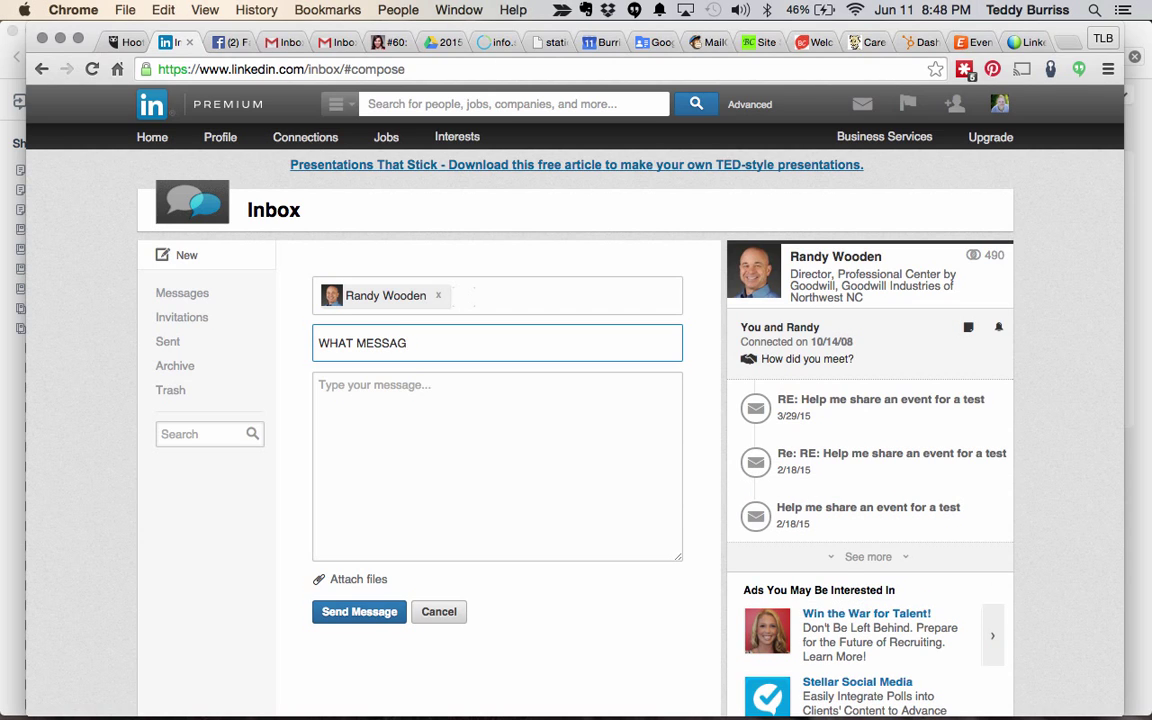
type("E ABOUT")
left_click(318, 385)
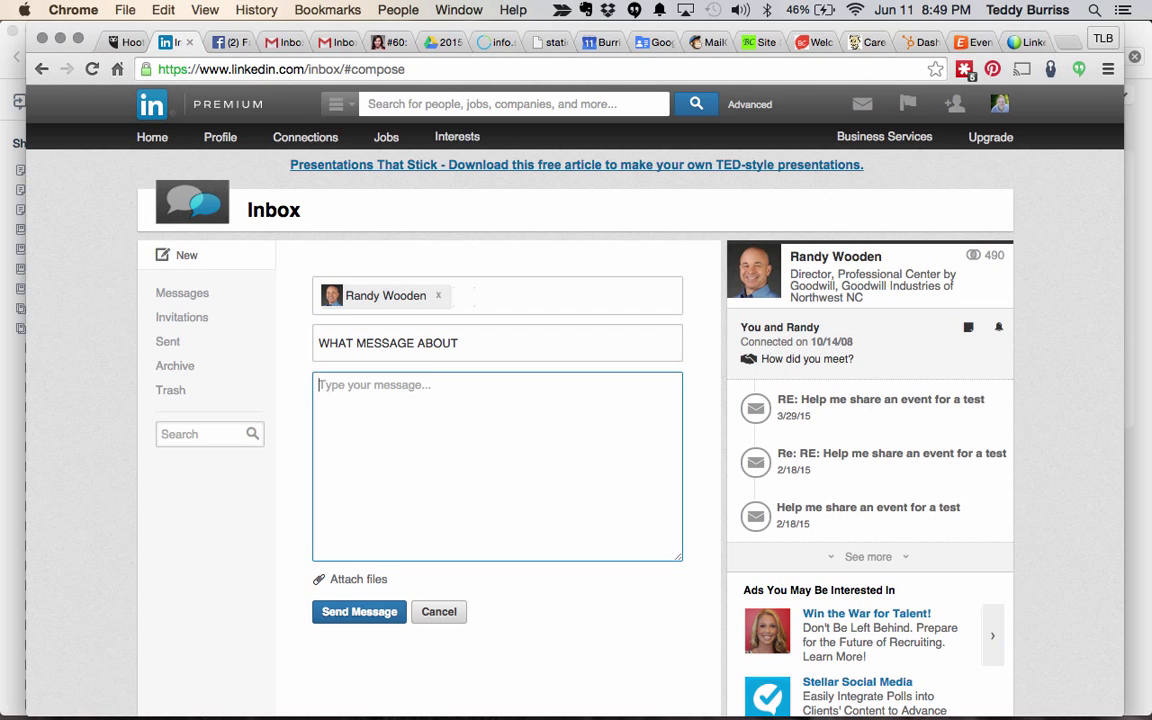
Step: Write the body 'clear, concise, specific NOT LONG Winded', then cancel the unsent draft
type("clear,")
type(" concise")
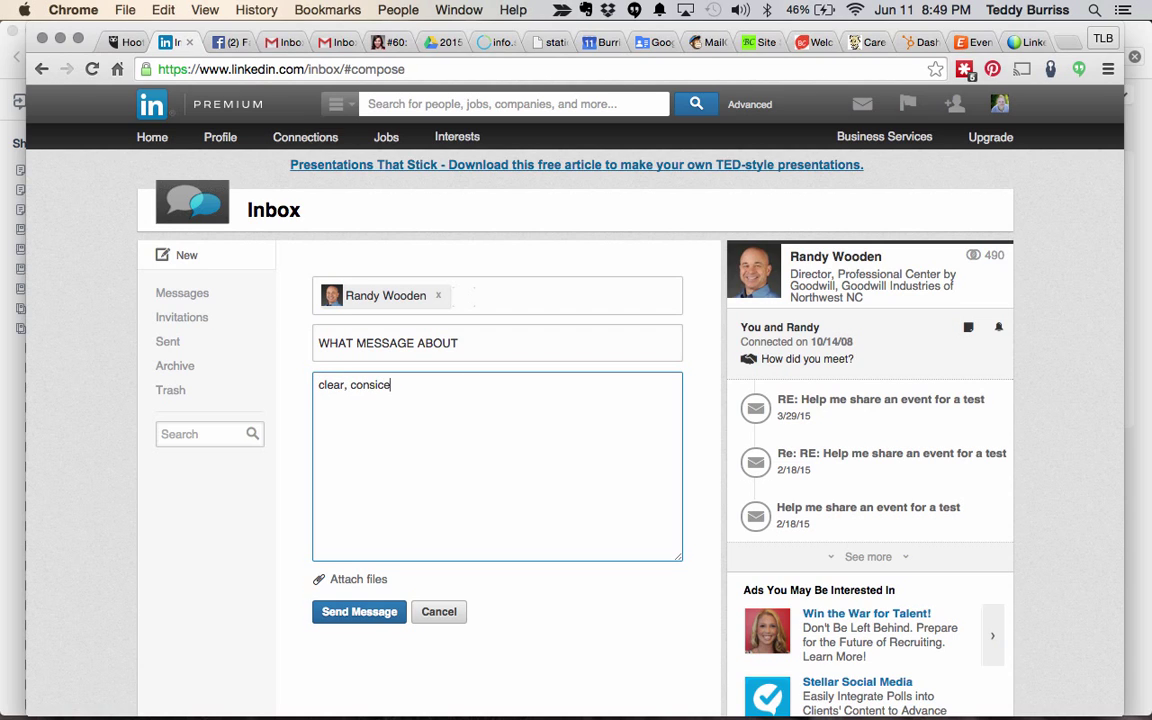
key("BackSpace")
key("BackSpace")
key("BackSpace")
type("ise, specific NOT LONG ")
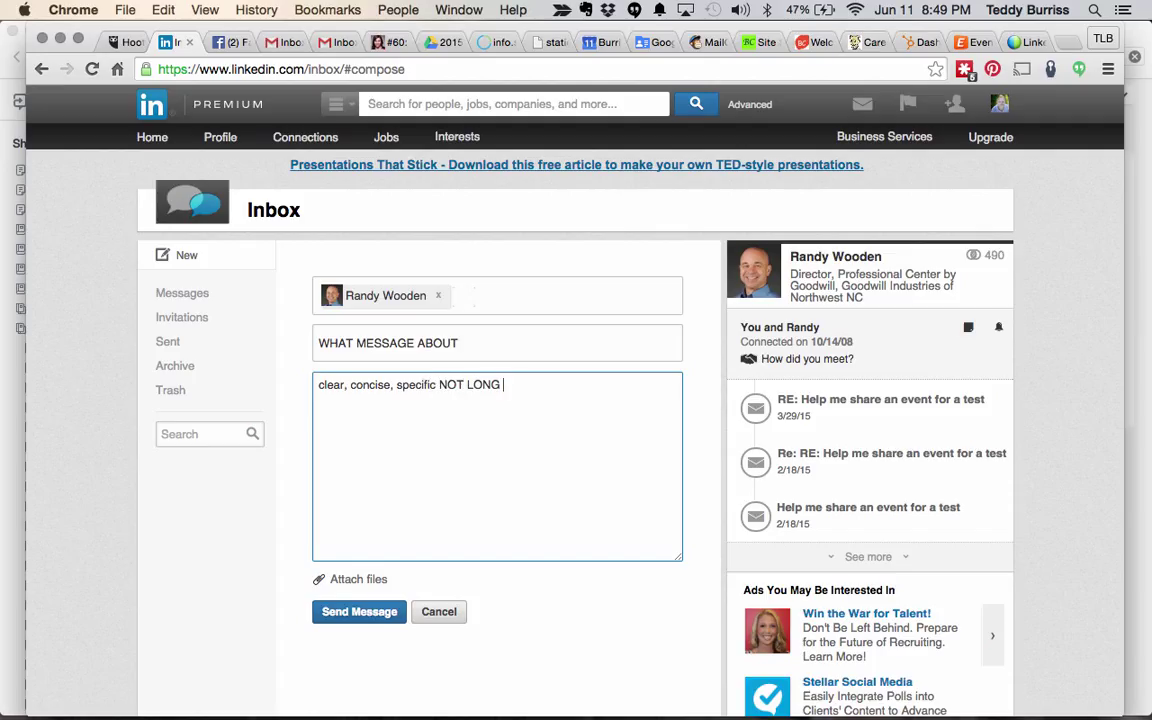
type("Winded")
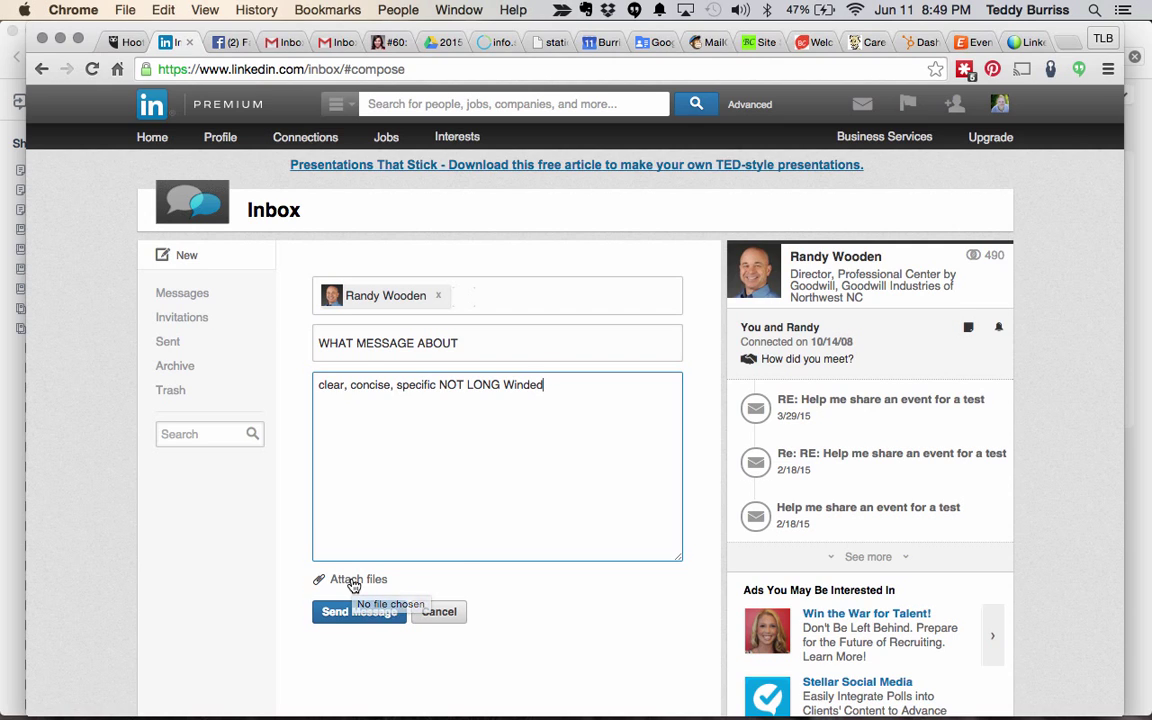
left_click(440, 618)
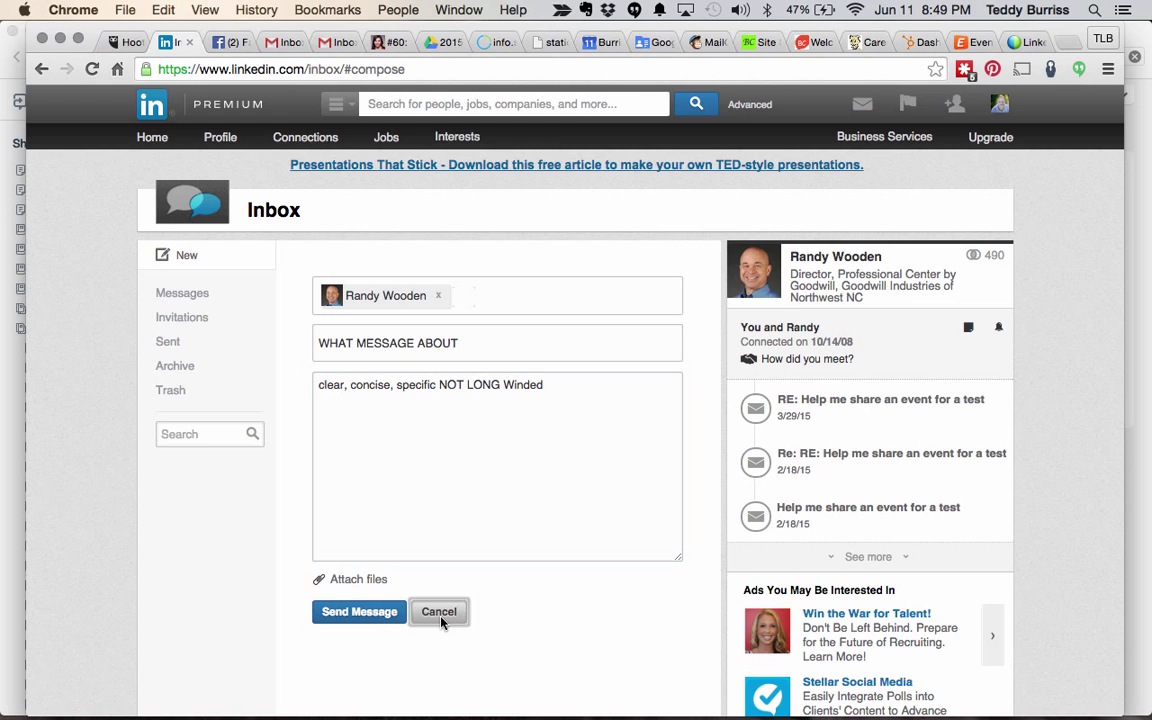
left_click(706, 276)
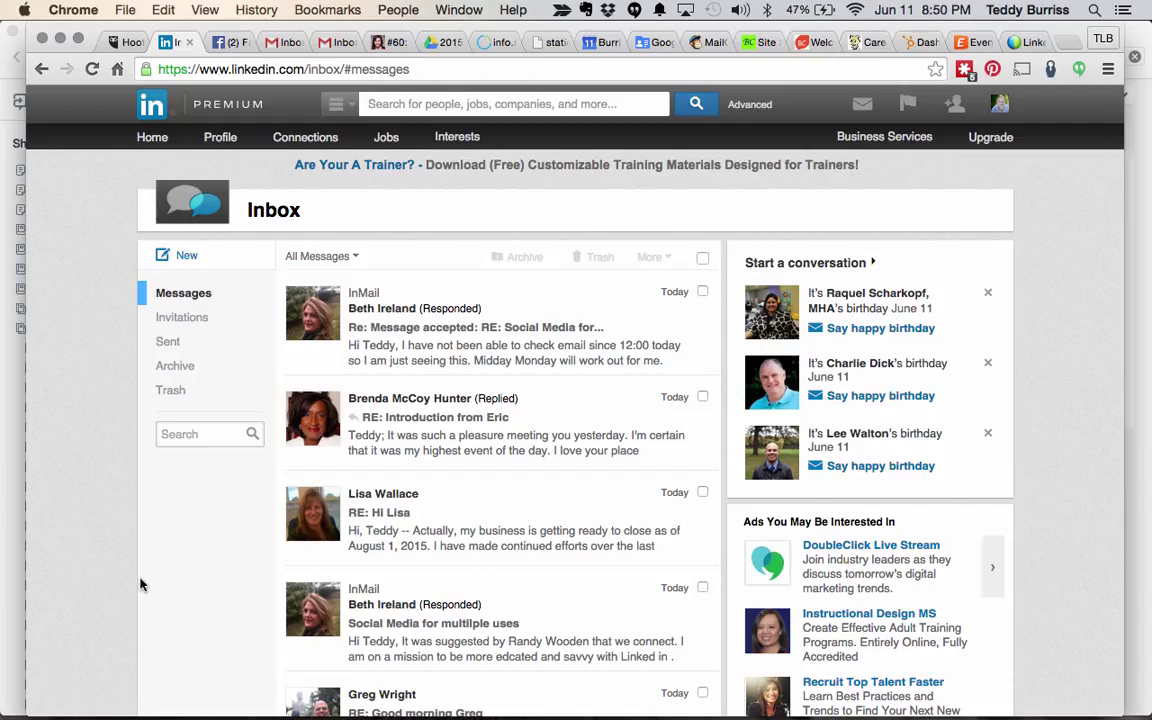
Step: Go back to Home and reload the feed with the LinkedIn logo
left_click(154, 140)
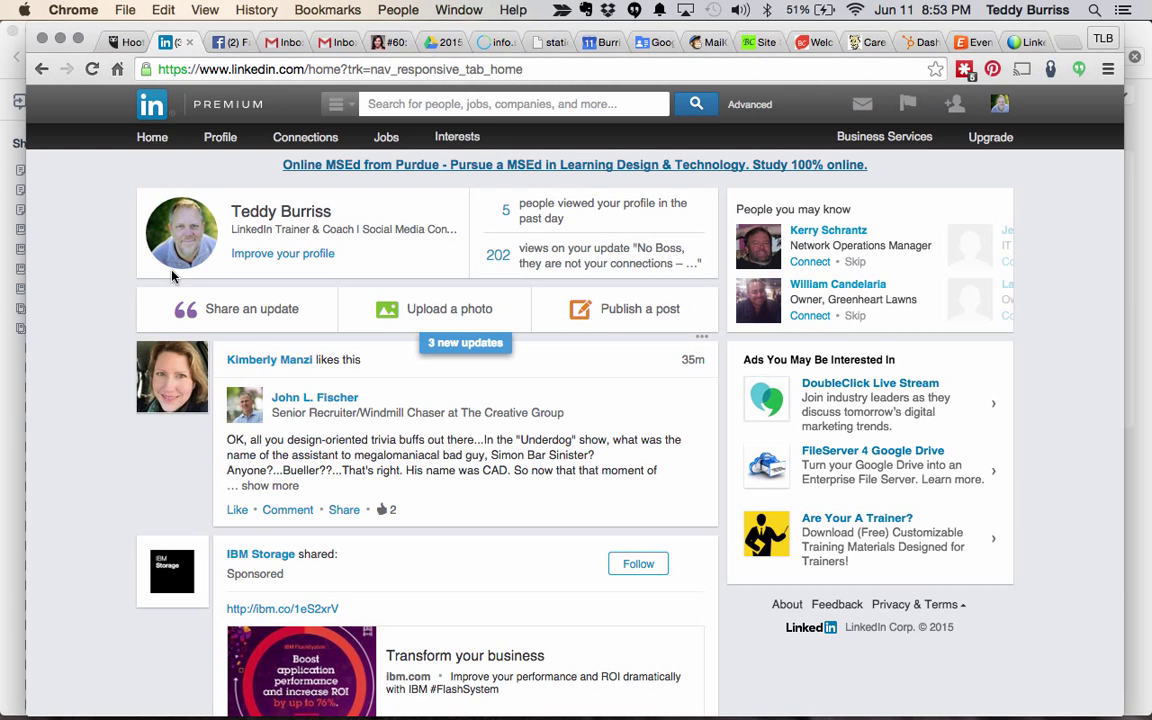
scroll(204, 249, "down", 5)
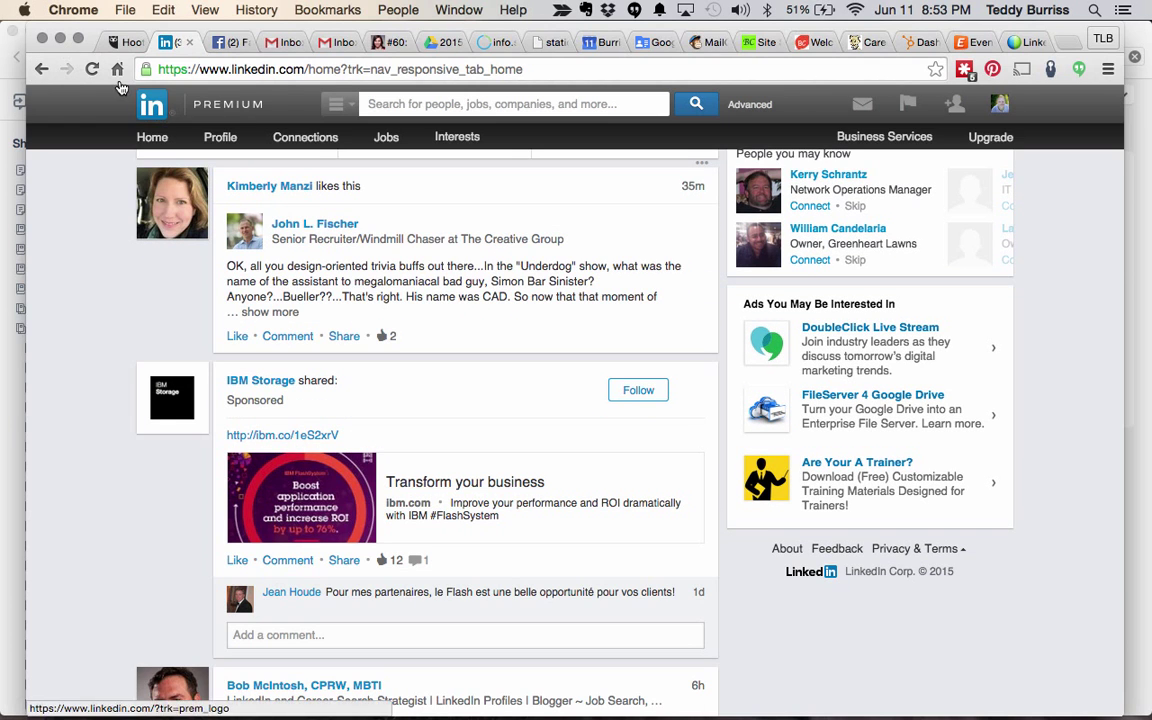
left_click(151, 104)
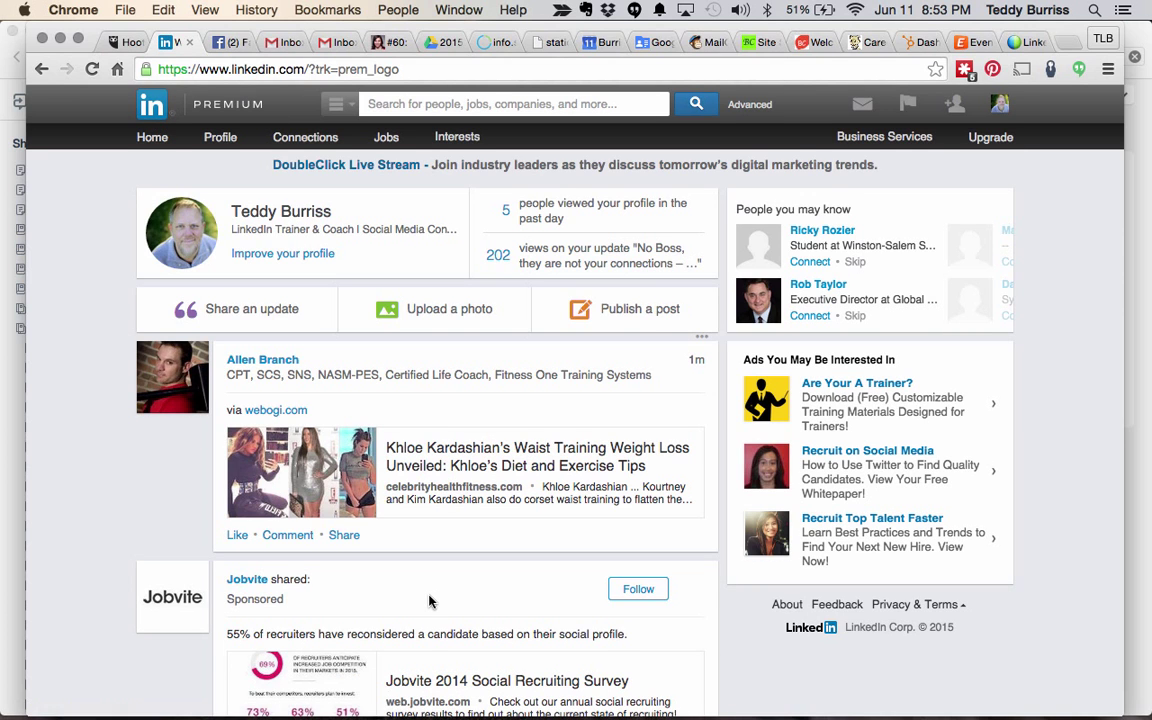
Step: Scroll the feed to the Fast Company 'Work Housekeeping' post and bring up its link menu
scroll(430, 600, "down", 10)
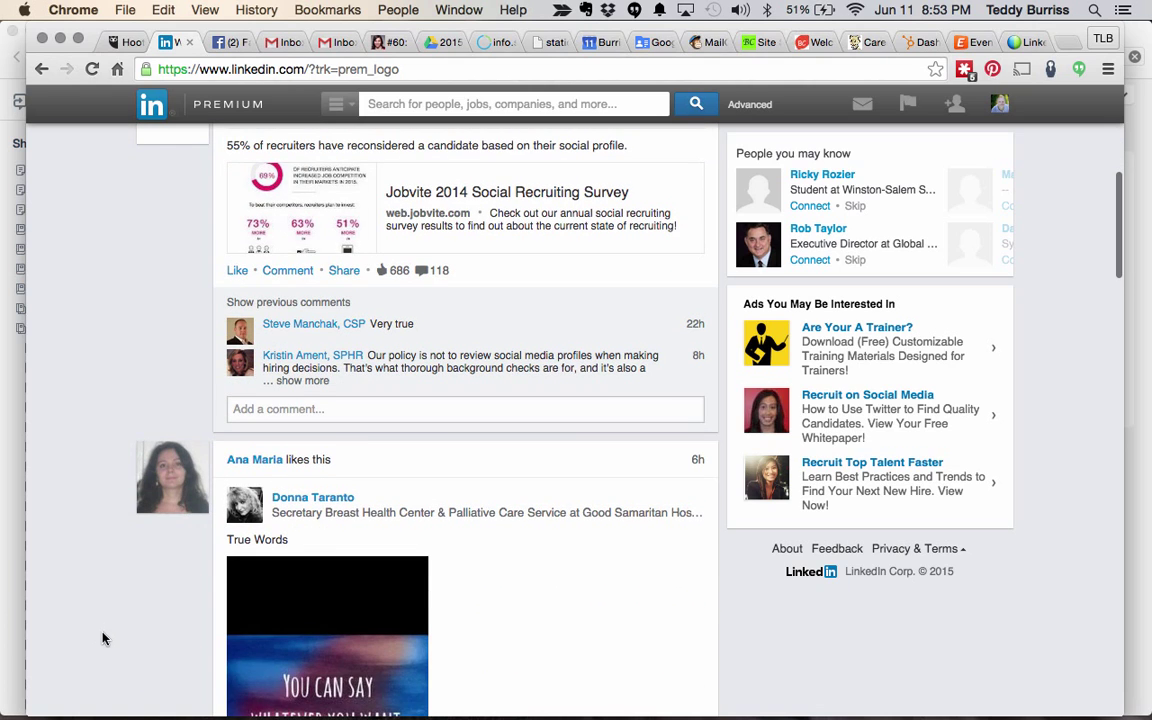
scroll(103, 638, "down", 5)
scroll(103, 638, "down", 12)
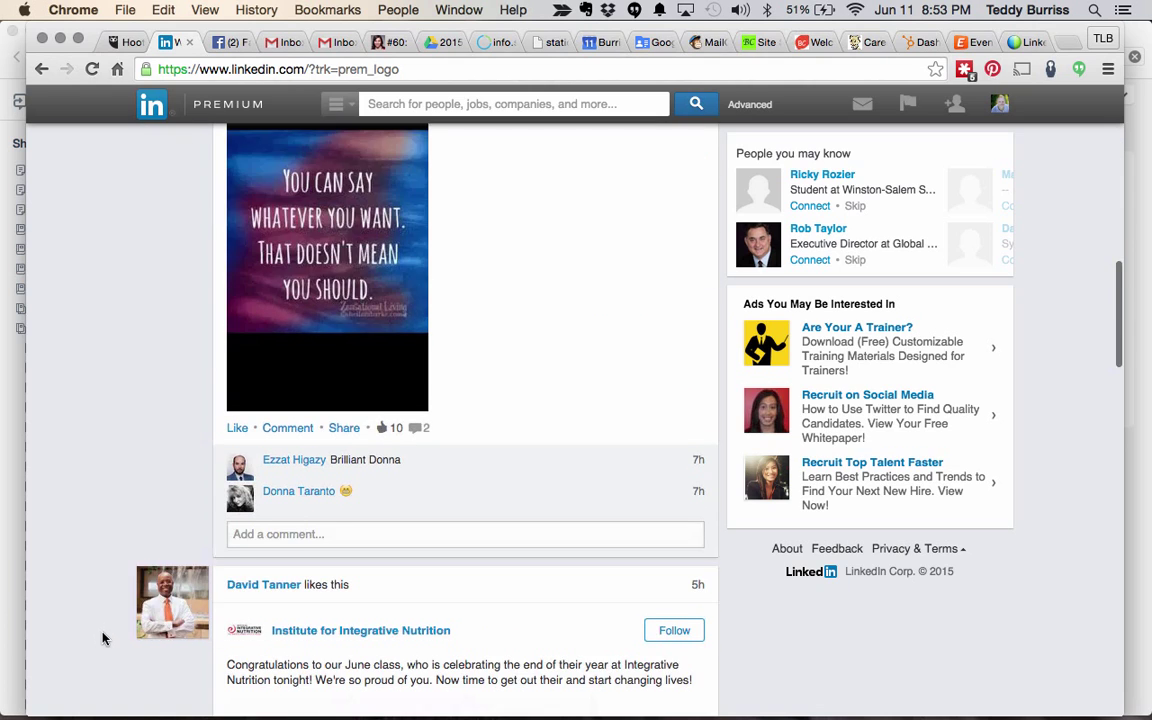
scroll(103, 638, "down", 3)
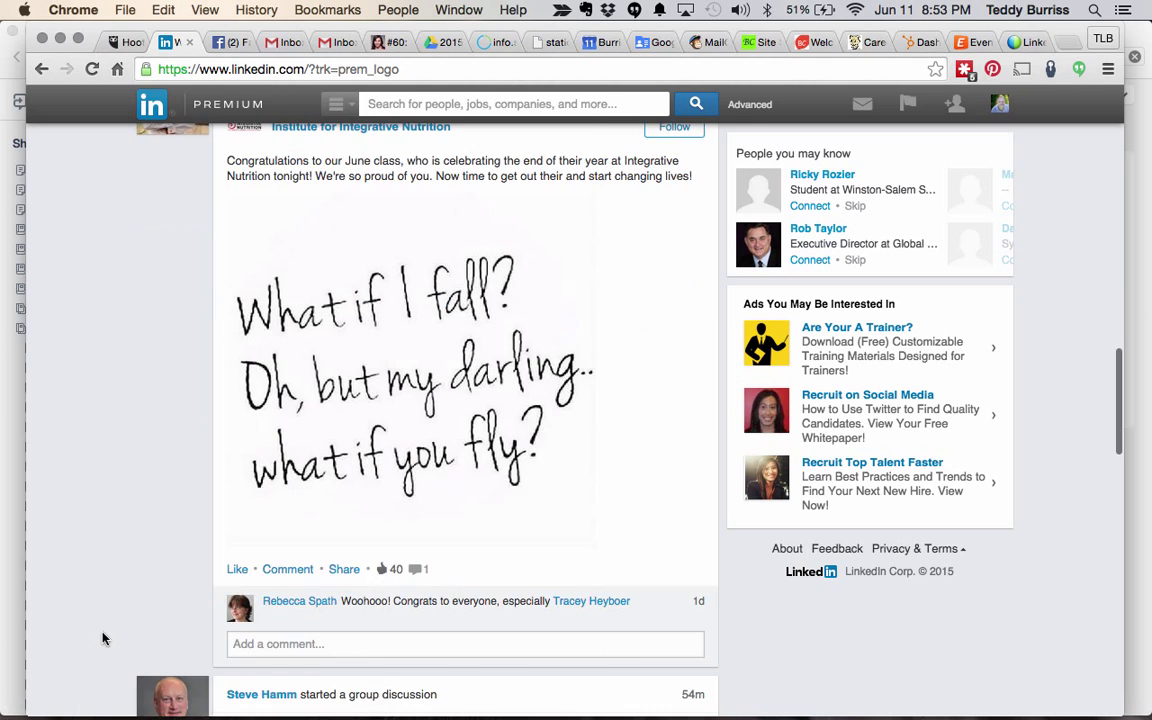
scroll(103, 638, "down", 5)
scroll(103, 638, "down", 6)
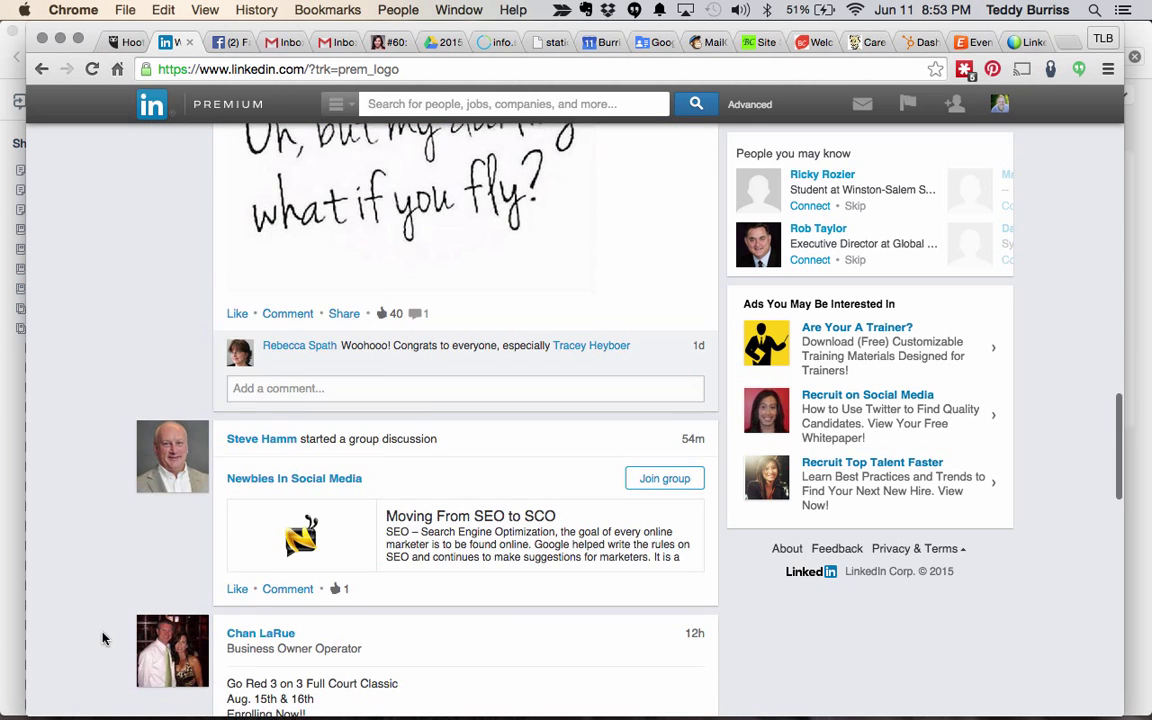
scroll(103, 638, "down", 2)
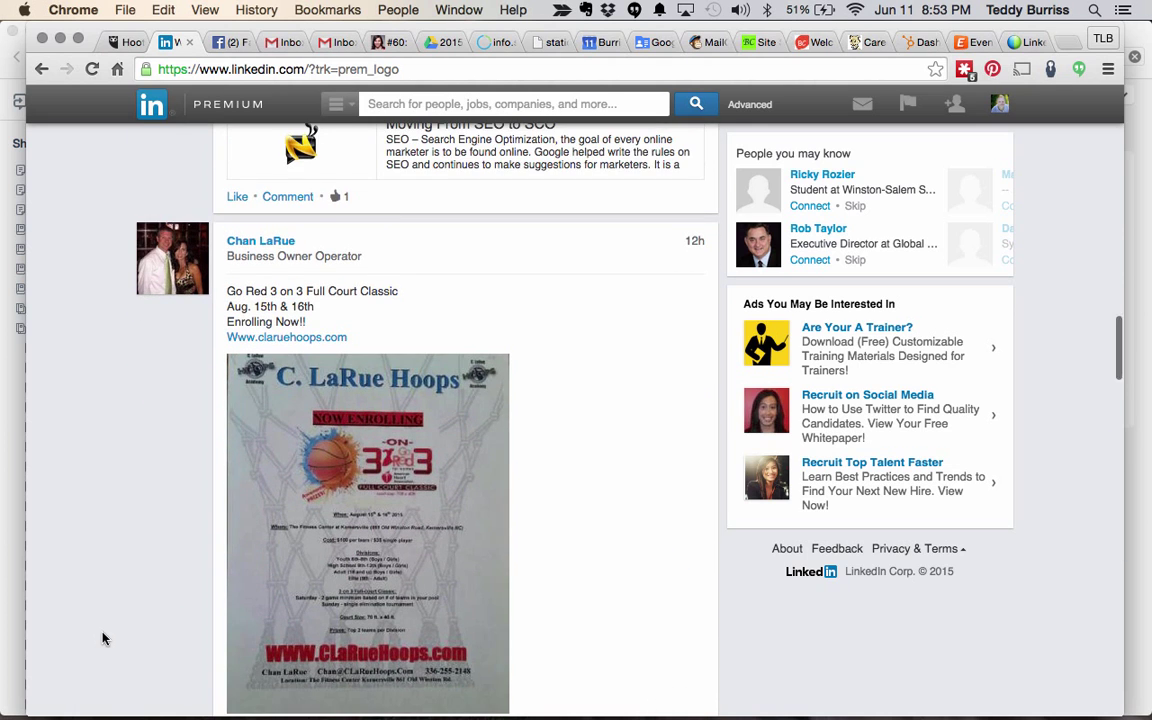
scroll(103, 638, "down", 8)
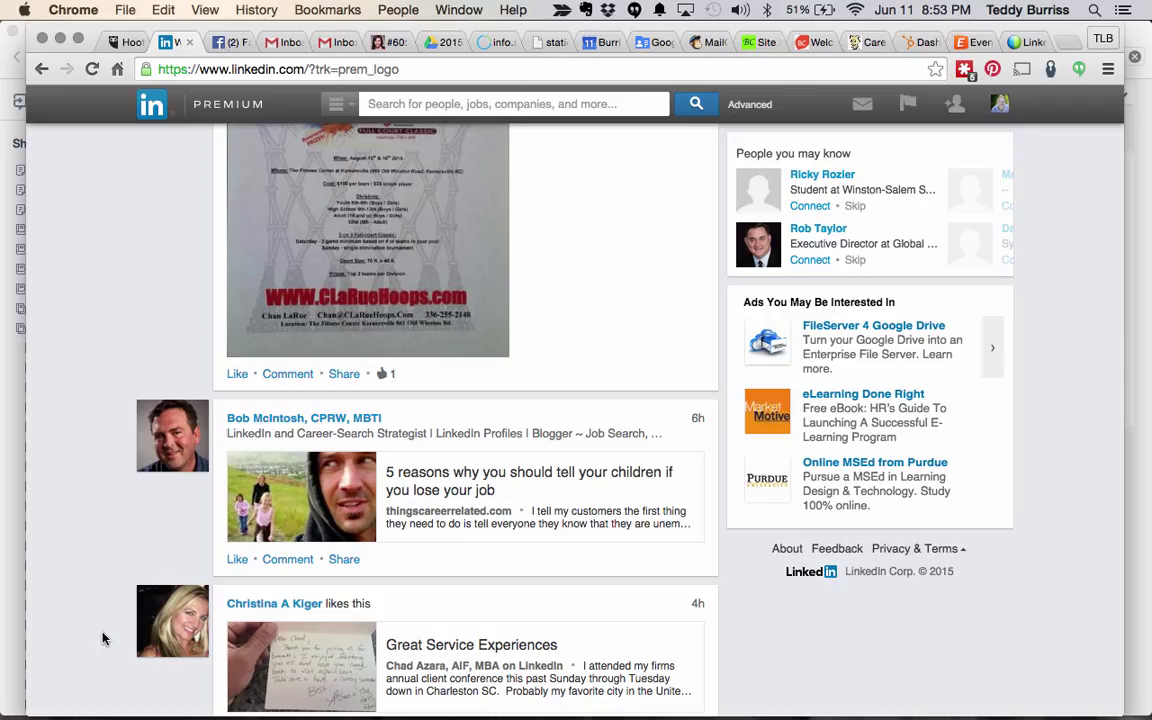
scroll(102, 638, "down", 4)
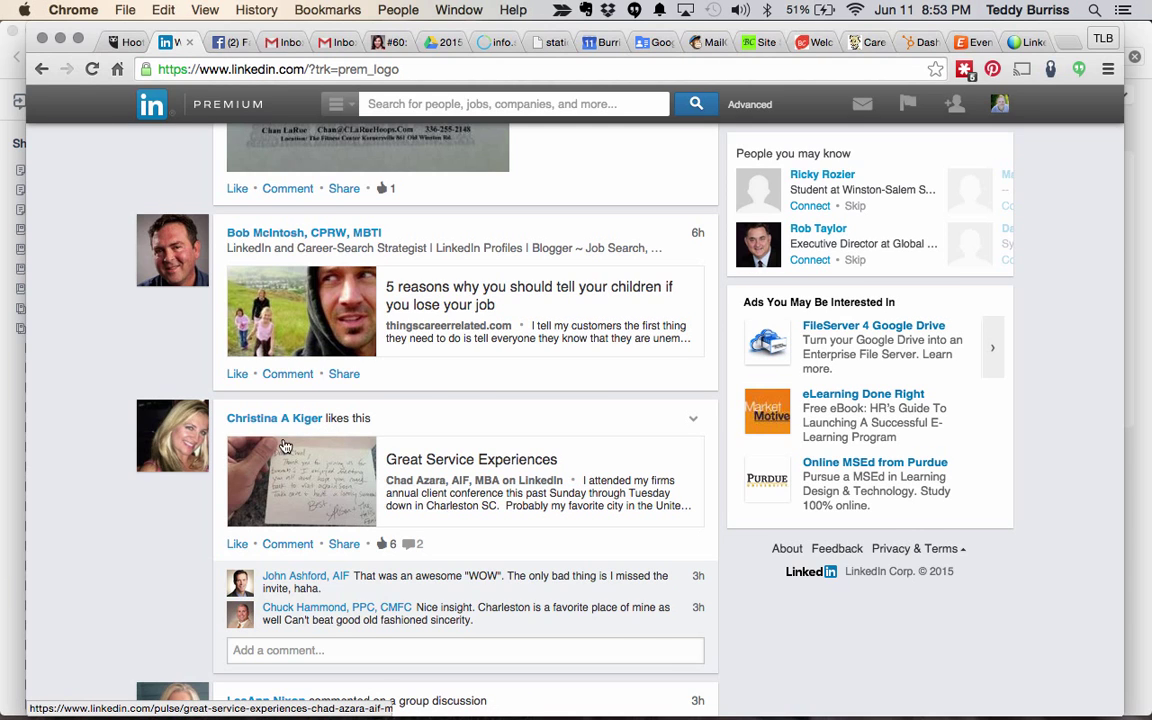
scroll(140, 518, "up", 3)
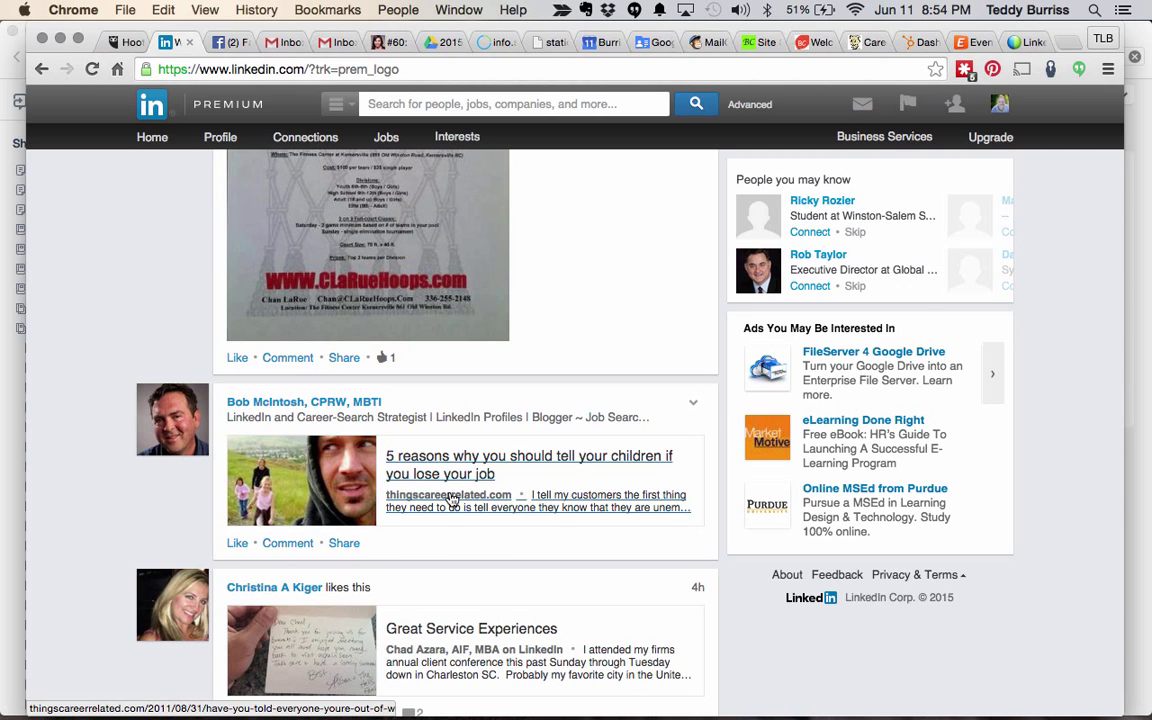
scroll(452, 500, "down", 10)
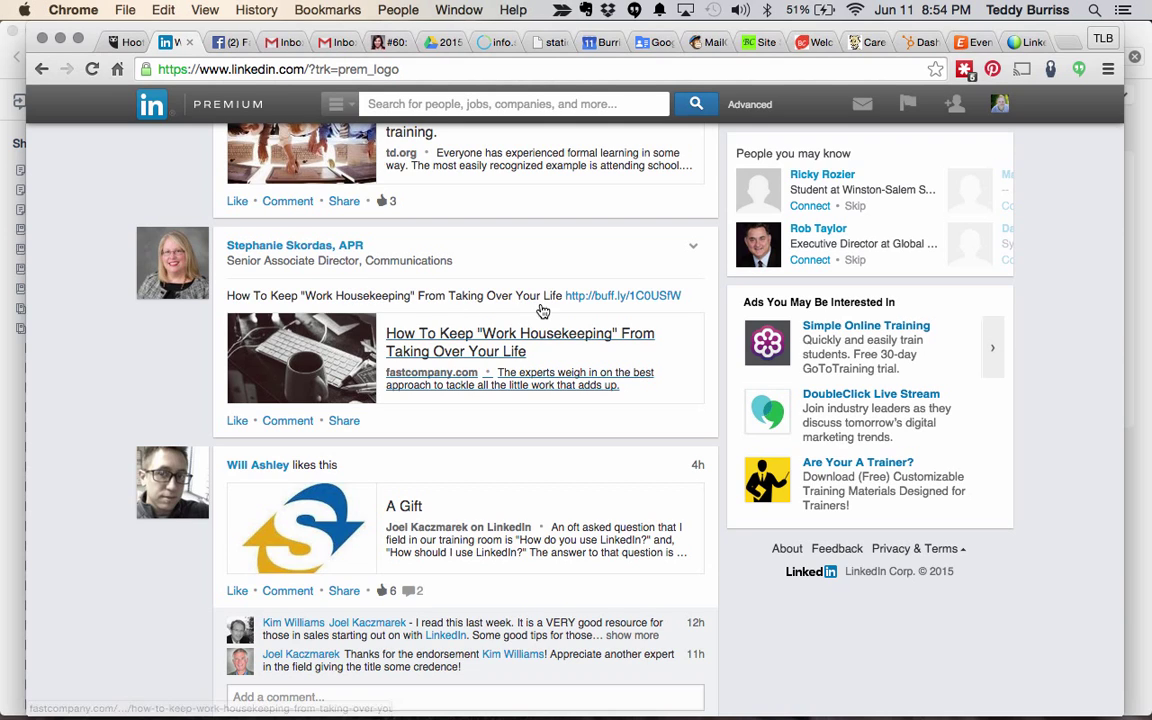
right_click(483, 352)
Step: Open the Work Housekeeping article in a new tab, read to its comments, then return to LinkedIn
left_click(516, 350)
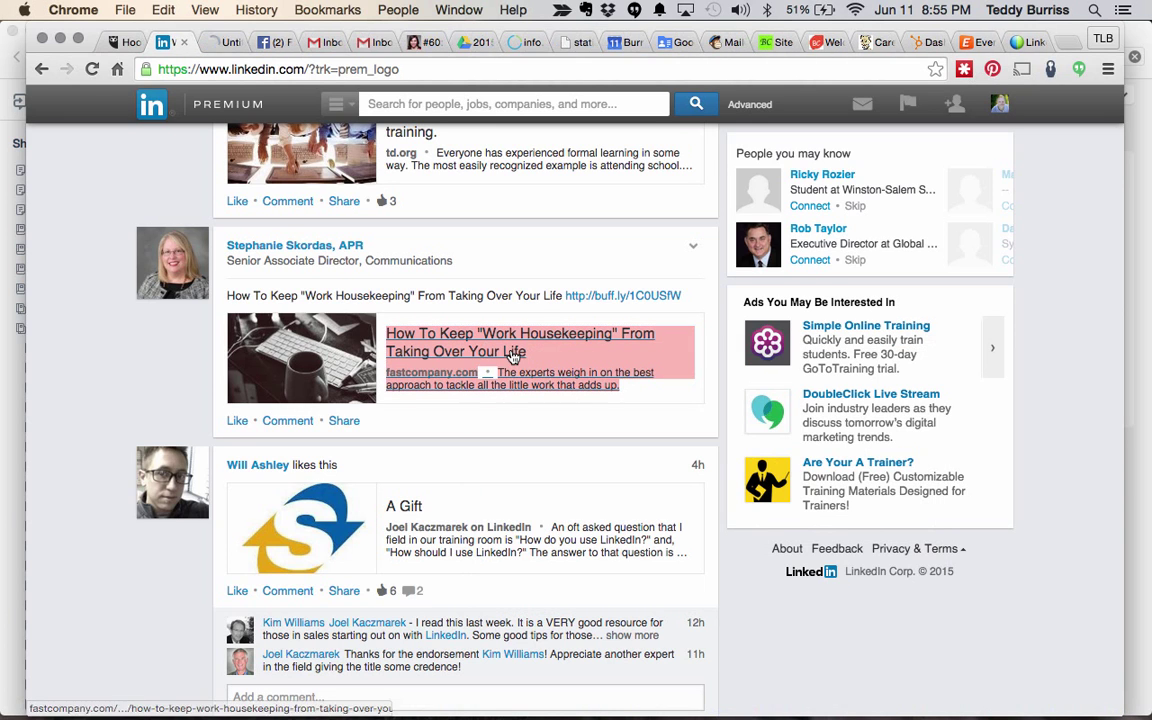
left_click(224, 43)
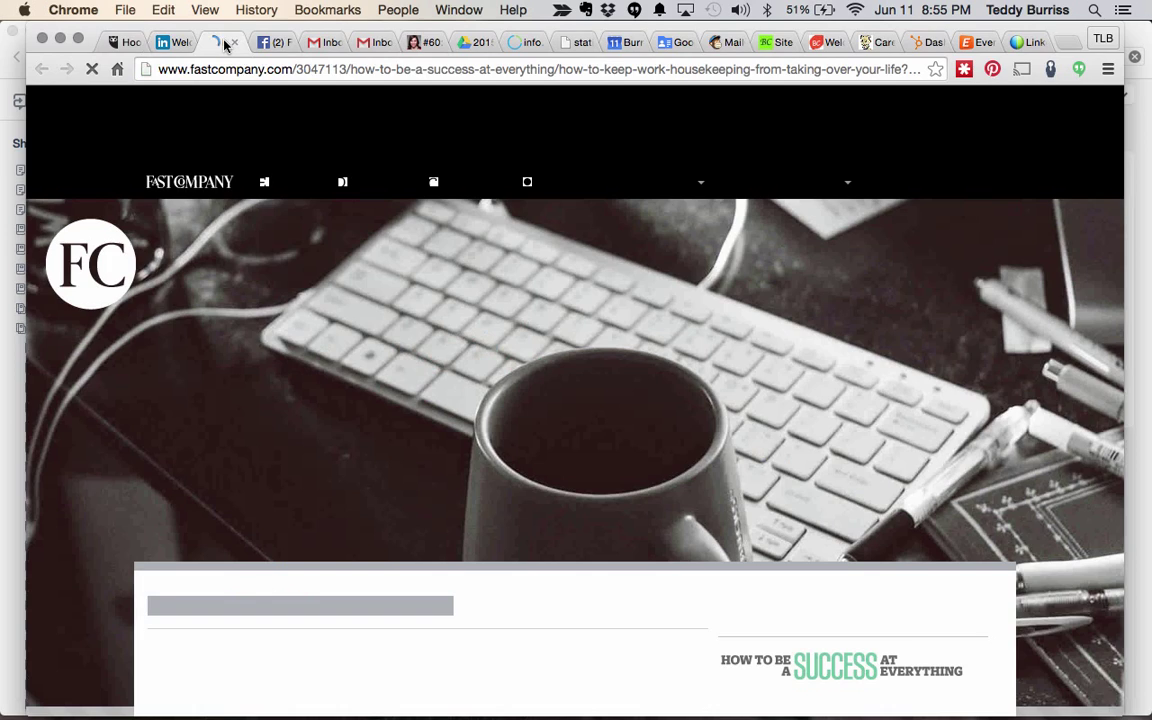
scroll(290, 395, "down", 5)
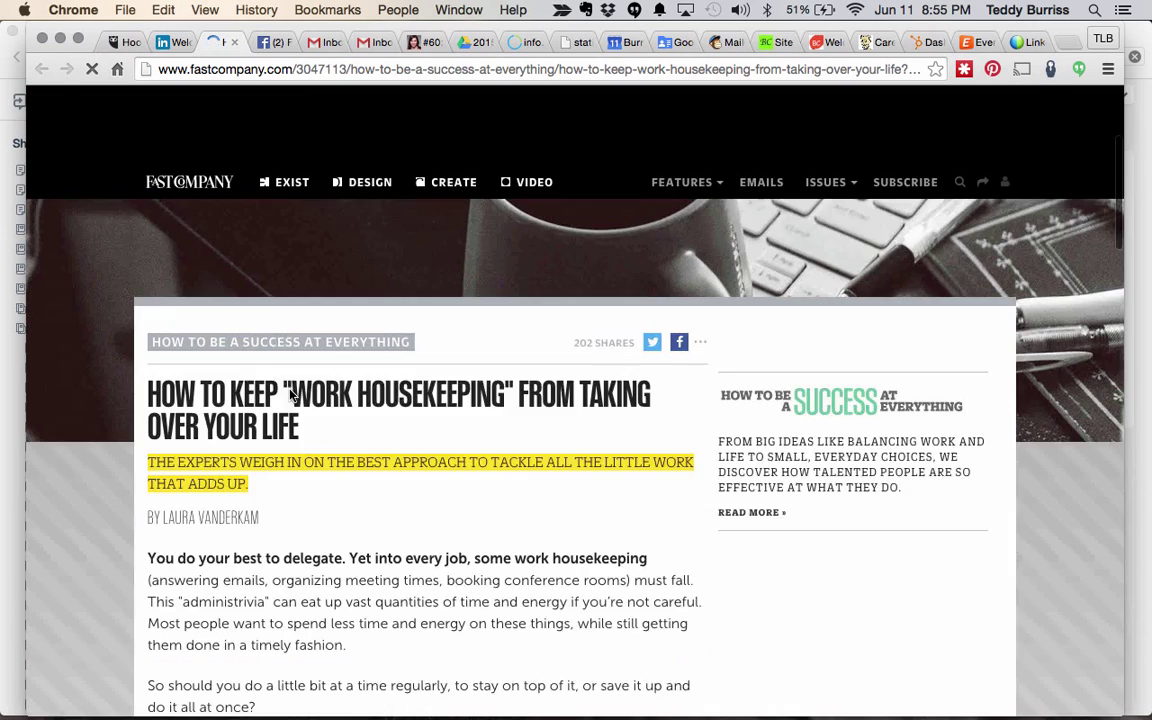
scroll(290, 395, "down", 1)
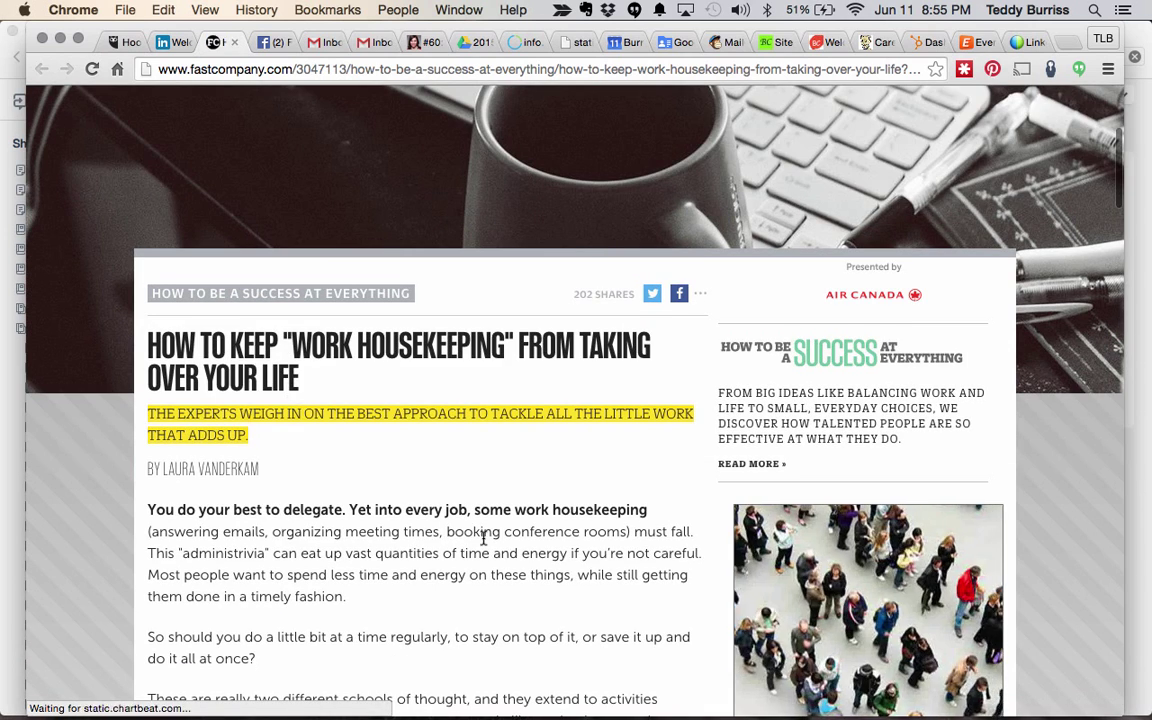
scroll(483, 538, "down", 5)
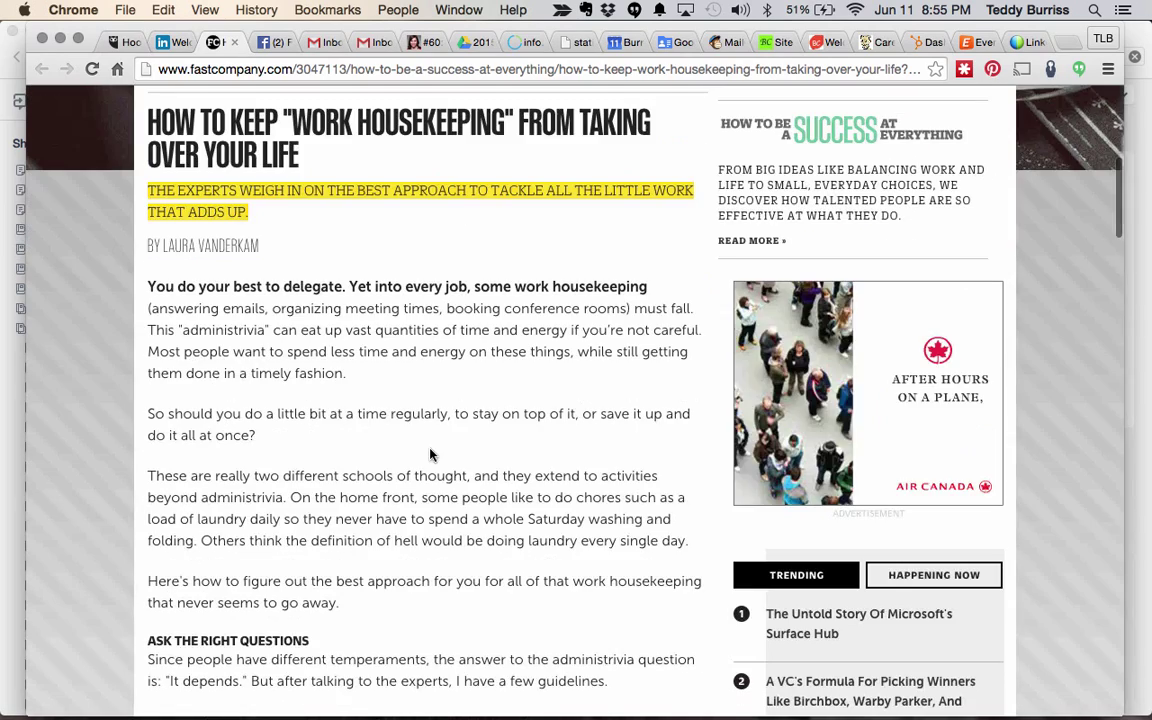
scroll(431, 455, "down", 1)
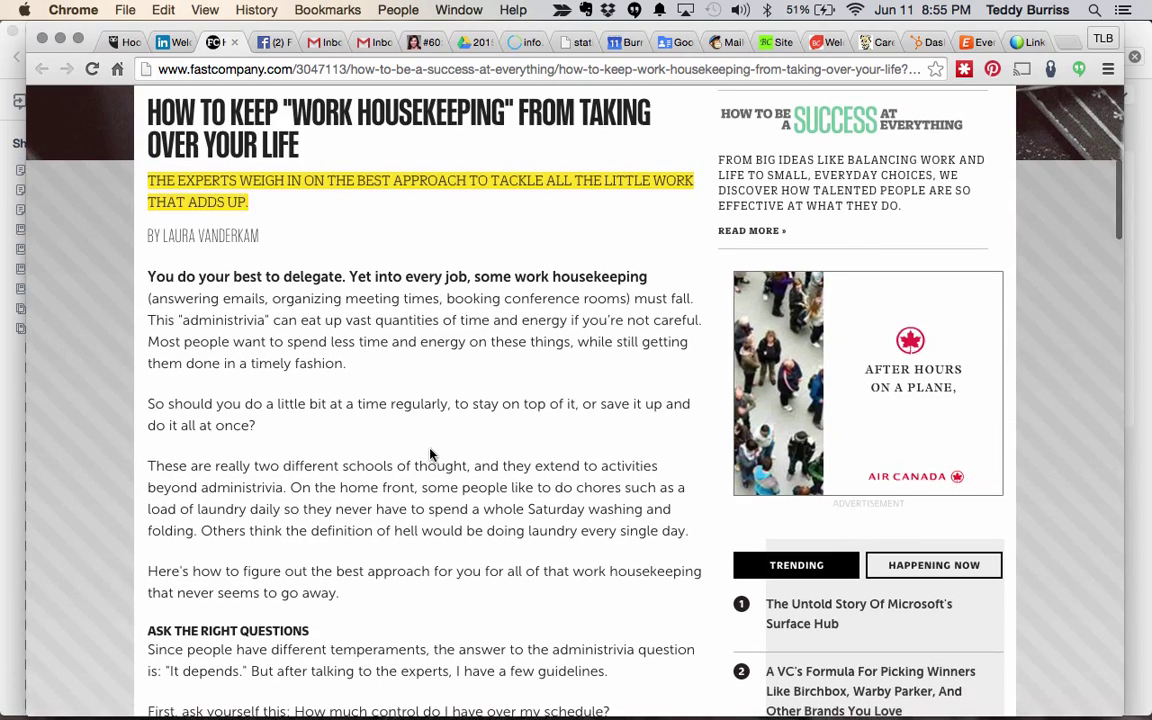
scroll(431, 455, "down", 8)
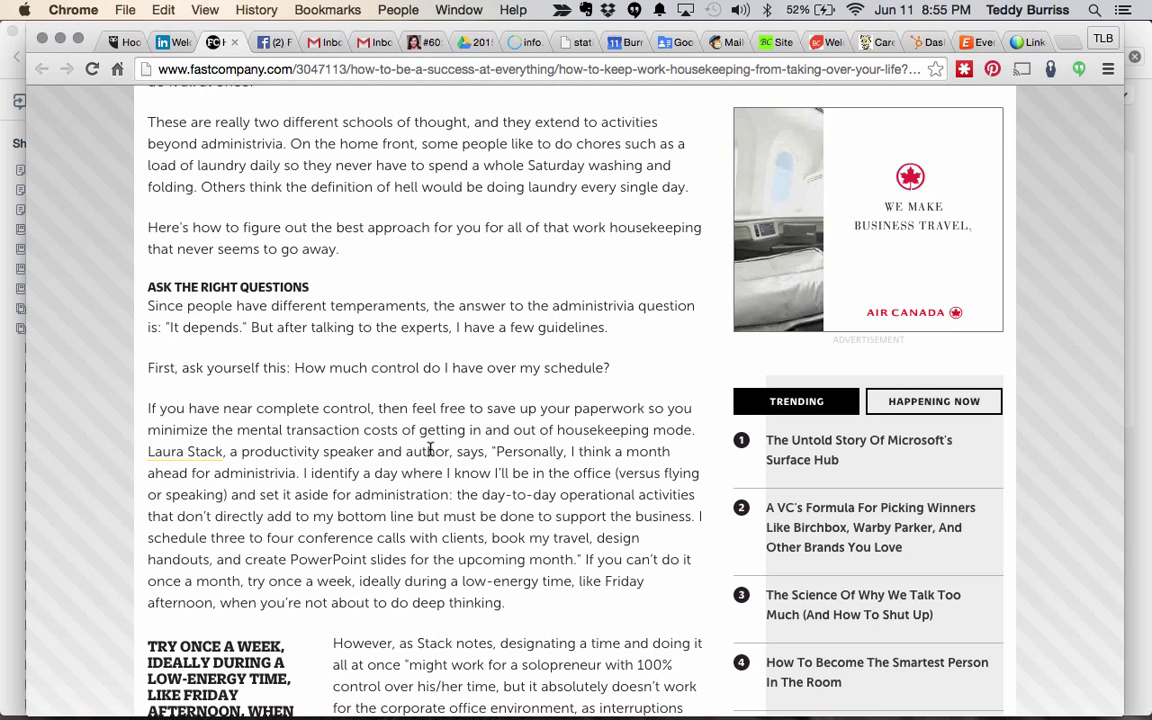
scroll(431, 450, "down", 20)
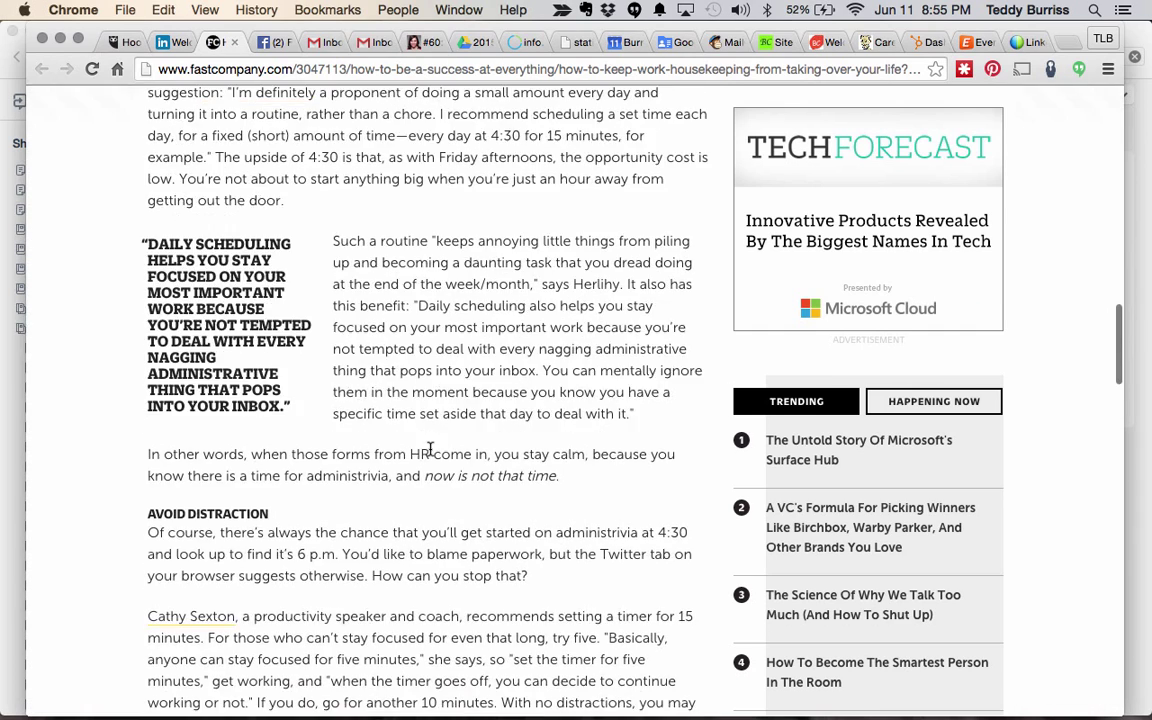
scroll(431, 450, "down", 10)
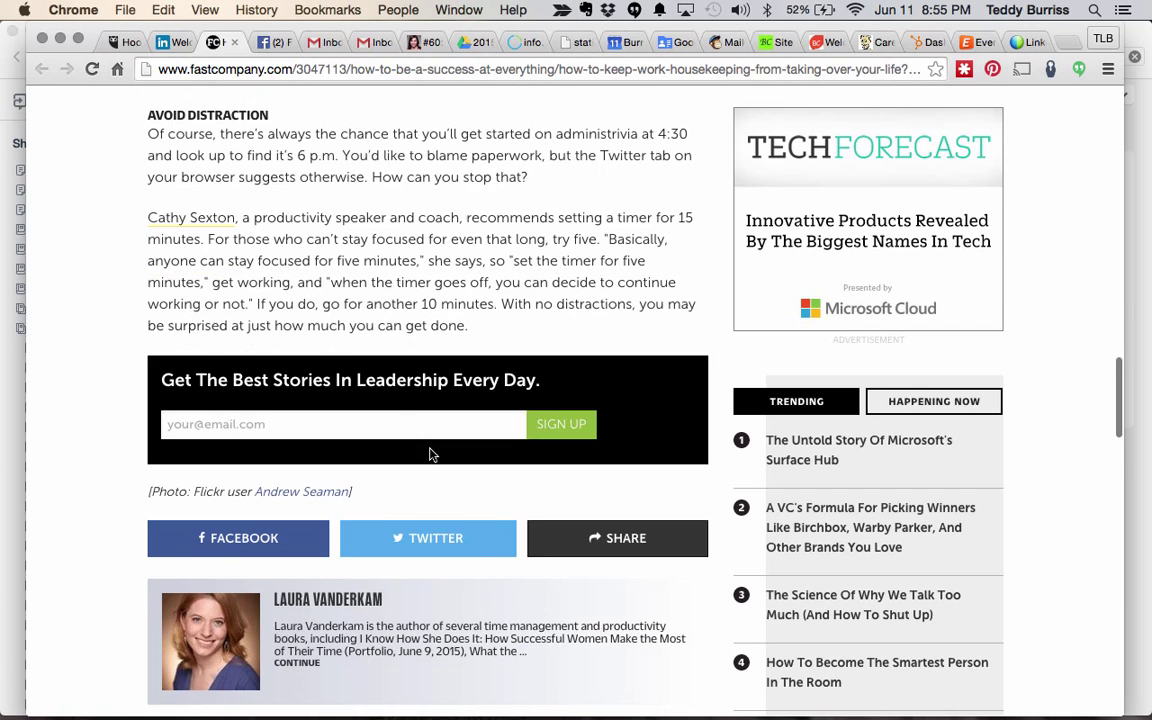
scroll(431, 455, "down", 15)
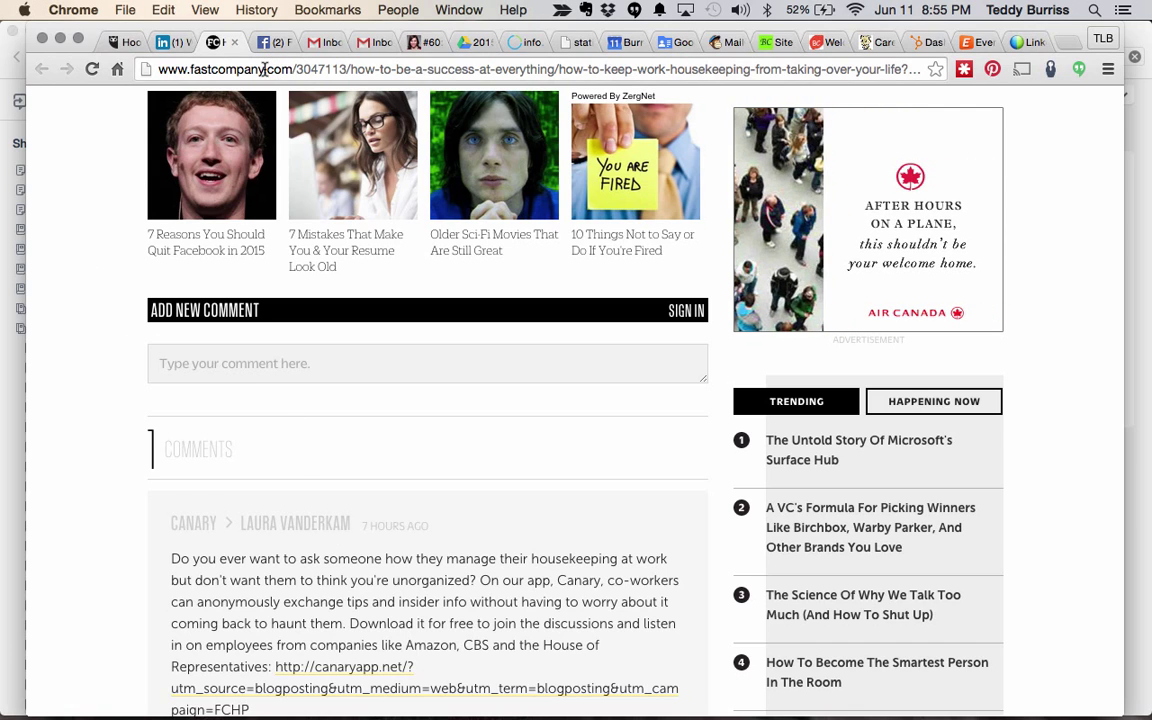
scroll(283, 498, "down", 3)
scroll(283, 498, "up", 5)
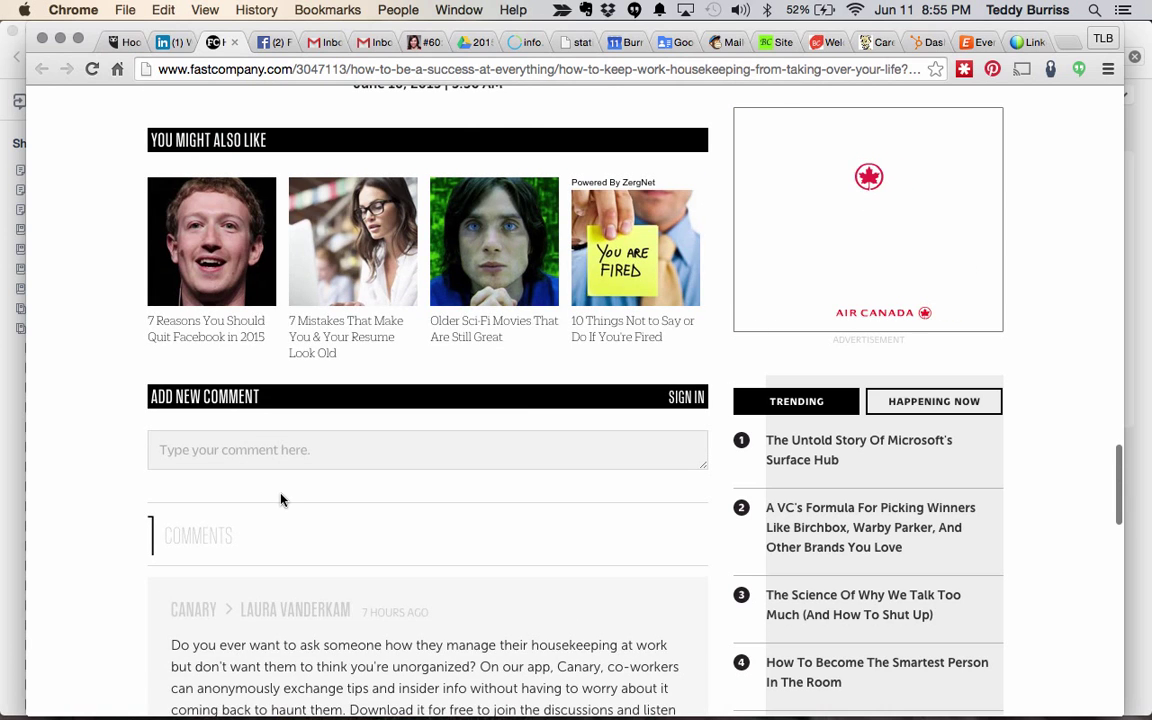
left_click(172, 42)
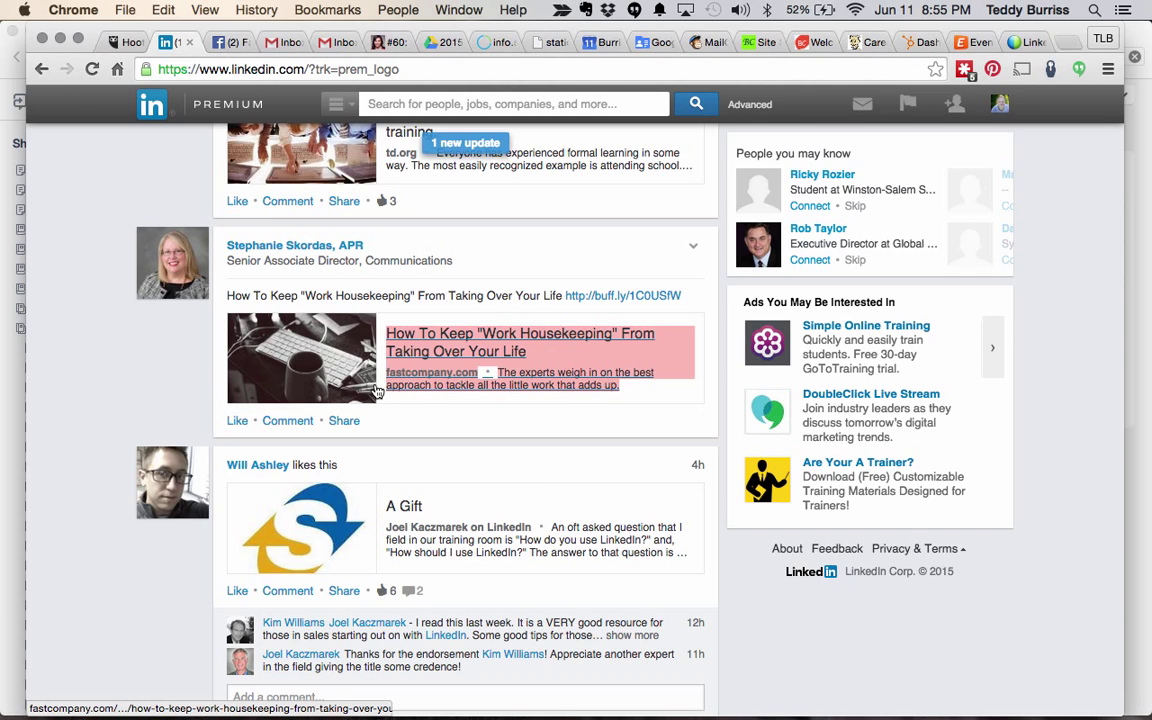
Step: Open an empty Add a comment box under the Work Housekeeping post
left_click(453, 347)
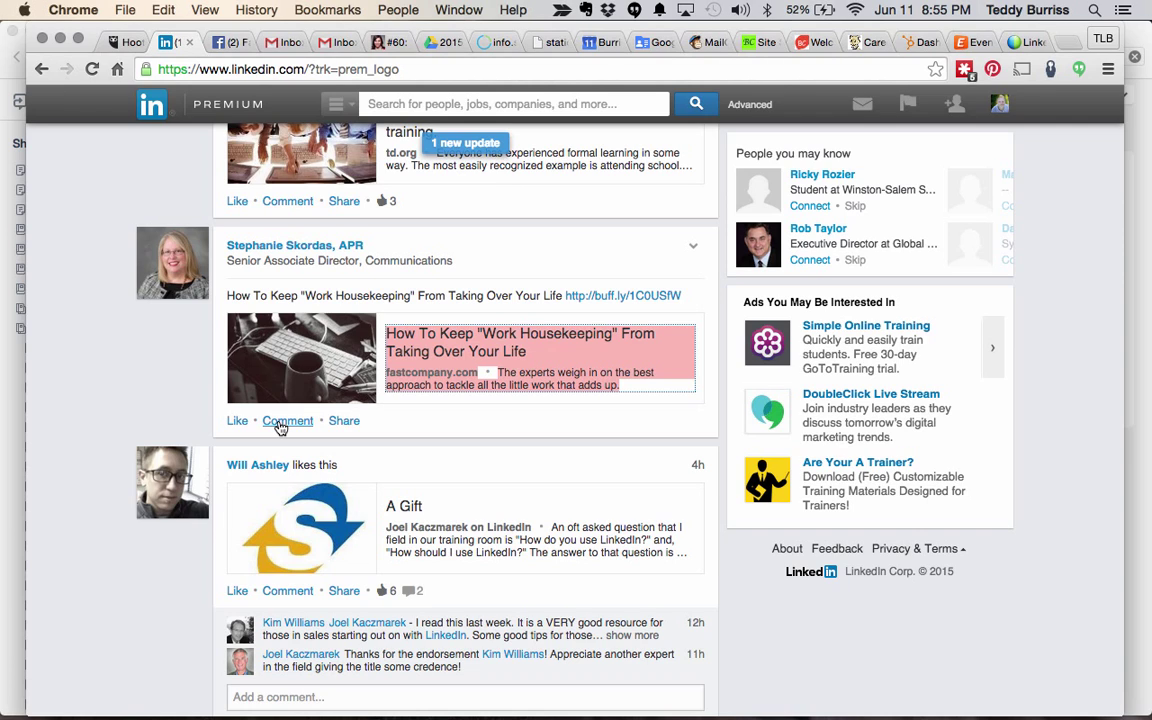
left_click(281, 424)
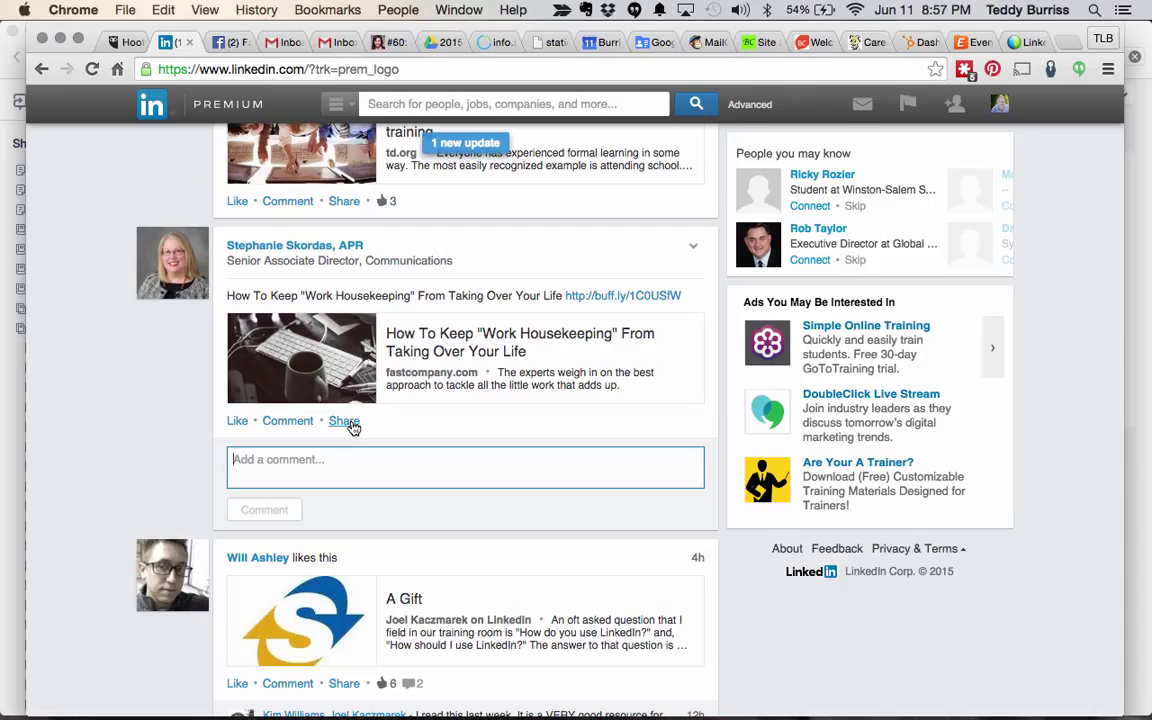
Step: Open the Share dialog for the article and look over its title and description preview
left_click(345, 421)
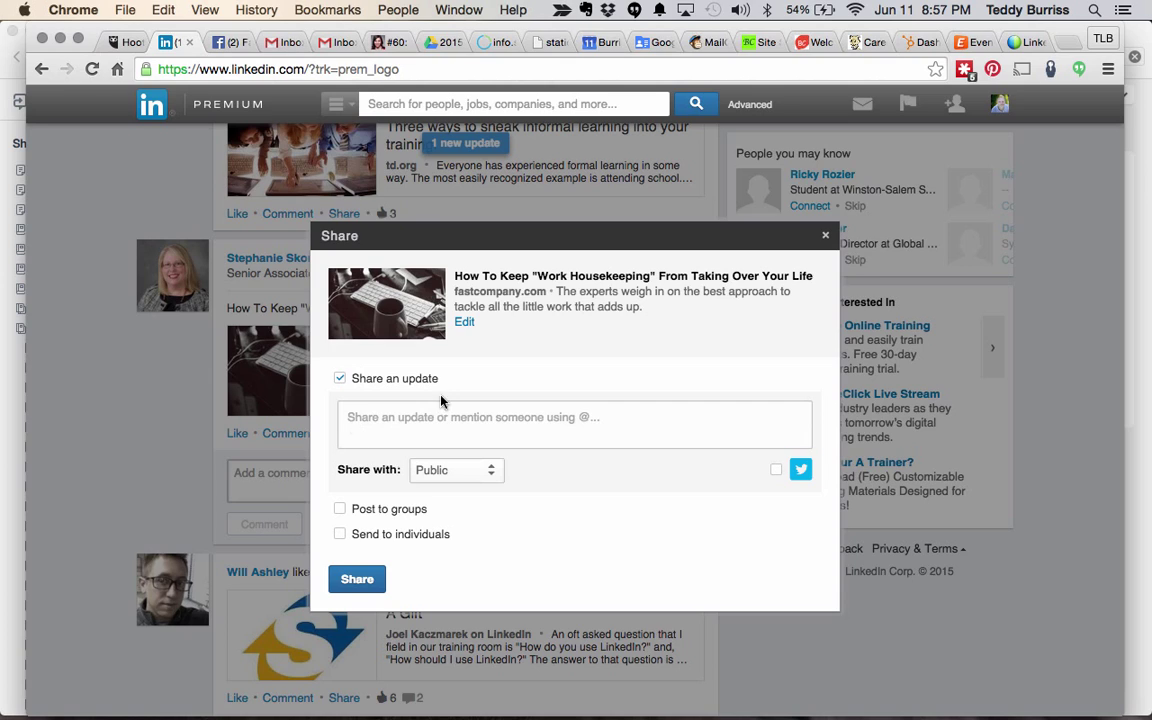
left_click_drag(455, 276, 497, 276)
left_click(553, 292)
triple_click(622, 291)
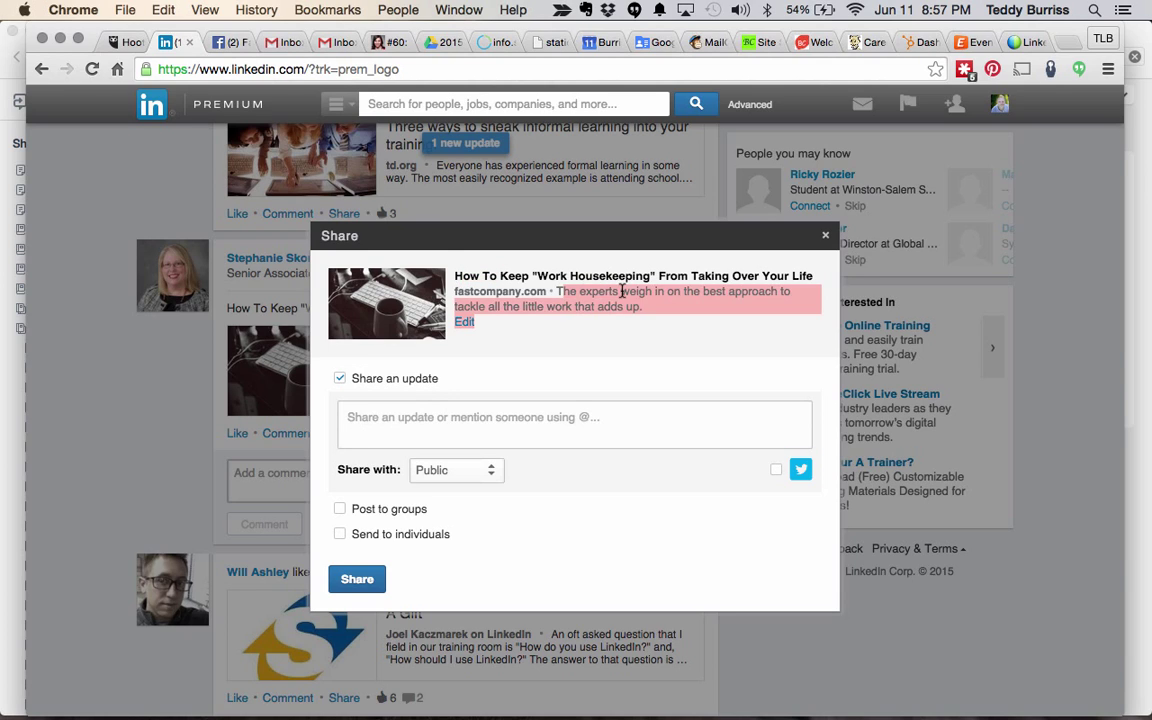
left_click(642, 307, "shift")
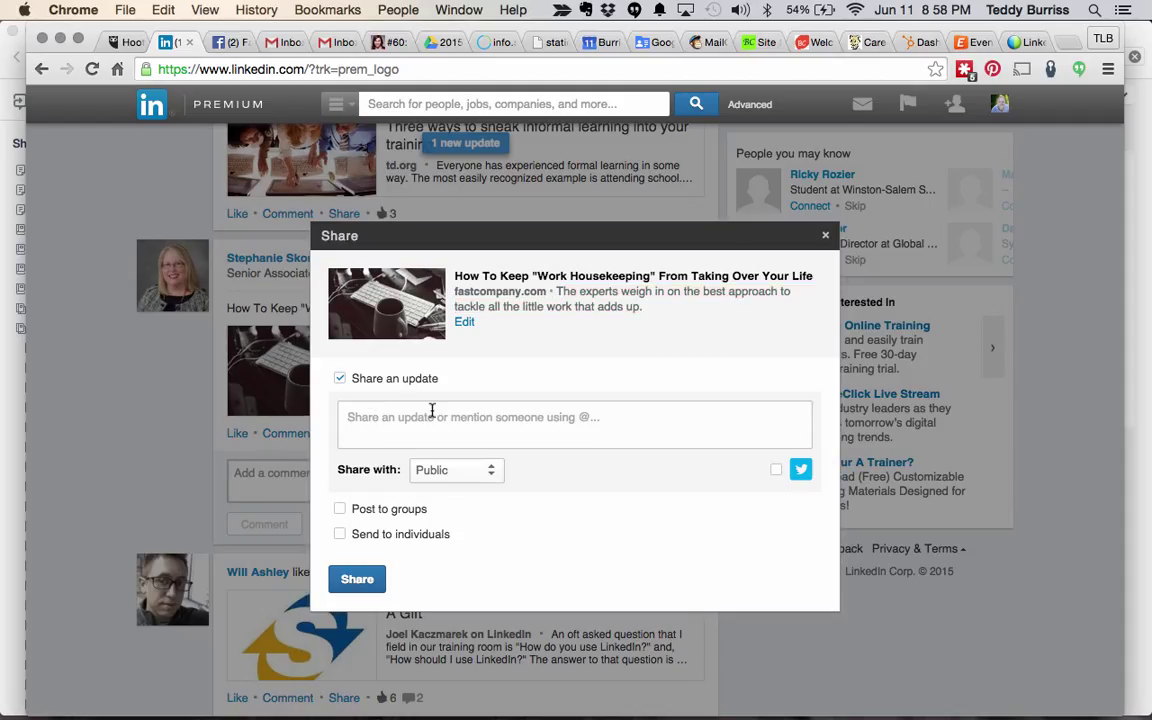
Step: Type the update 'TELL THE READER, WHY DID YOU SHARE THIS.'
type("TELL THE")
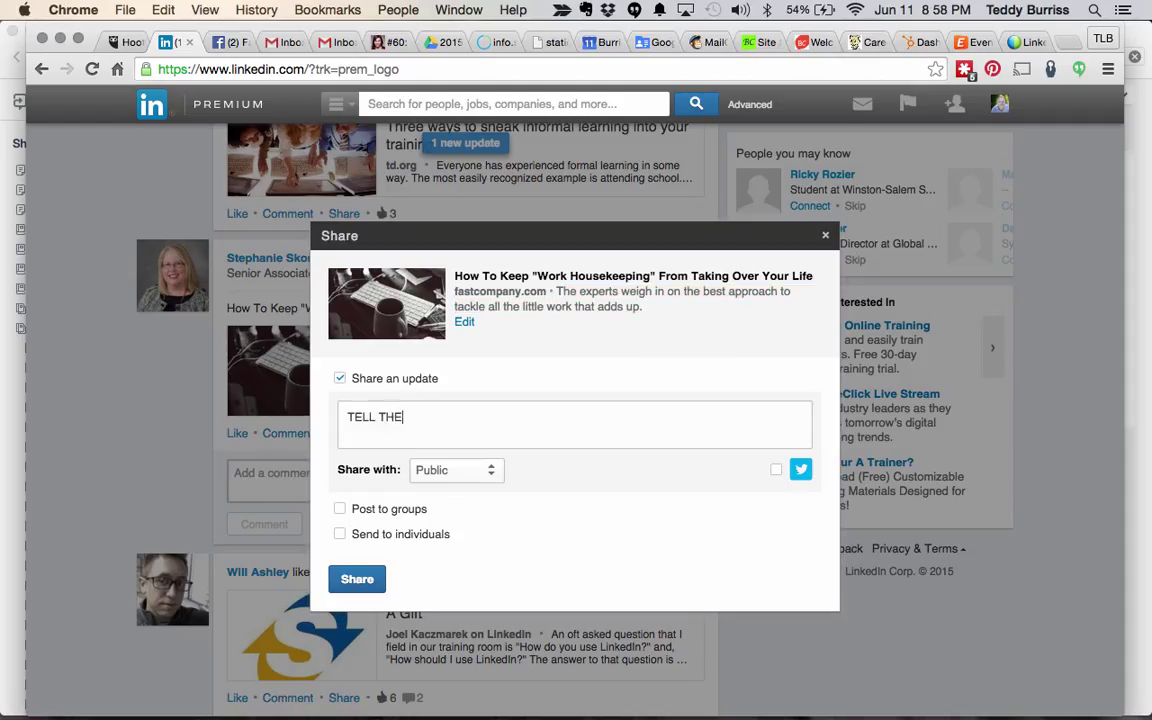
type(" READER, wh")
key("BackSpace")
key("BackSpace")
type("WHY DID ")
type("YOU SHARE ")
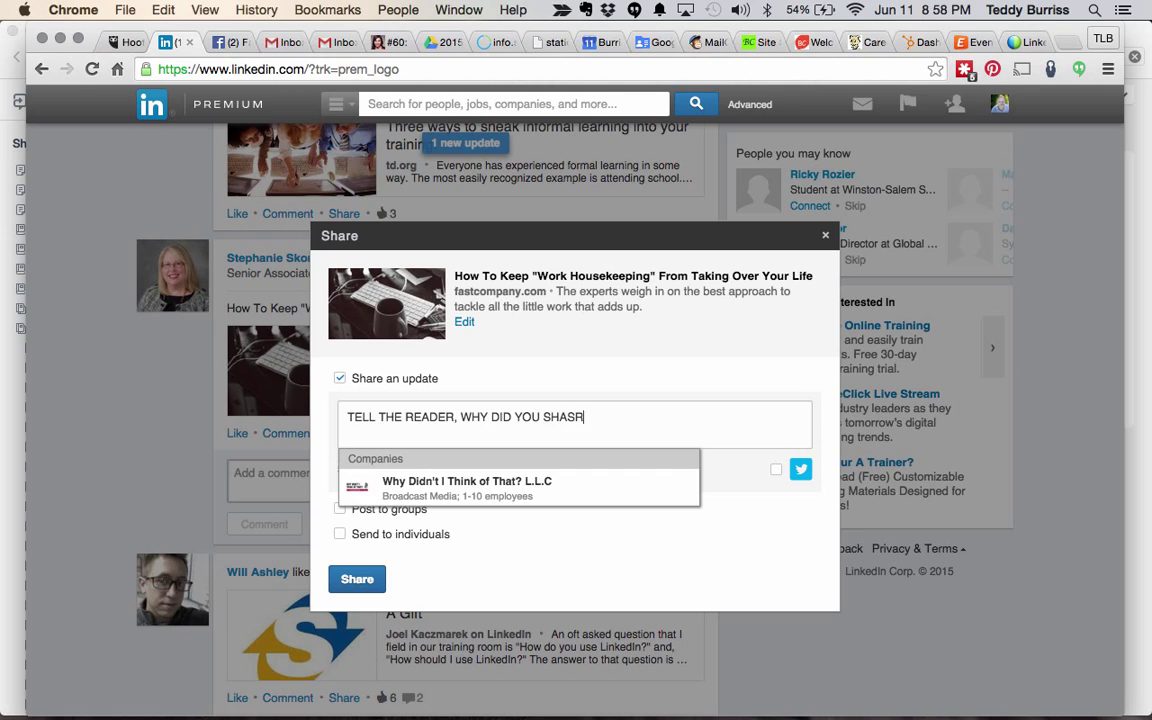
type("THIS,.")
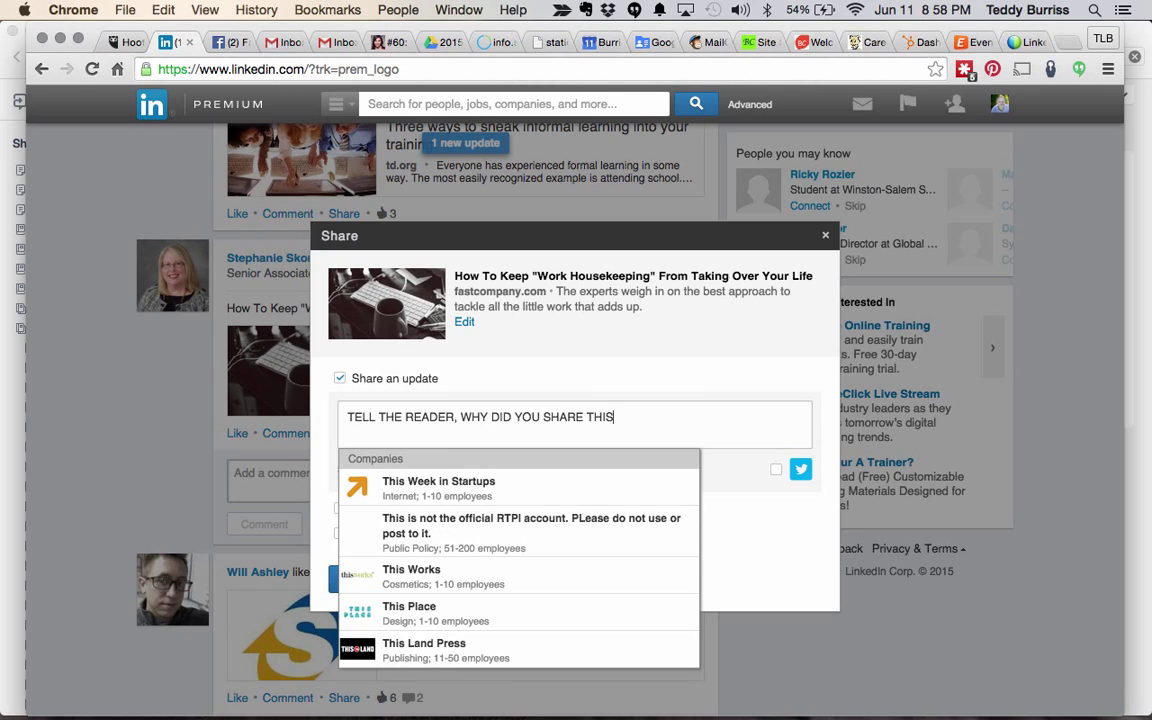
key("BackSpace")
key("BackSpace")
type(".")
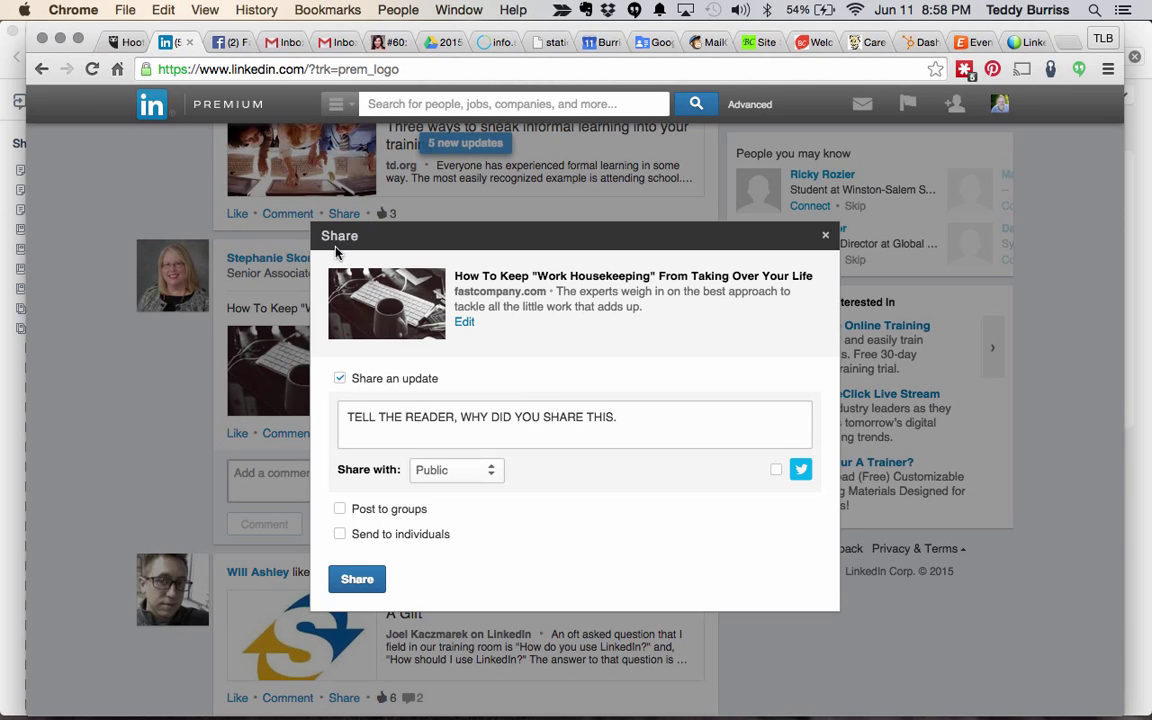
Step: Review the editable article title and description, tick Twitter, then turn off Share an update
left_click(464, 321)
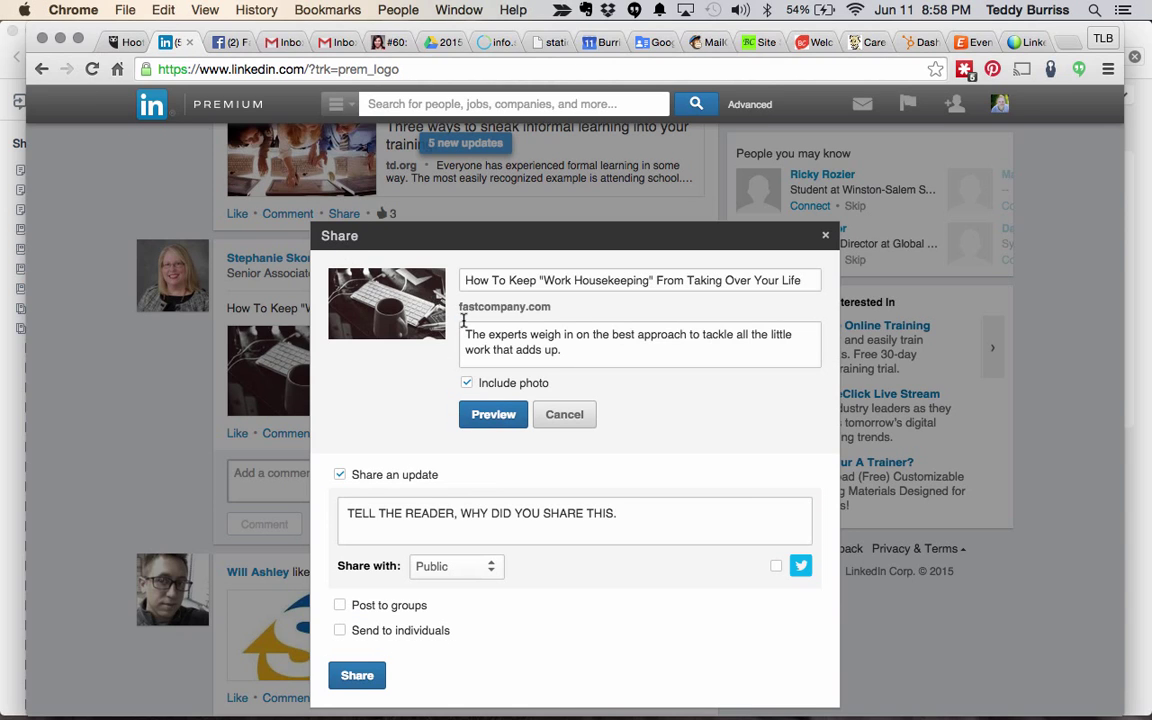
left_click_drag(532, 280, 745, 283)
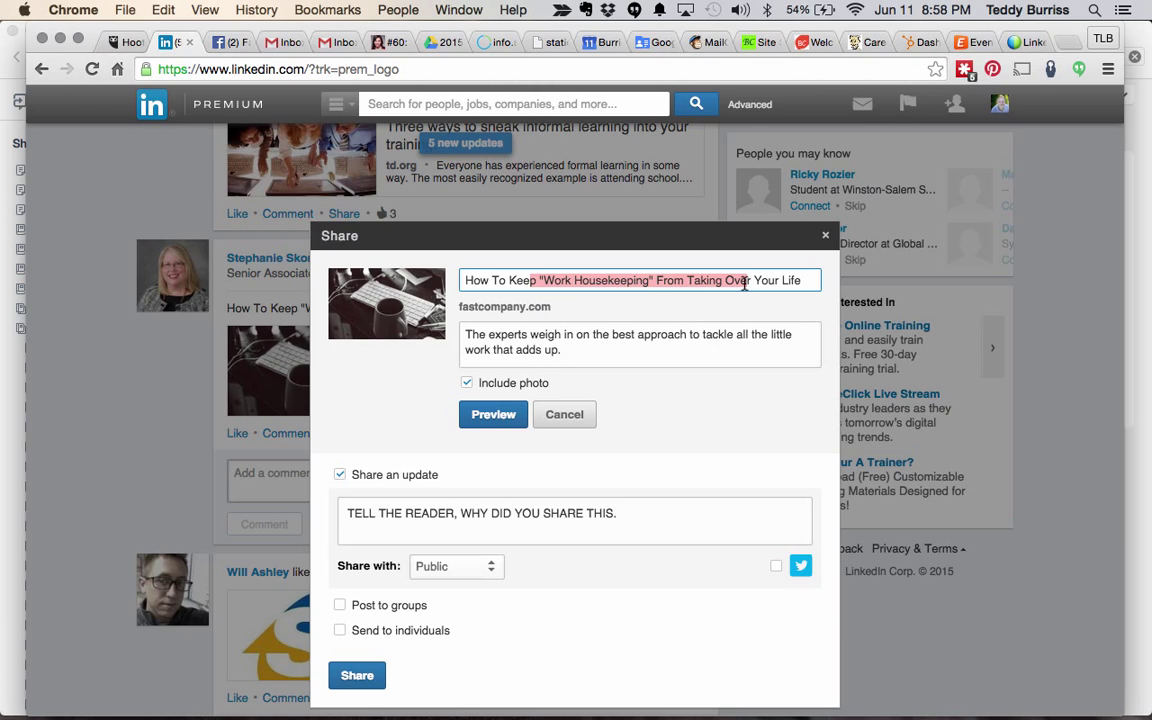
left_click_drag(597, 357, 475, 340)
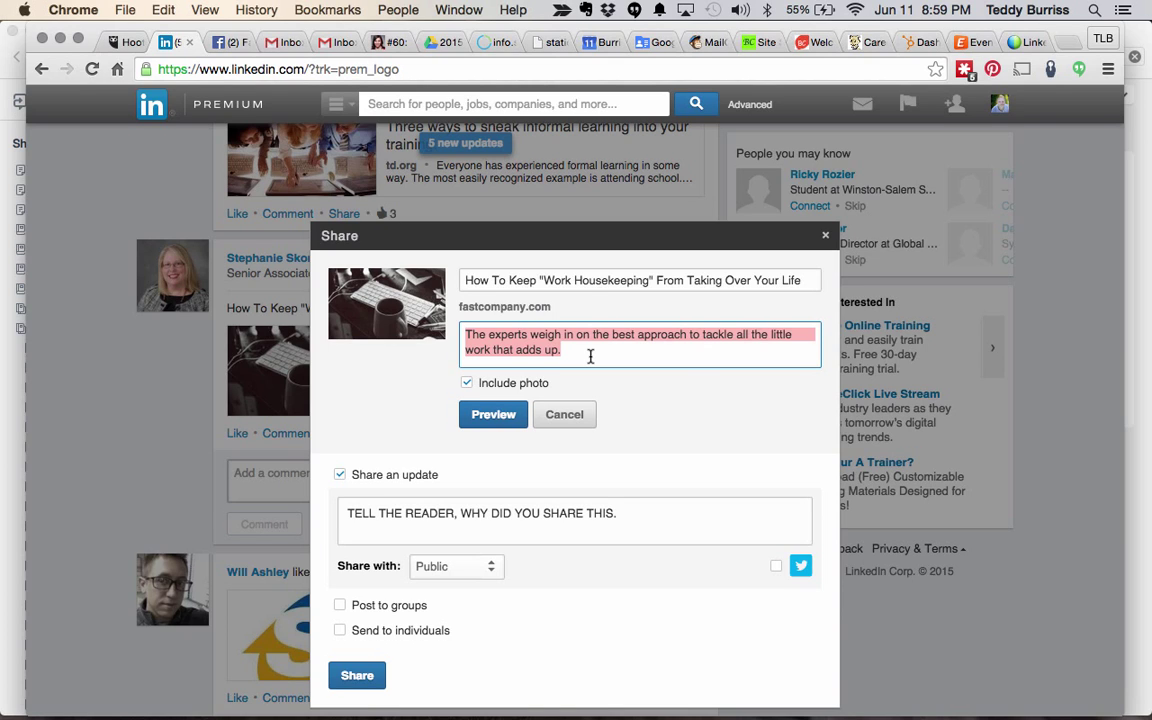
left_click(493, 414)
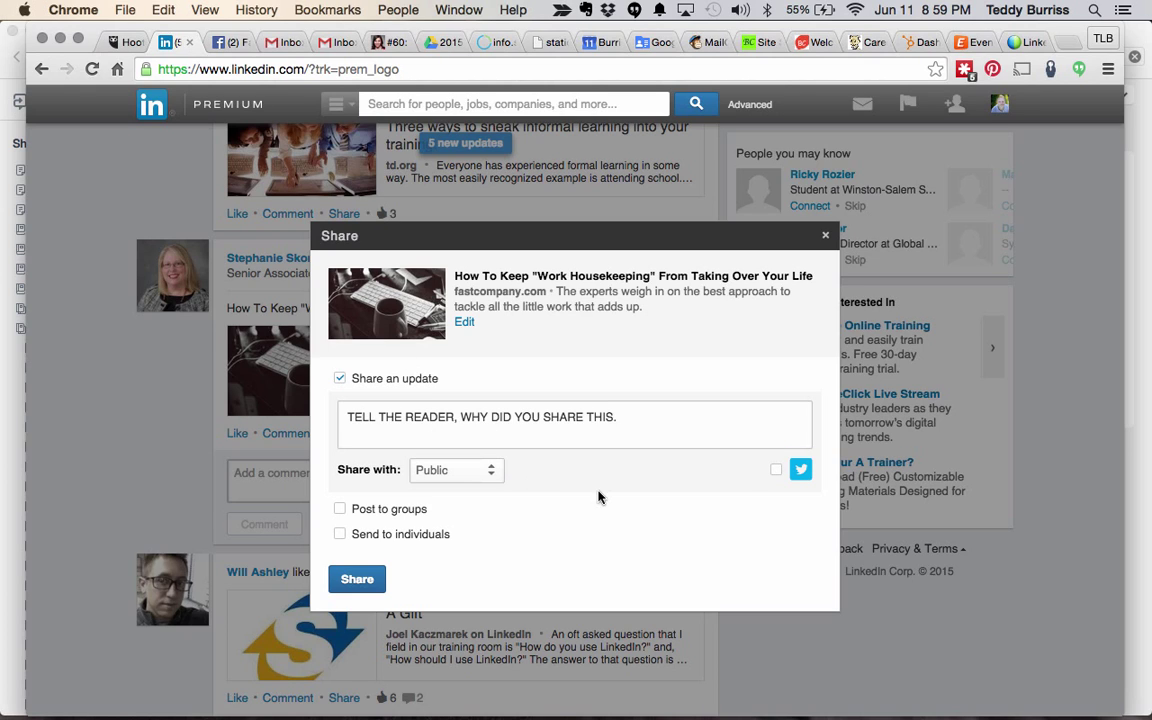
left_click(778, 471)
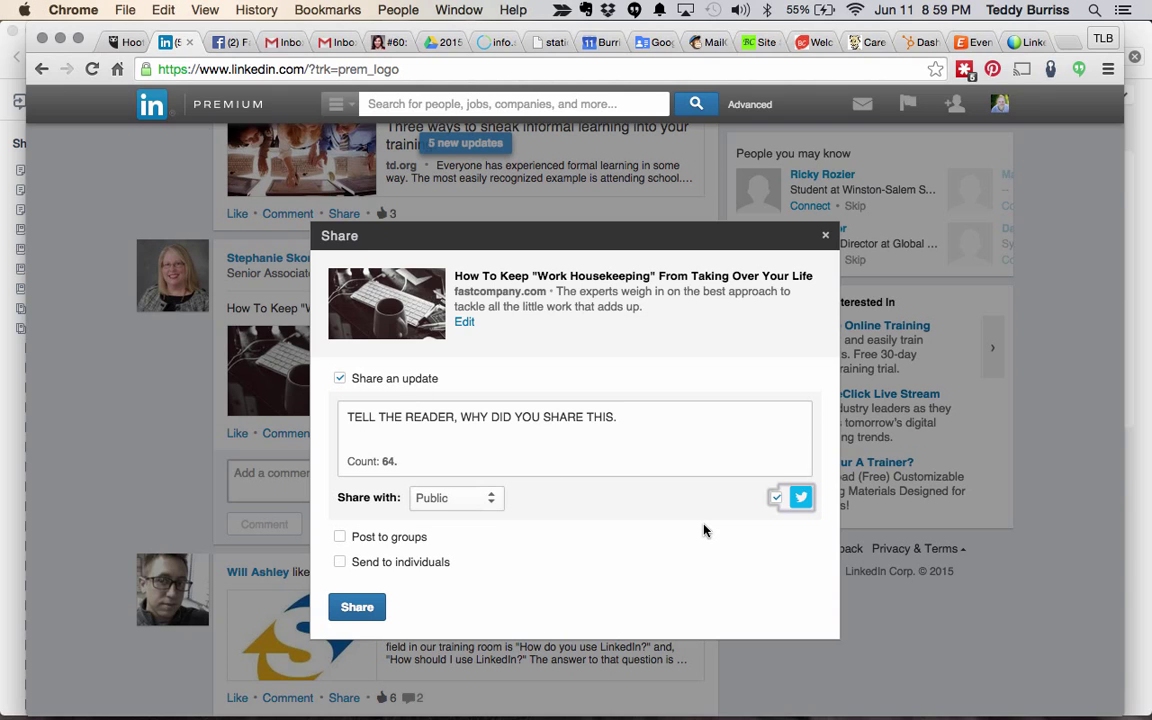
left_click(340, 378)
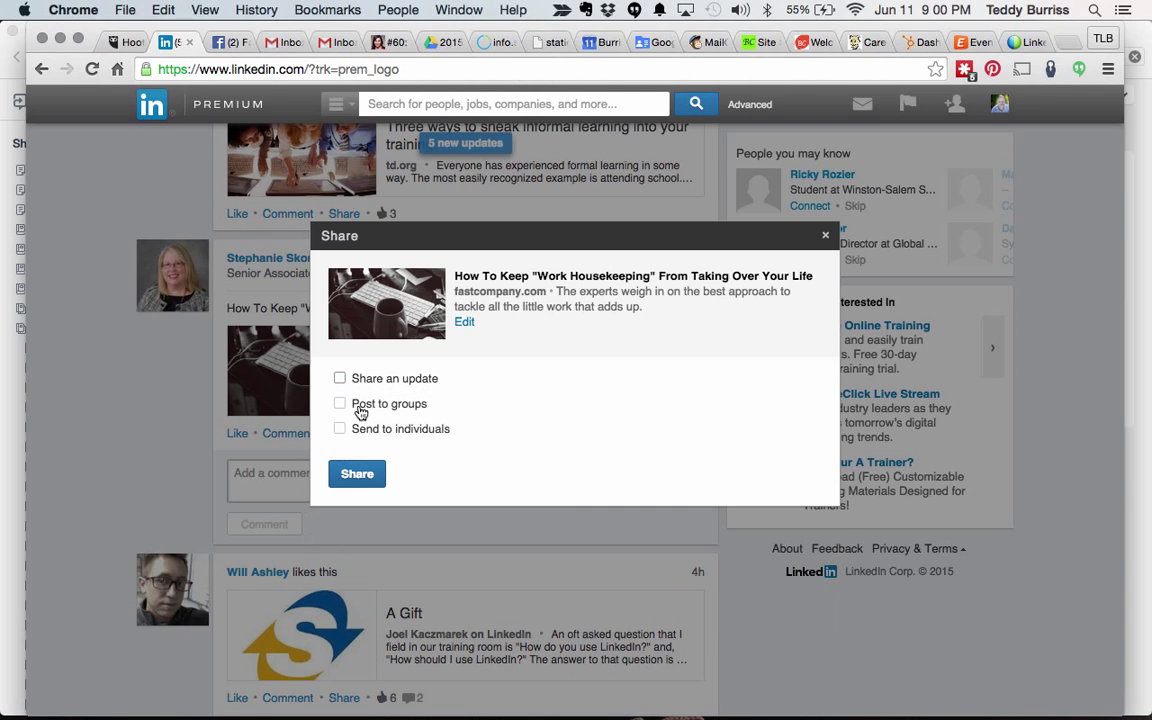
Step: Enable Post to groups with NCWiseman, trying then removing ATD International and Professionals In Transition
left_click(340, 404)
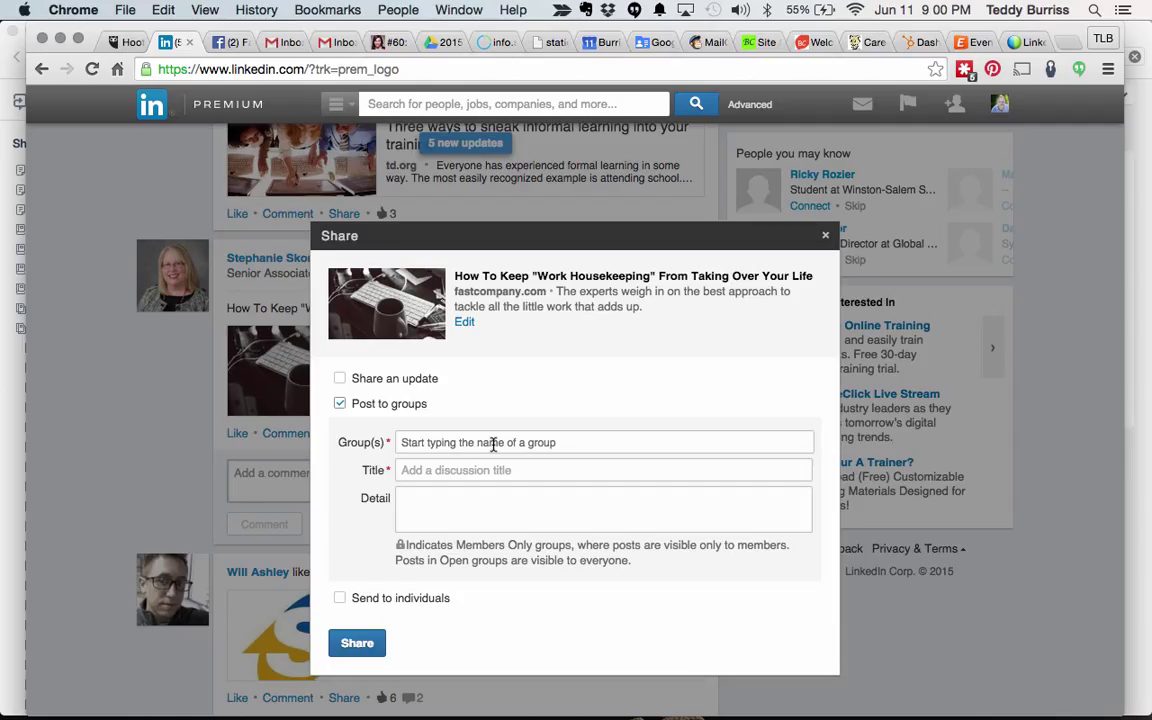
left_click(493, 444)
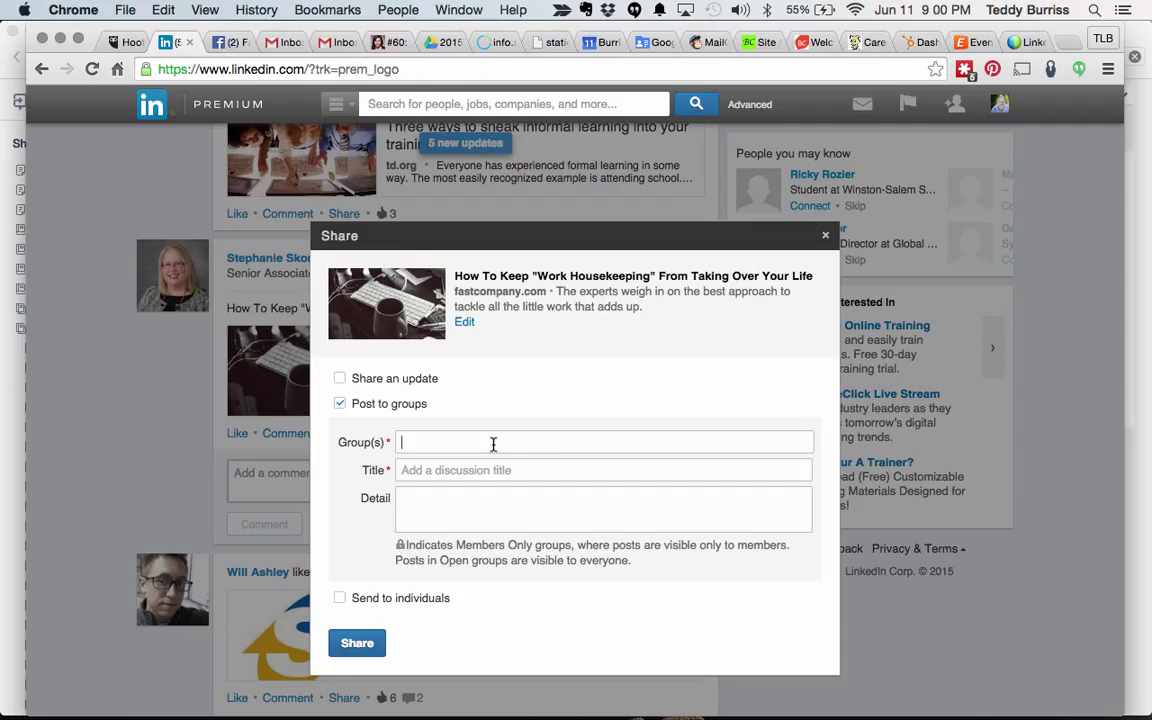
type("nc")
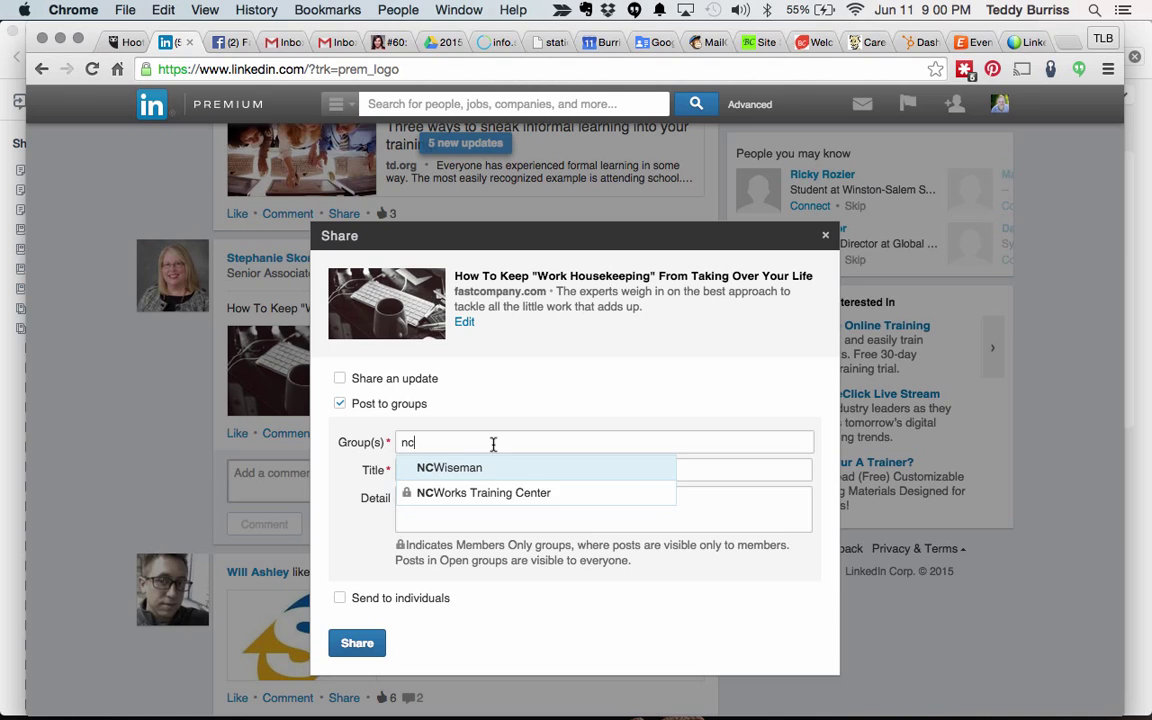
left_click(491, 466)
type("at")
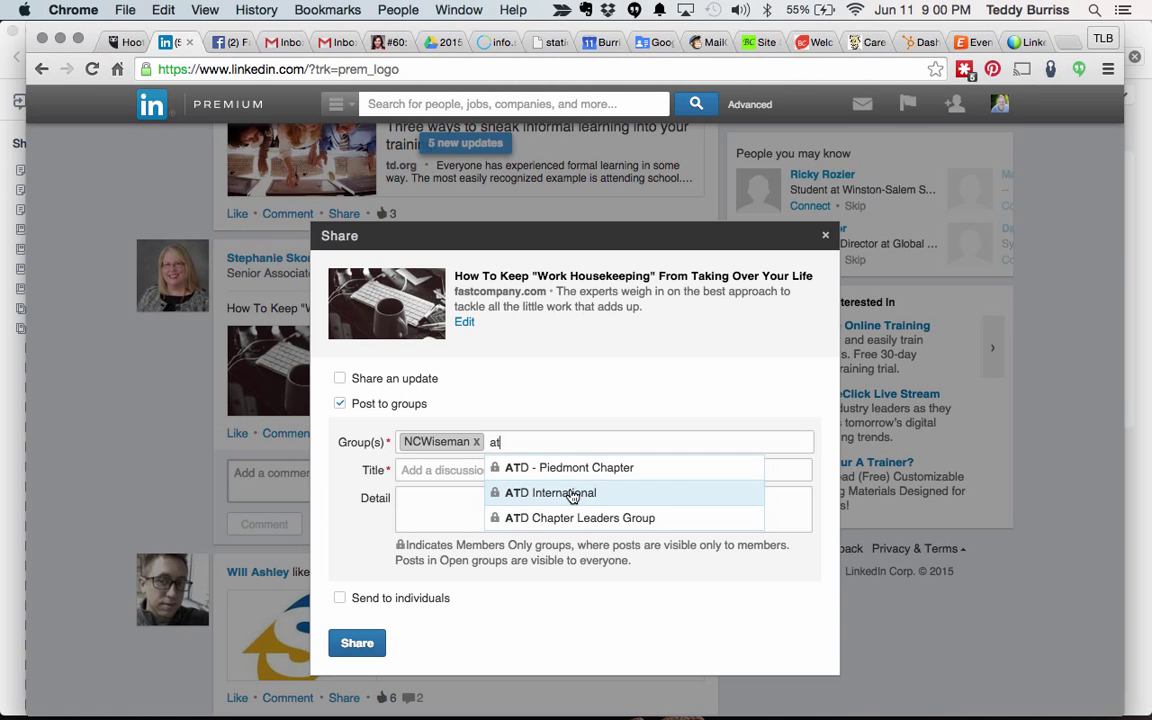
left_click(571, 492)
type("f")
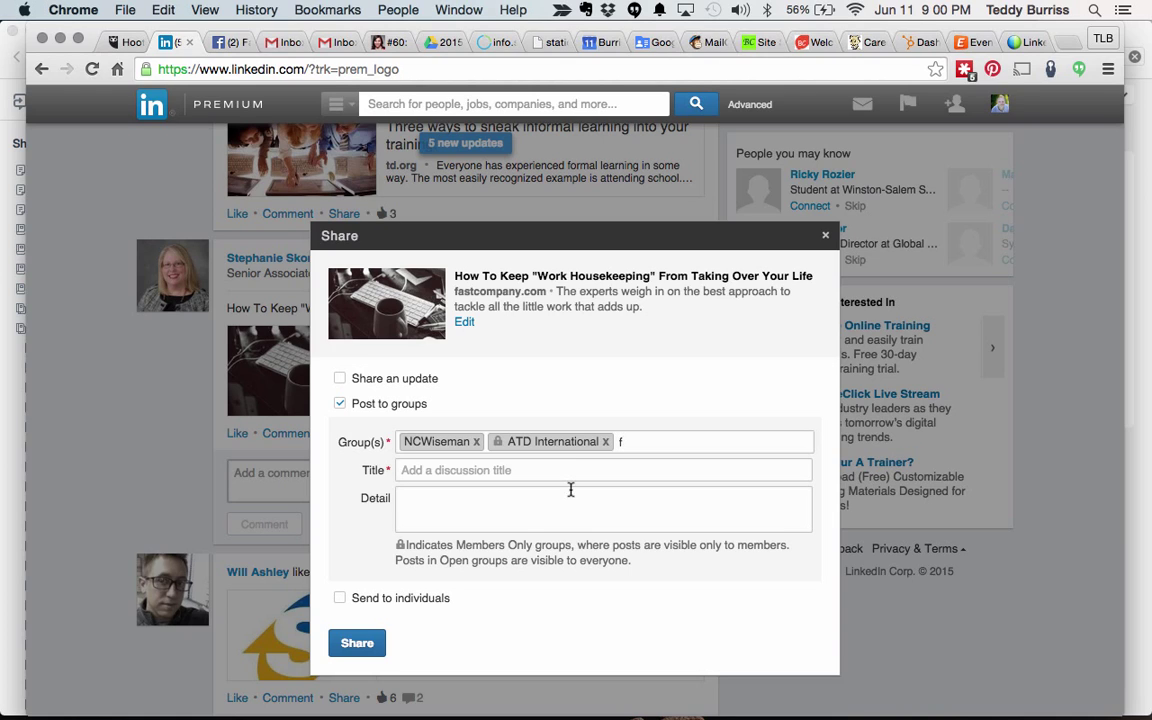
key("BackSpace")
type("p")
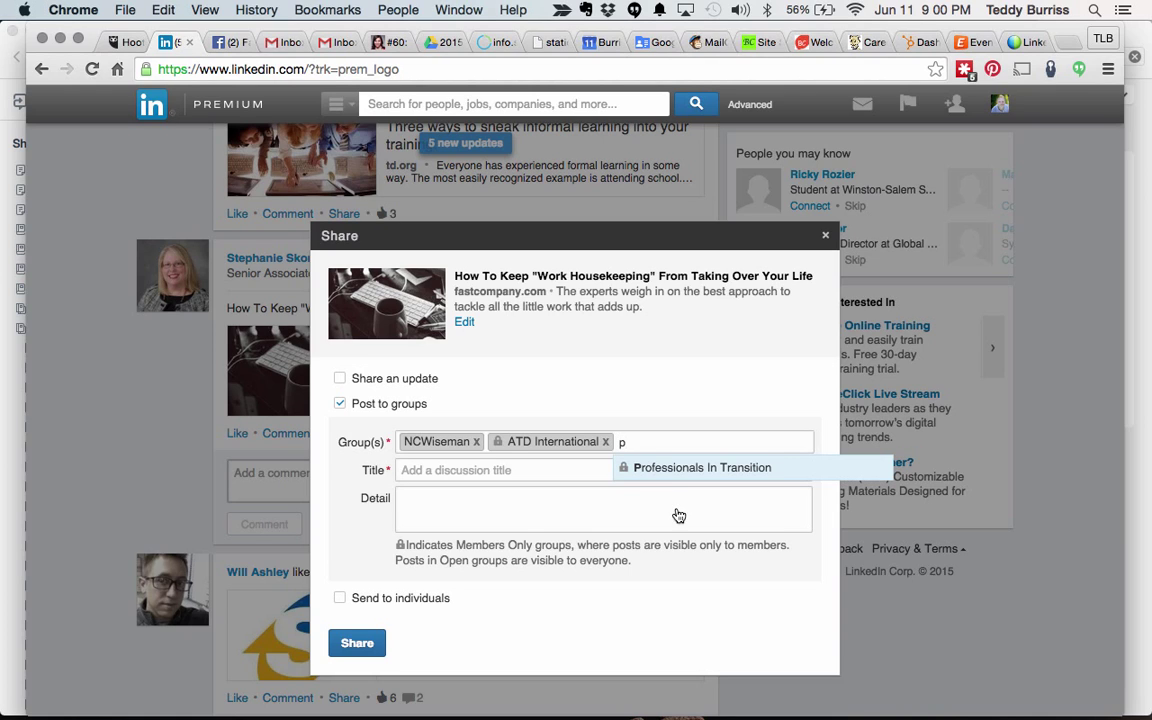
left_click(679, 468)
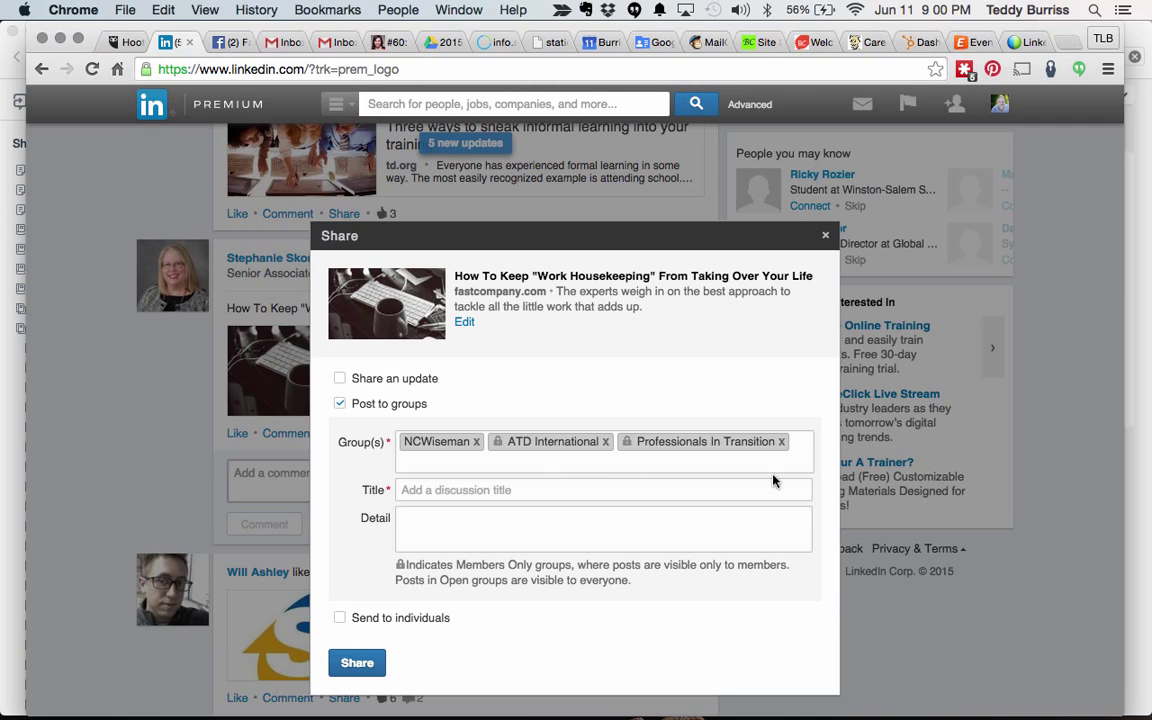
left_click(782, 442)
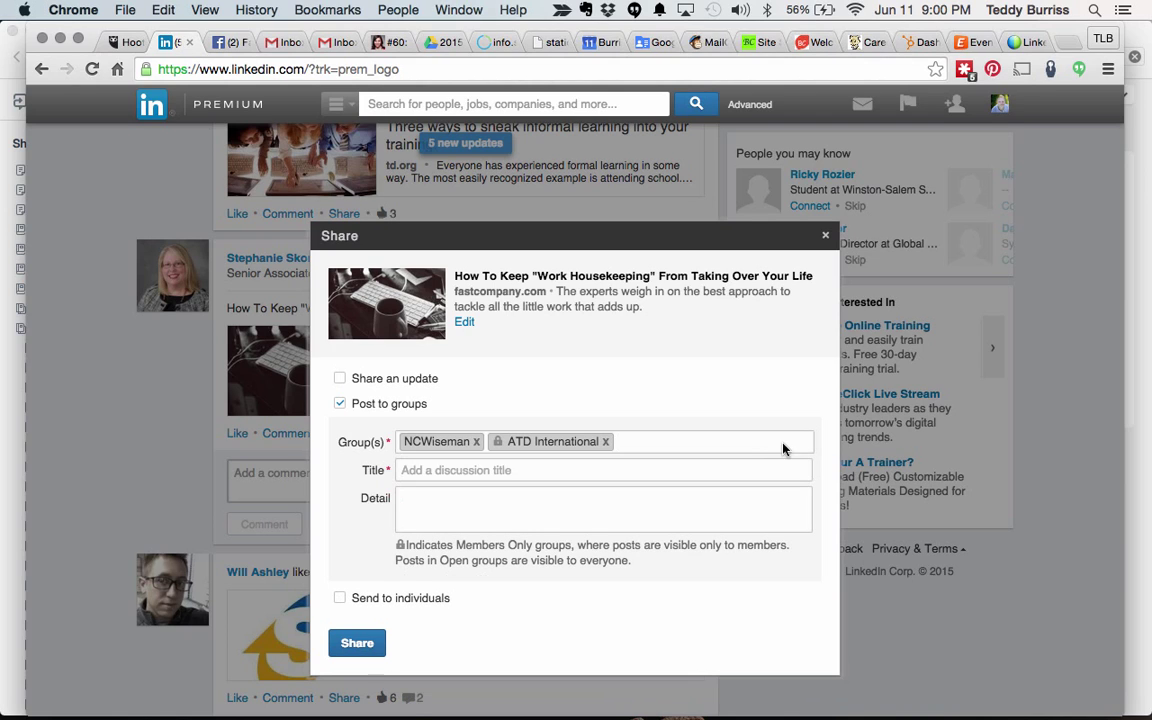
left_click(606, 443)
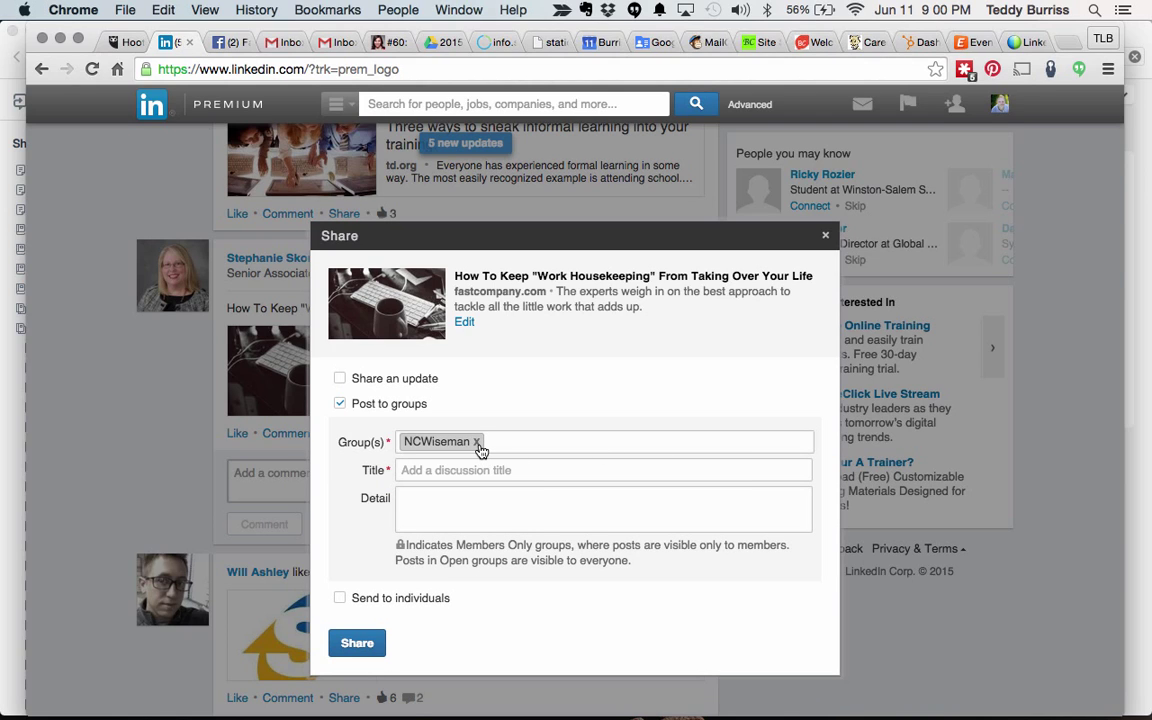
Step: Title the group discussion 'EDITORIAL' with a detail line on why it's shared, then uncheck Post to groups
left_click(401, 472)
left_click(428, 470)
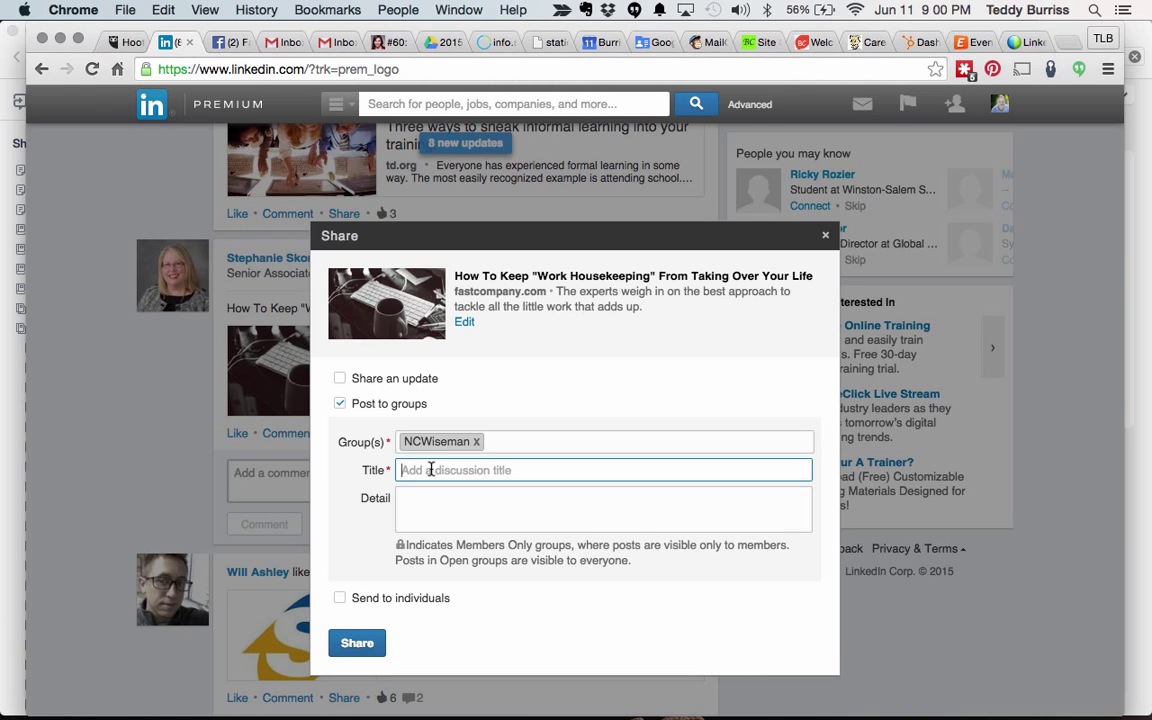
type("E")
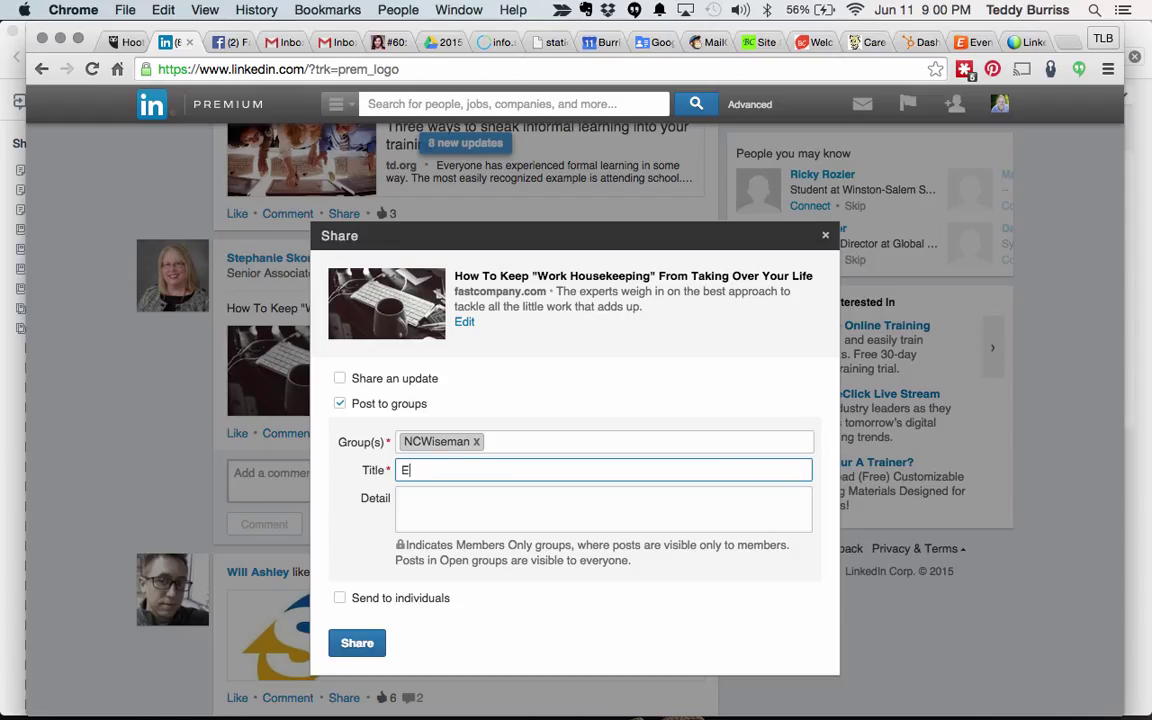
type("DITORIAL")
left_click(423, 503)
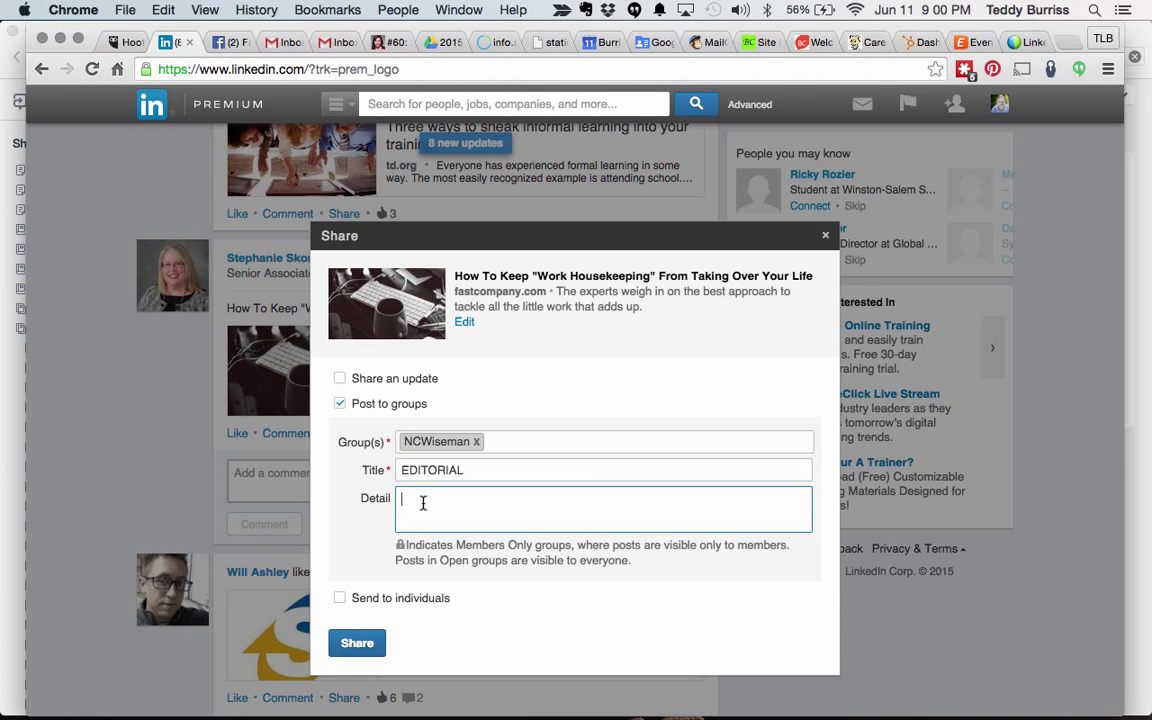
type("details about whyI am sharing this.")
double_click(470, 470)
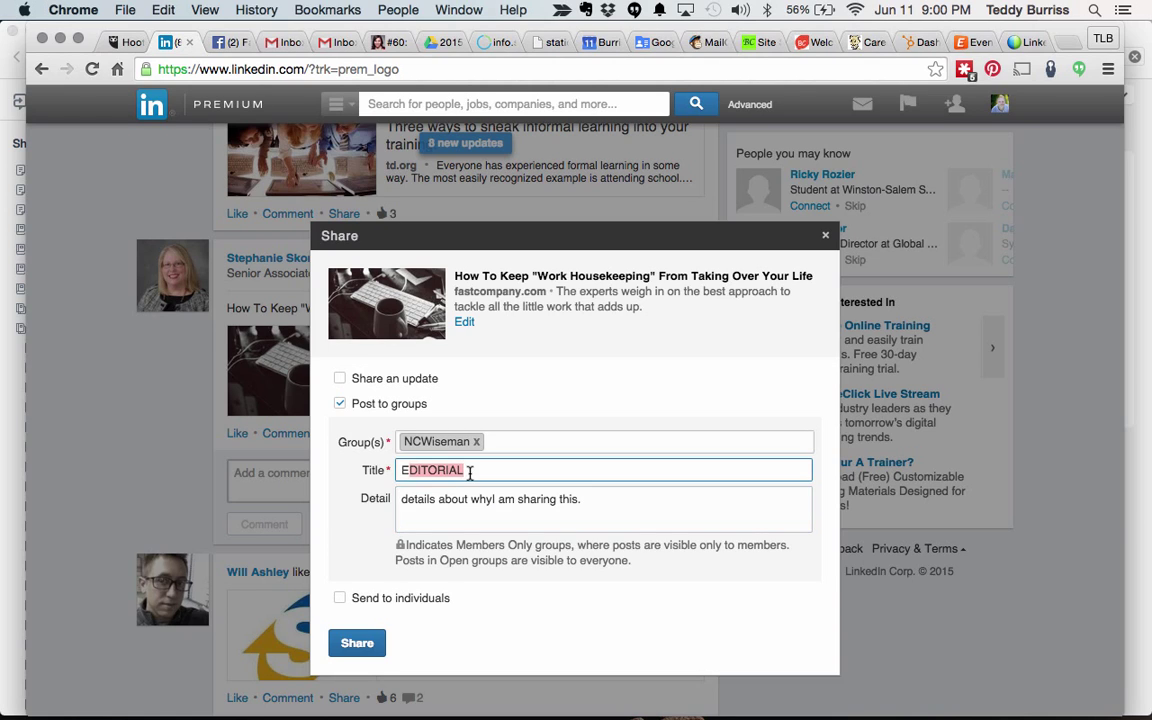
left_click_drag(584, 517, 398, 498)
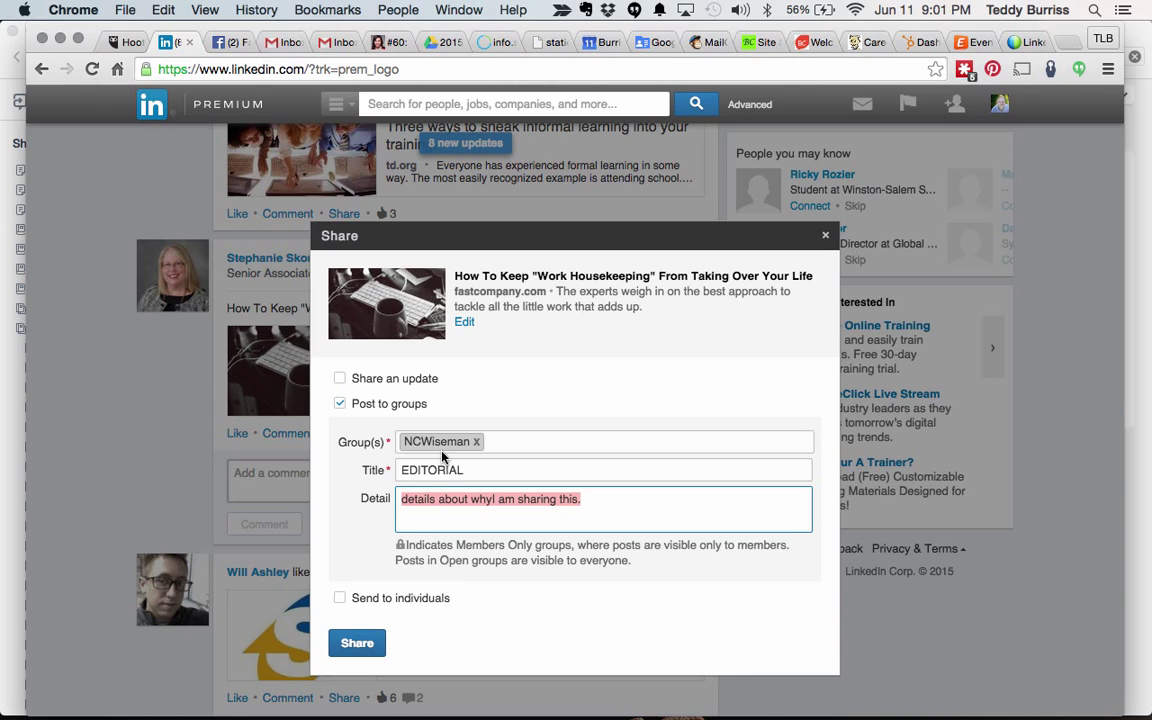
left_click(340, 405)
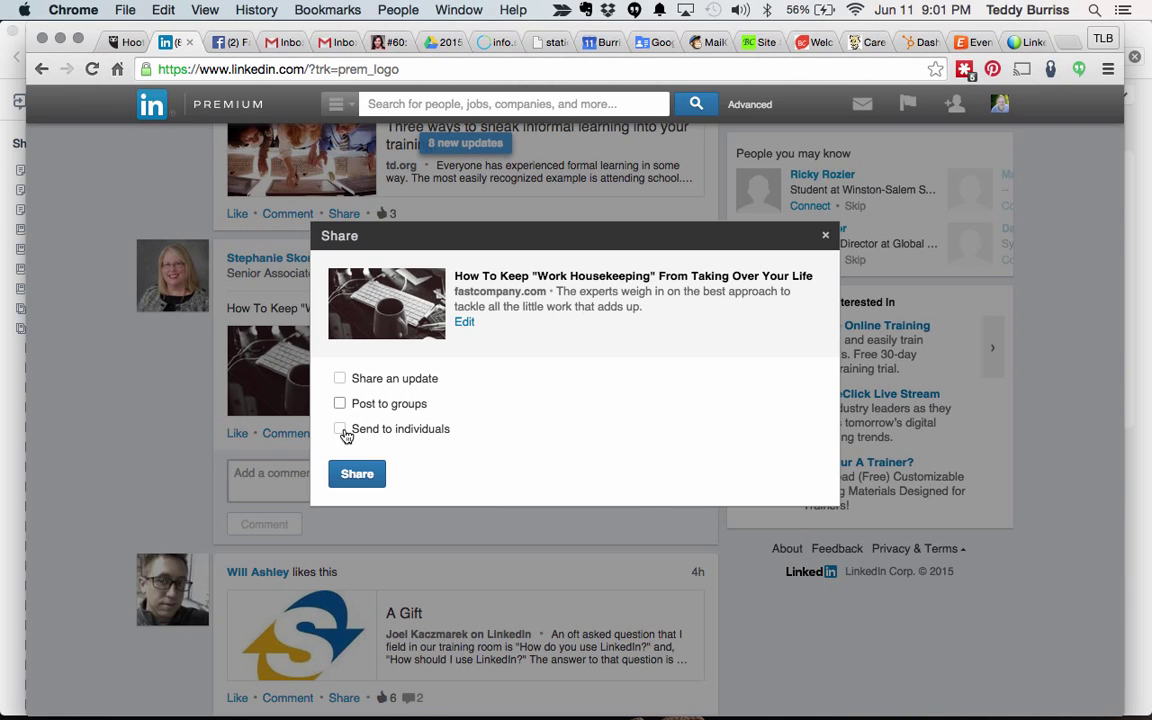
Step: Choose Send to individuals and add two connections as recipients
left_click(341, 429)
left_click(438, 468)
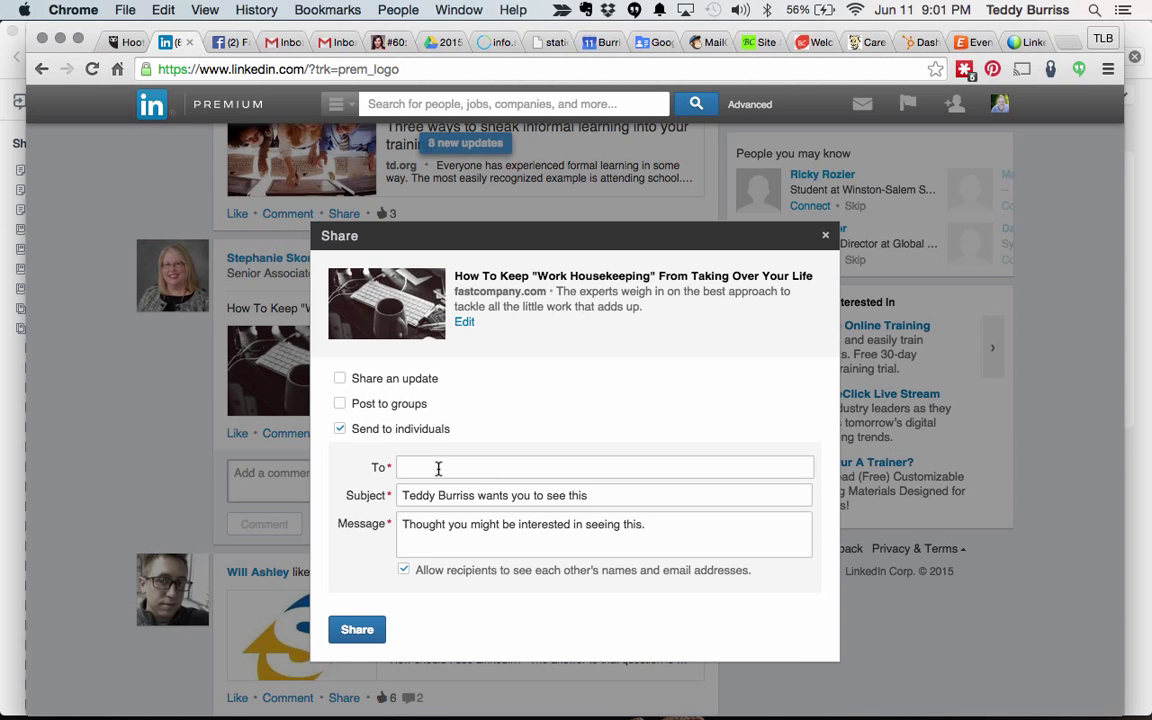
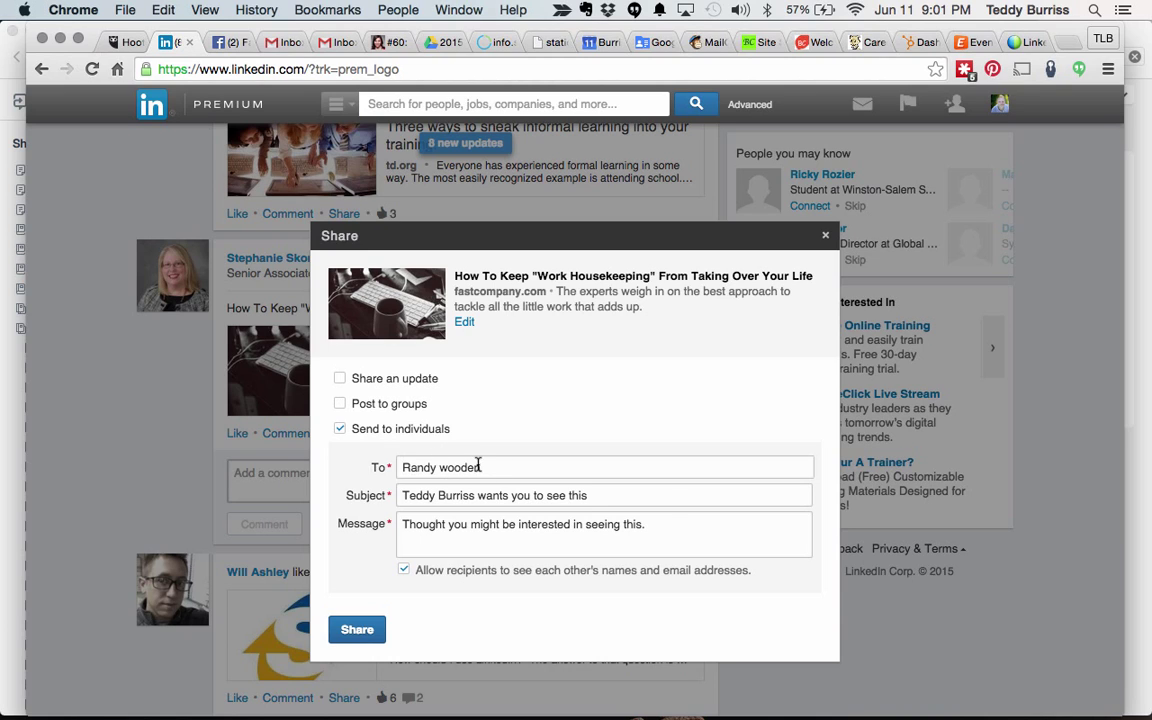
left_click(452, 491)
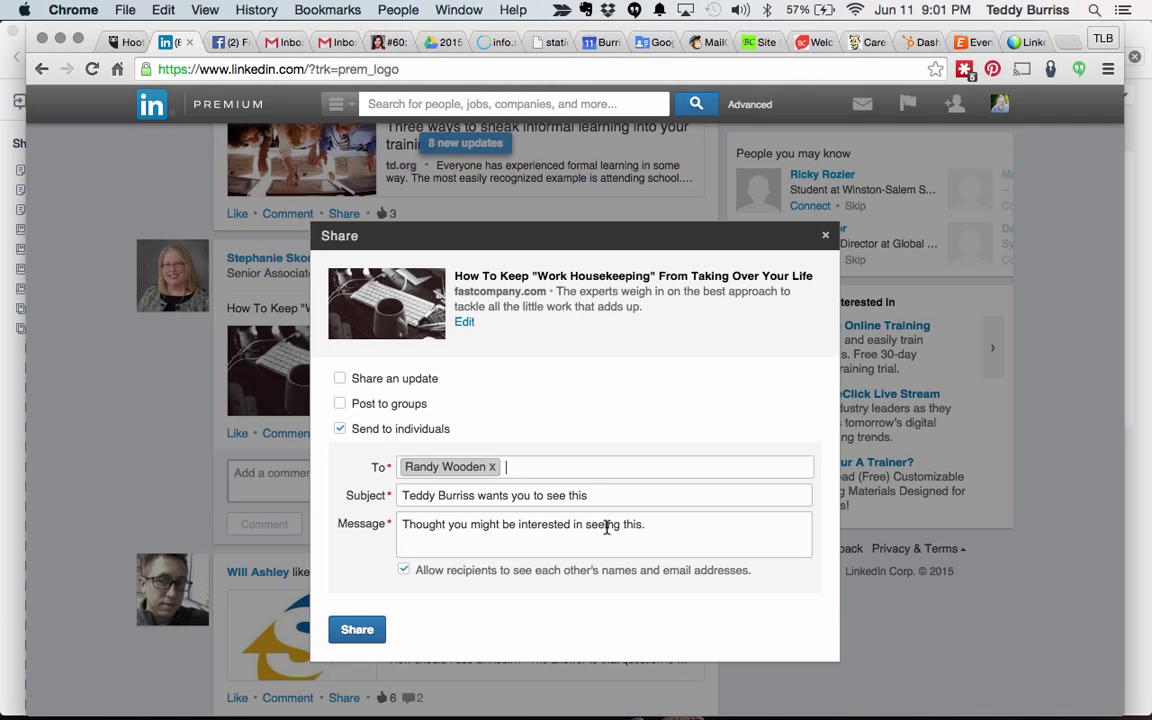
type("sandy jo")
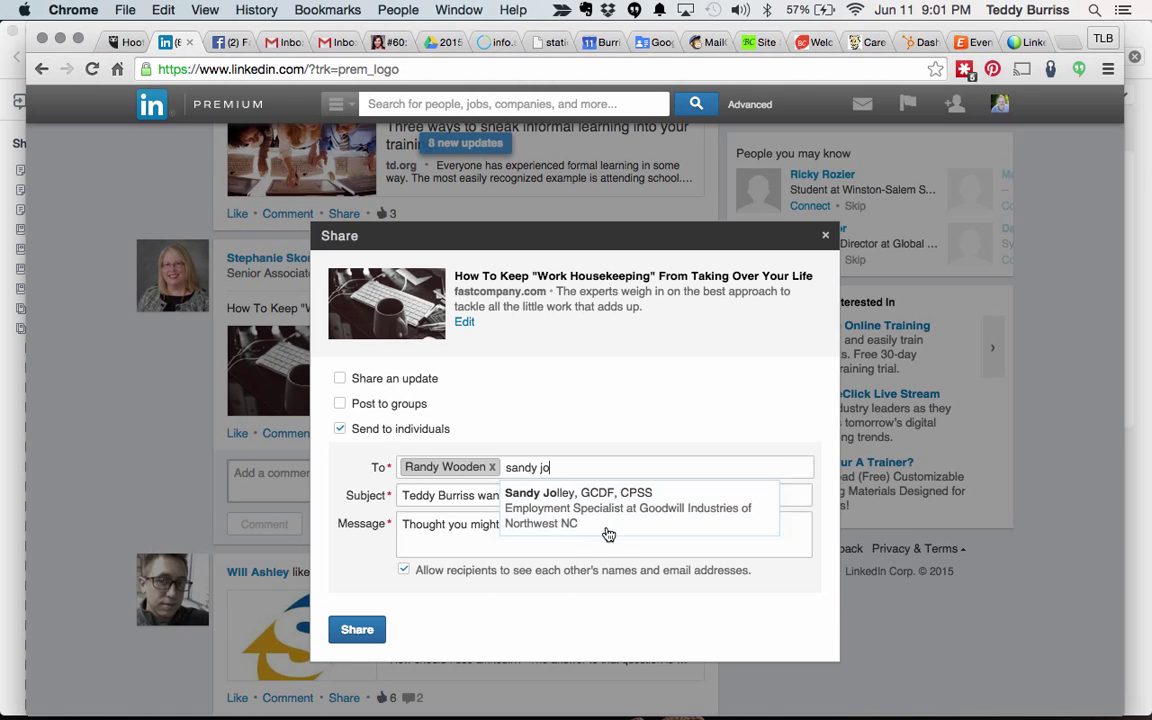
left_click(563, 502)
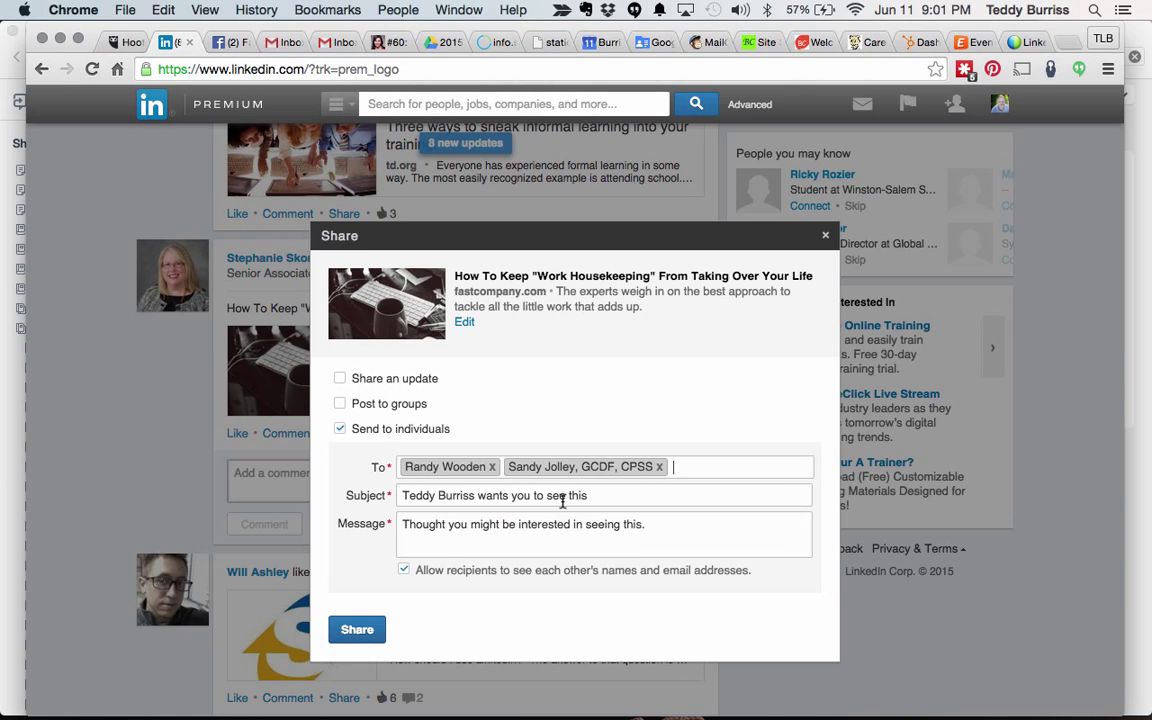
Step: Replace the subject with 'Interesting article about Work housekeeping'
double_click(399, 497)
left_click_drag(399, 497, 588, 496)
type("In")
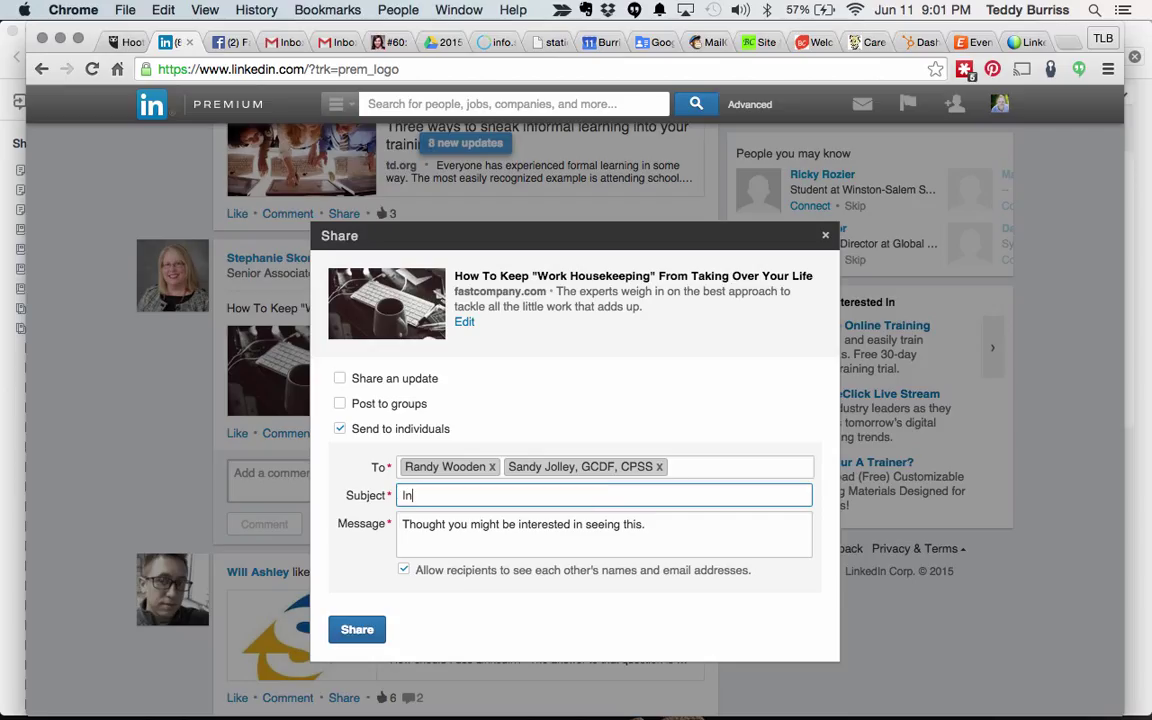
type("terestin ar")
key("BackSpace")
key("BackSpace")
type("g article ab")
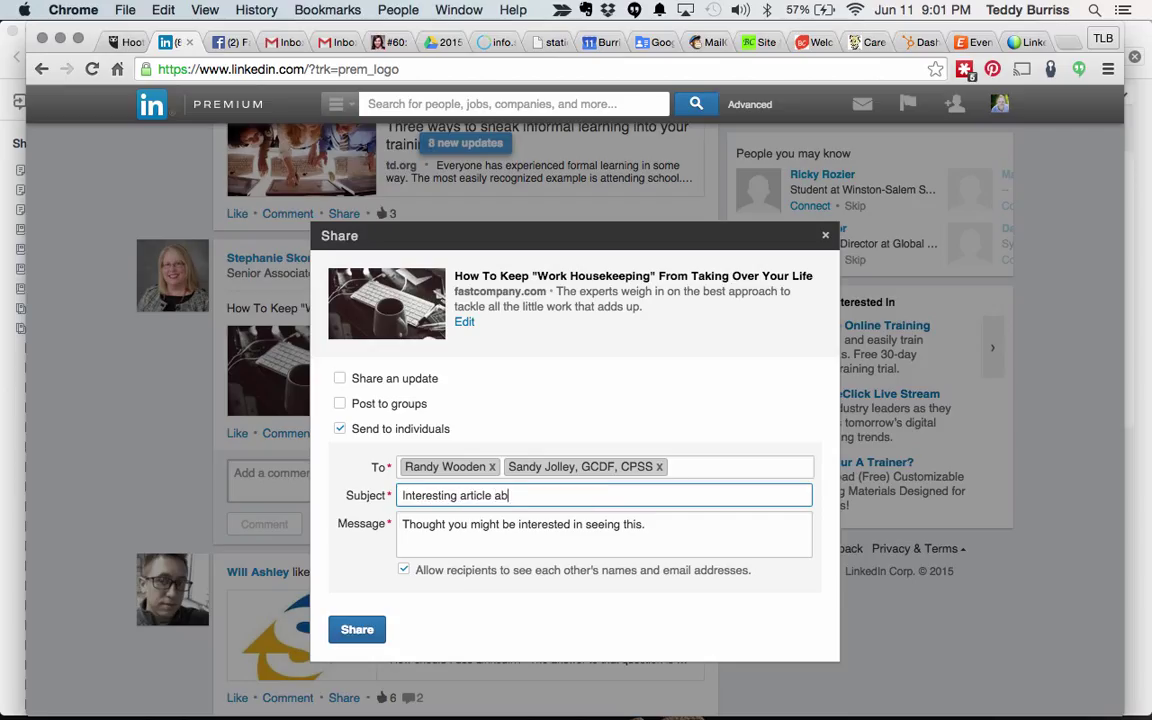
type("out Work housekeeping.")
Step: Write the message 'Love to hear what you think about this id' with a sign-off, and hide recipients' names from each other
left_click(403, 524)
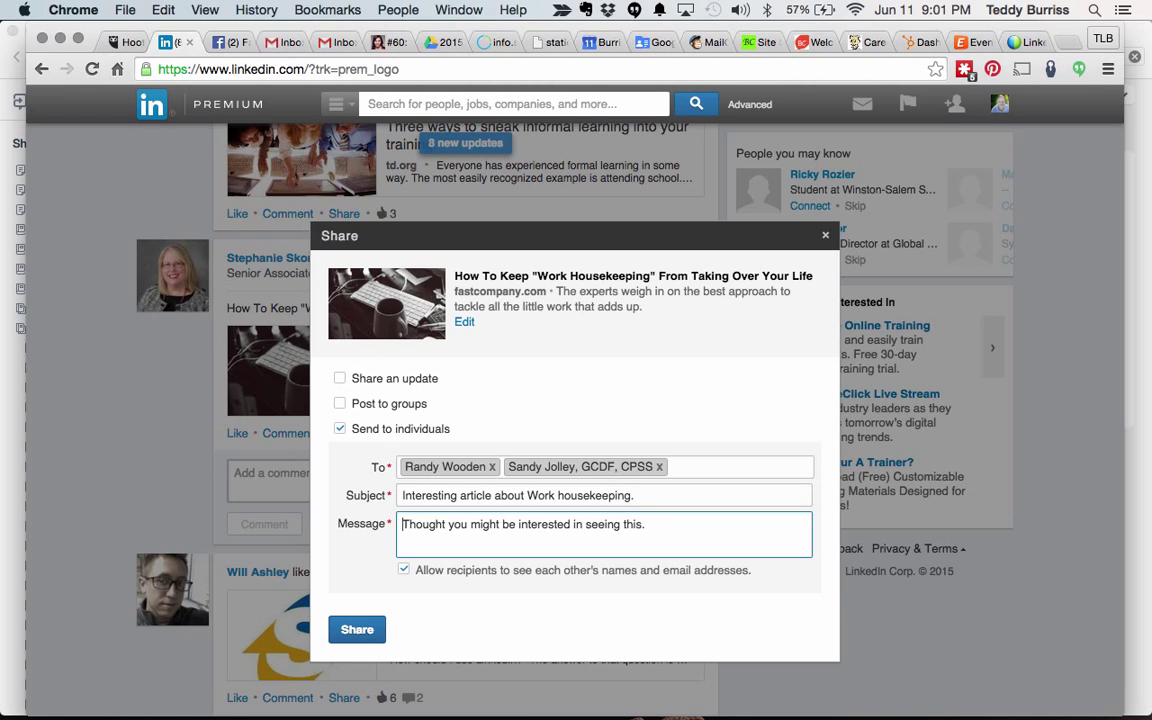
key("super+a")
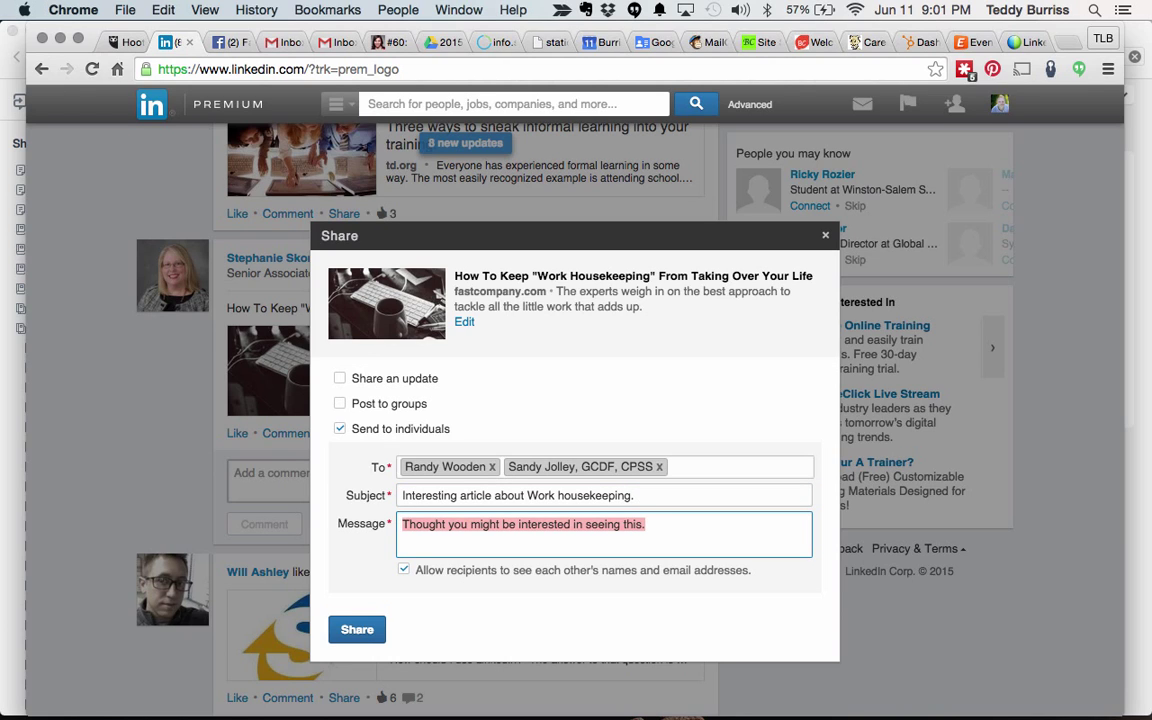
type("Love to hear ")
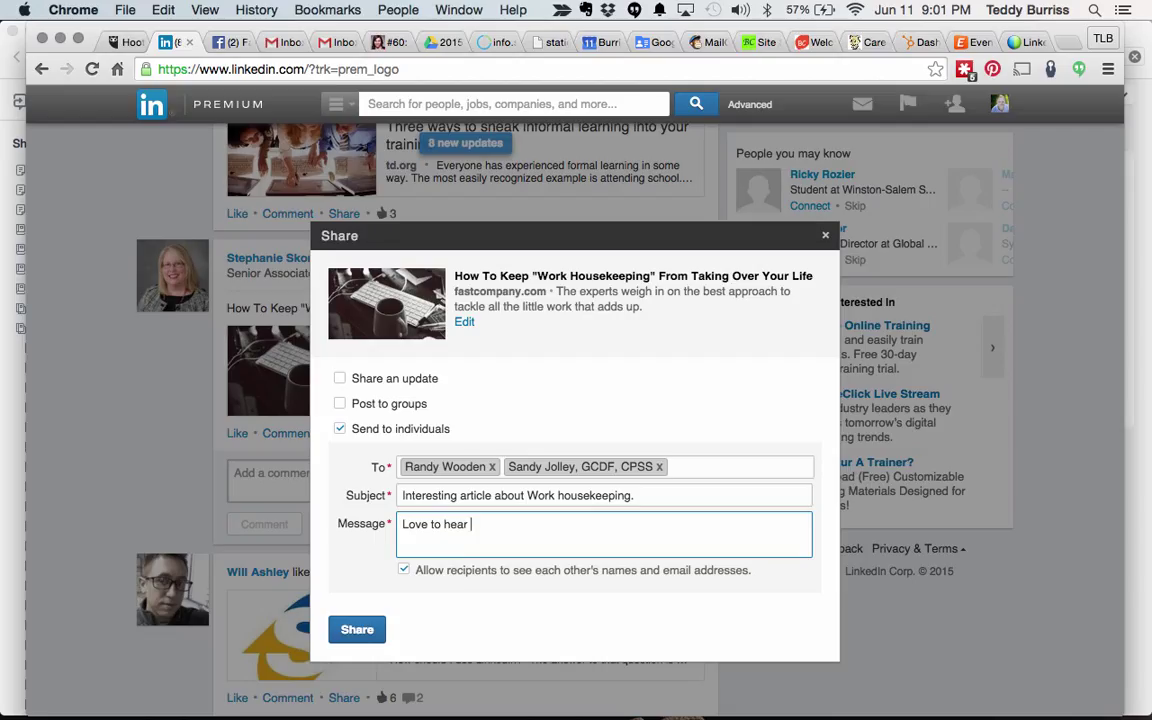
type("what you think about this idea")
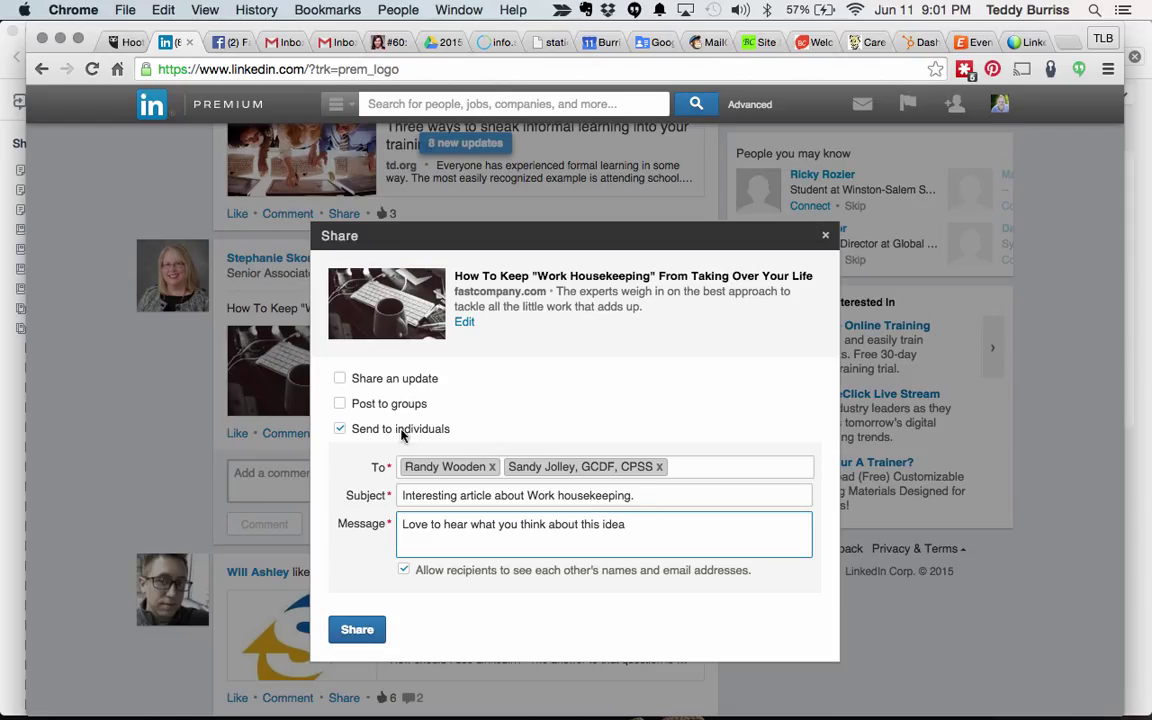
key("Return")
type("Teddy")
key("Return")
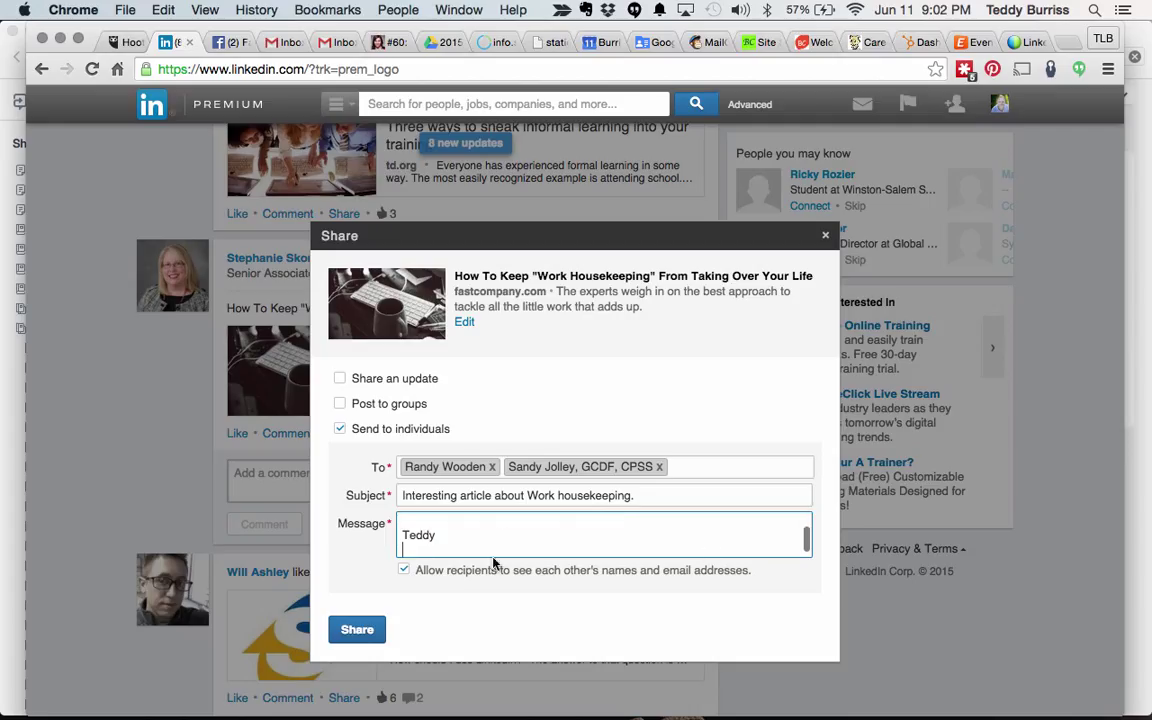
key("BackSpace")
key("Return")
left_click(405, 574)
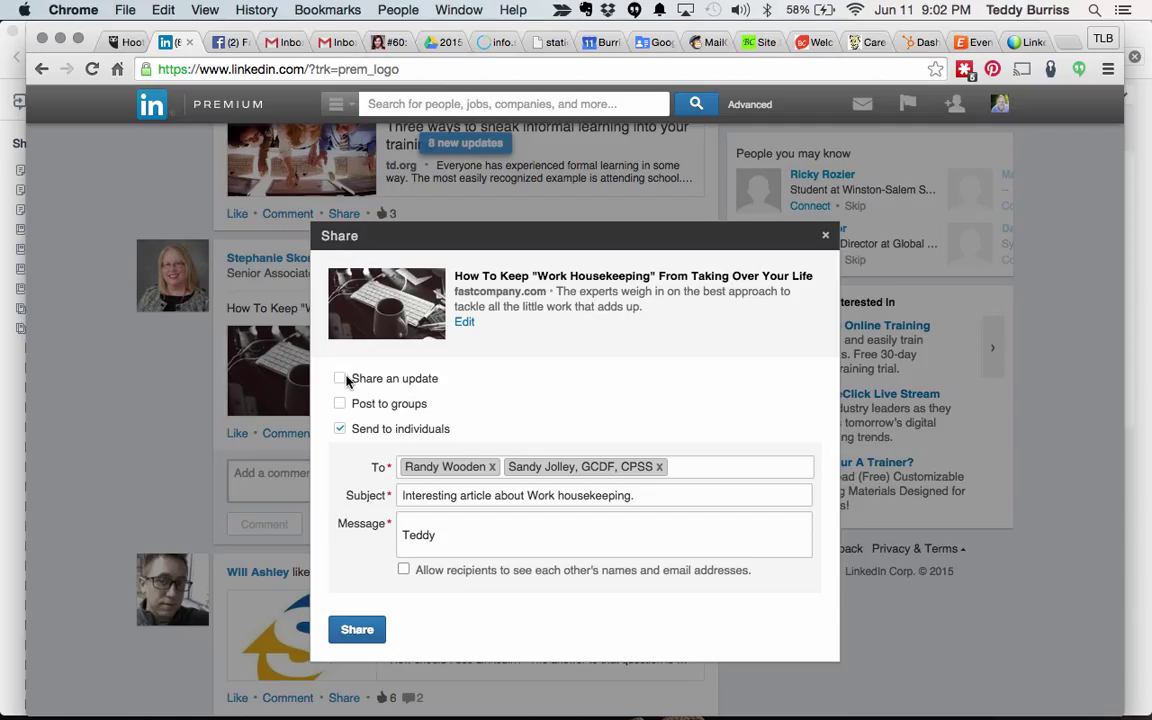
Step: Untick Send to individuals, tick Share an update, then dismiss the Share dialog without posting
left_click(340, 429)
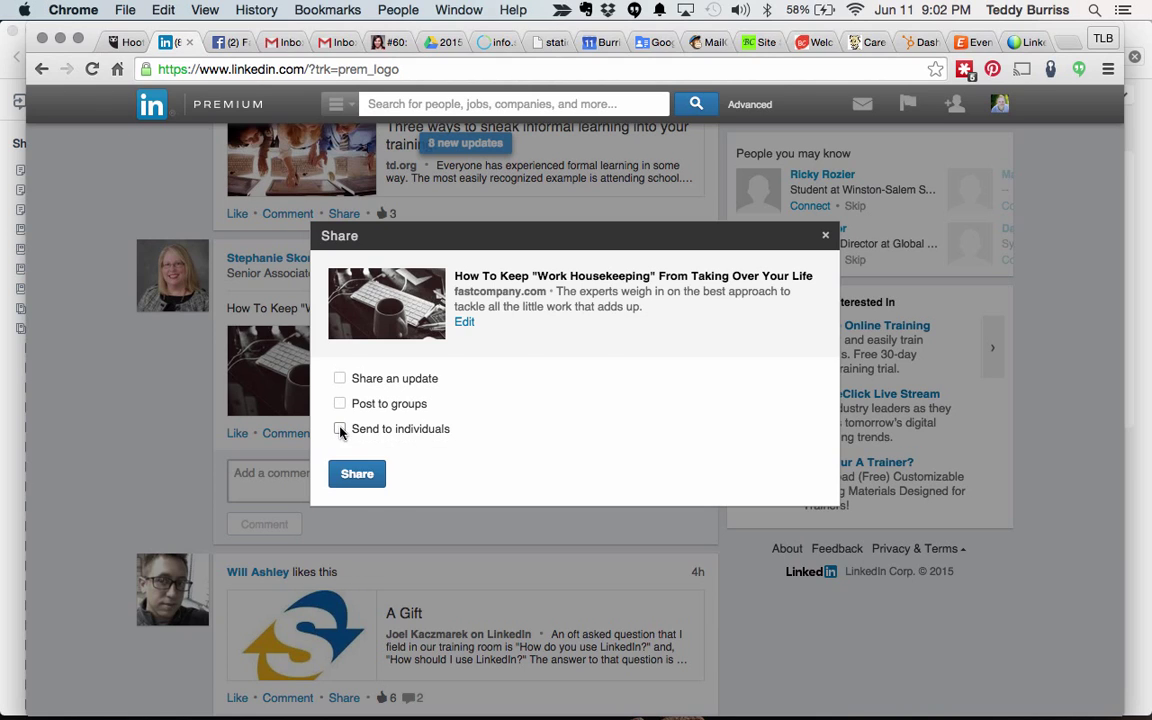
left_click(340, 378)
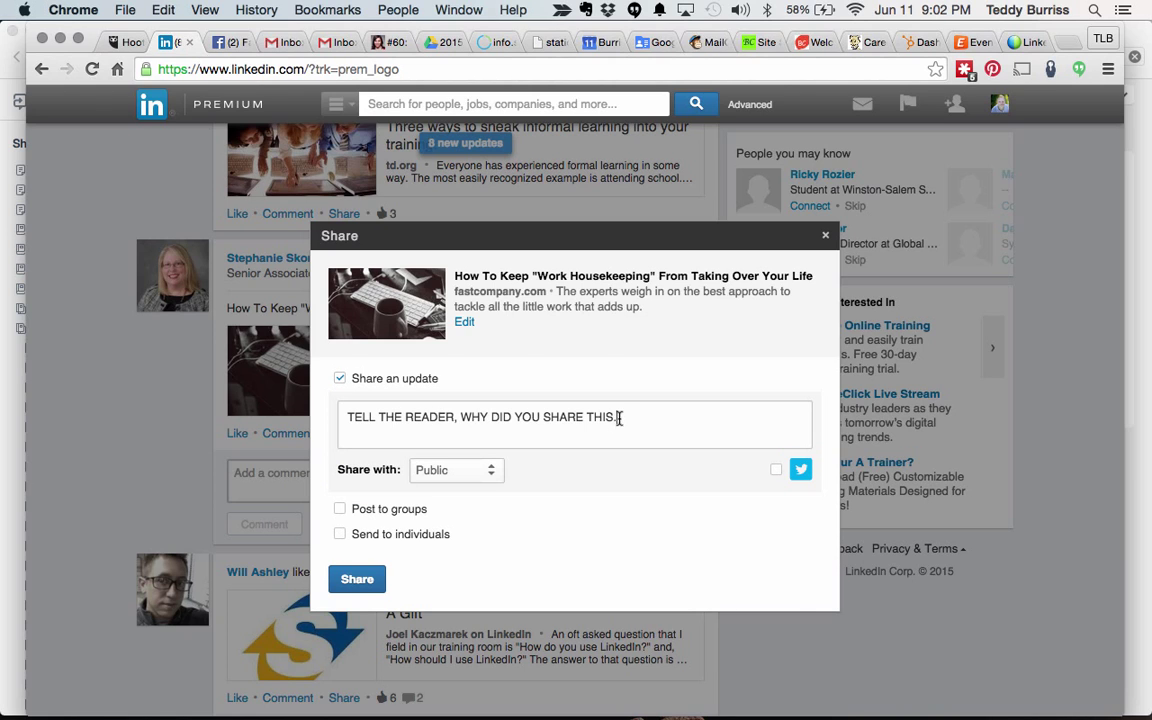
left_click_drag(620, 418, 342, 406)
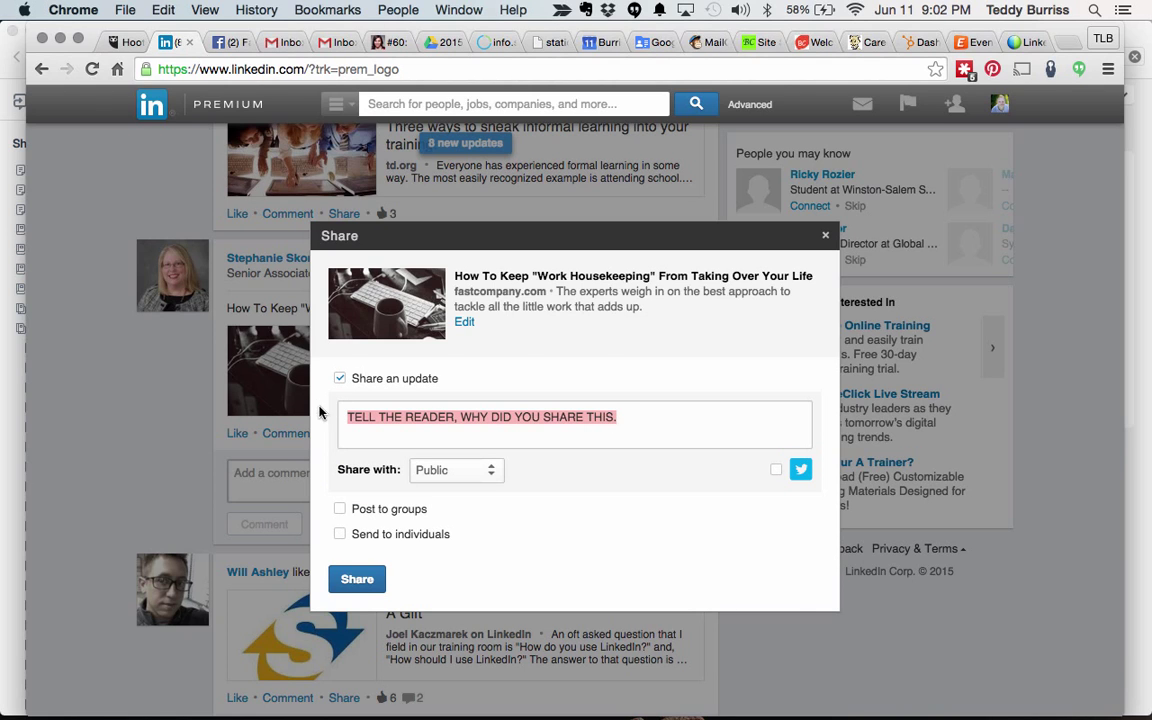
left_click(166, 192)
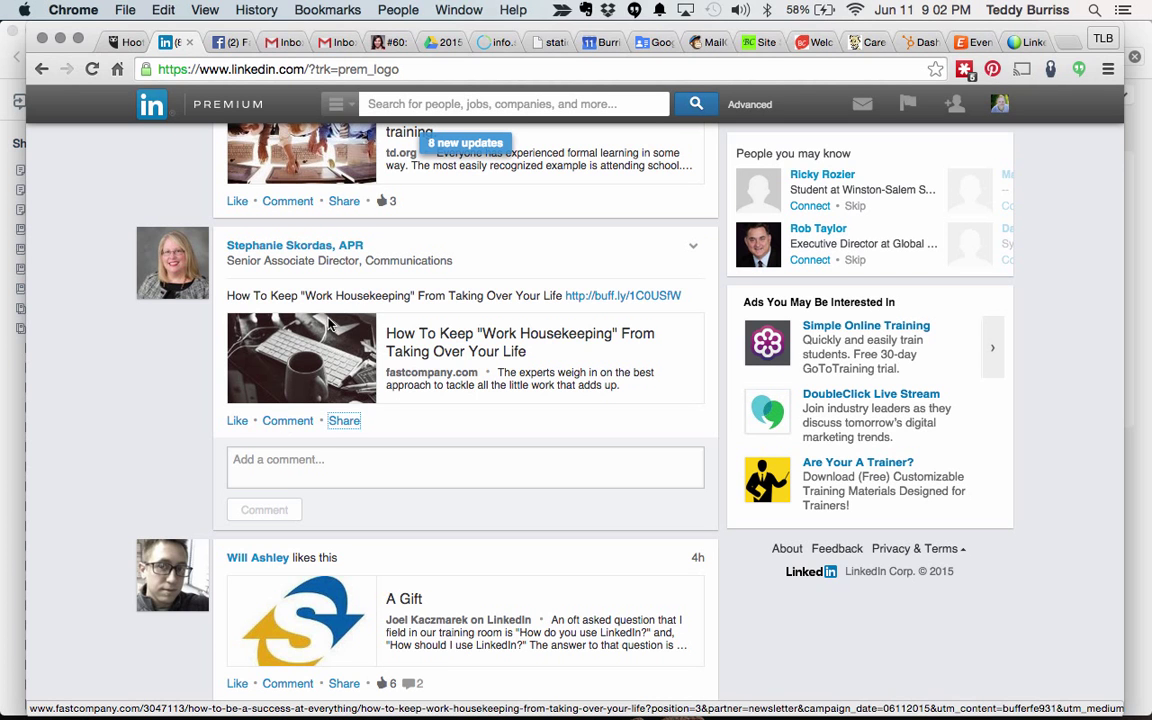
Step: Scroll down through the home feed, then back up toward the top
scroll(86, 480, "down", 3)
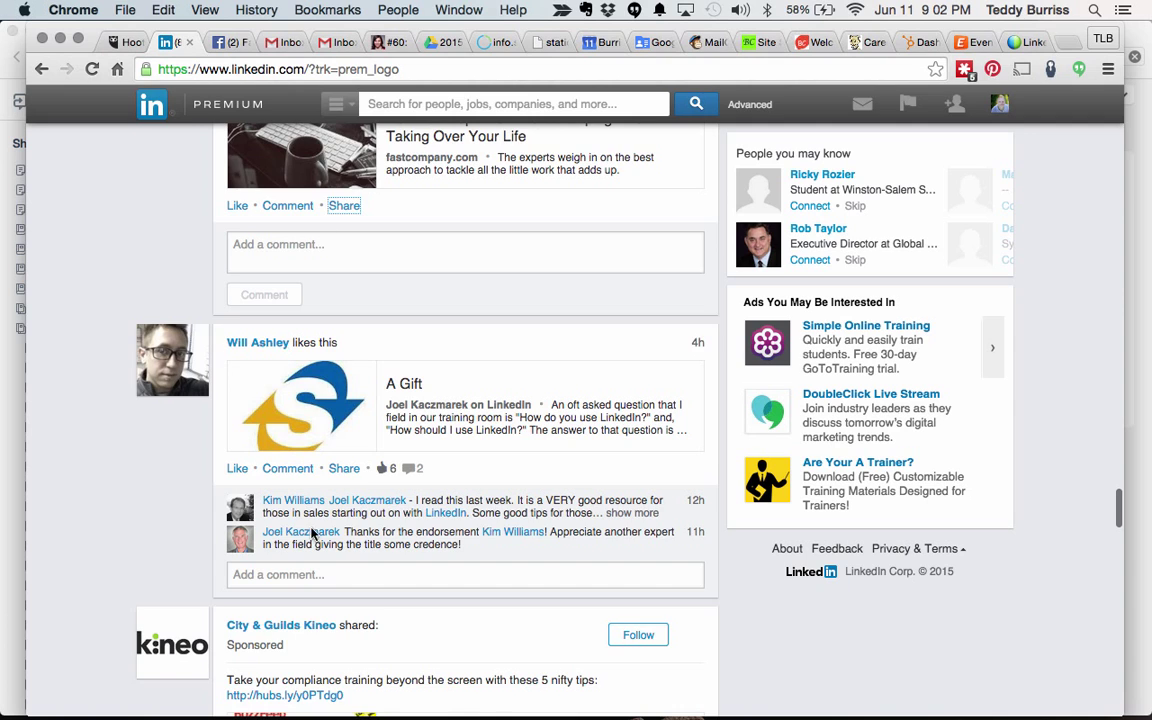
scroll(110, 500, "down", 3)
scroll(119, 571, "down", 3)
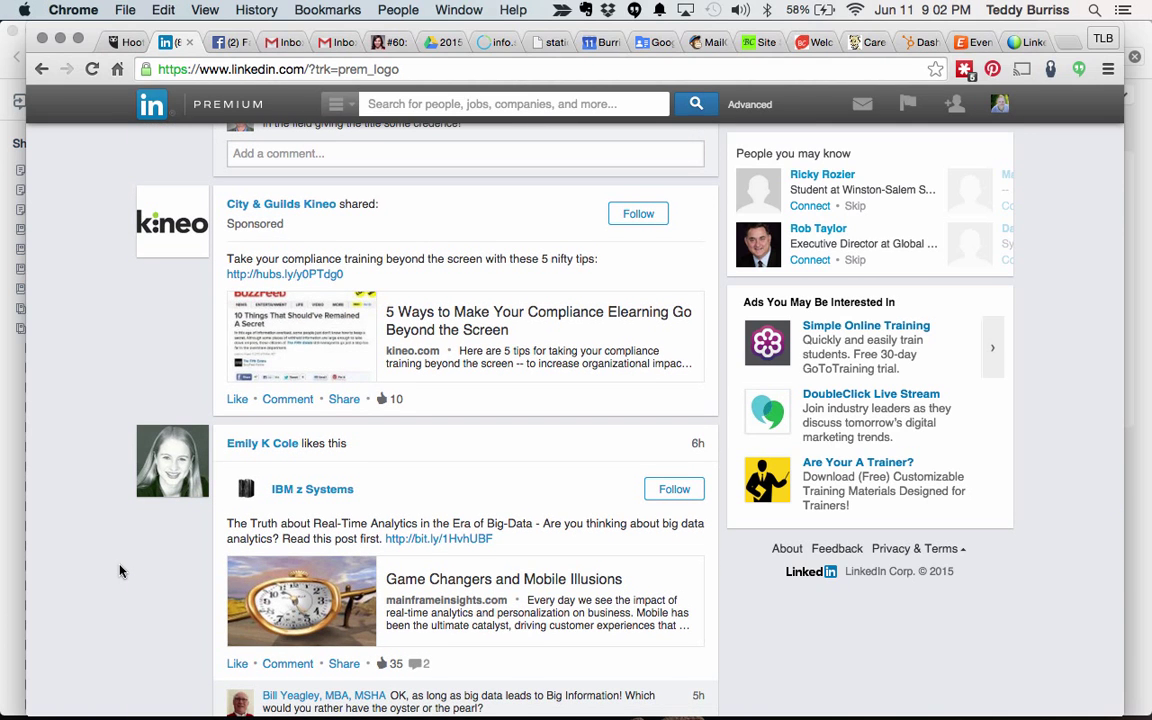
scroll(119, 571, "down", 6)
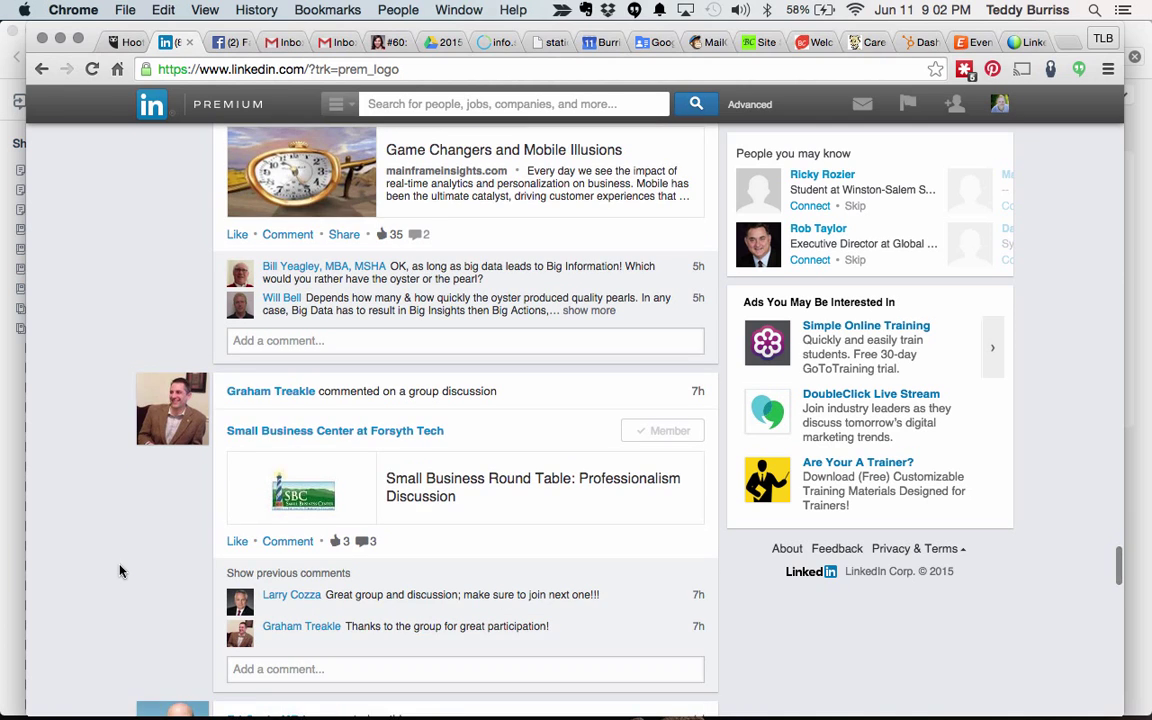
scroll(120, 571, "down", 2)
scroll(235, 570, "down", 3)
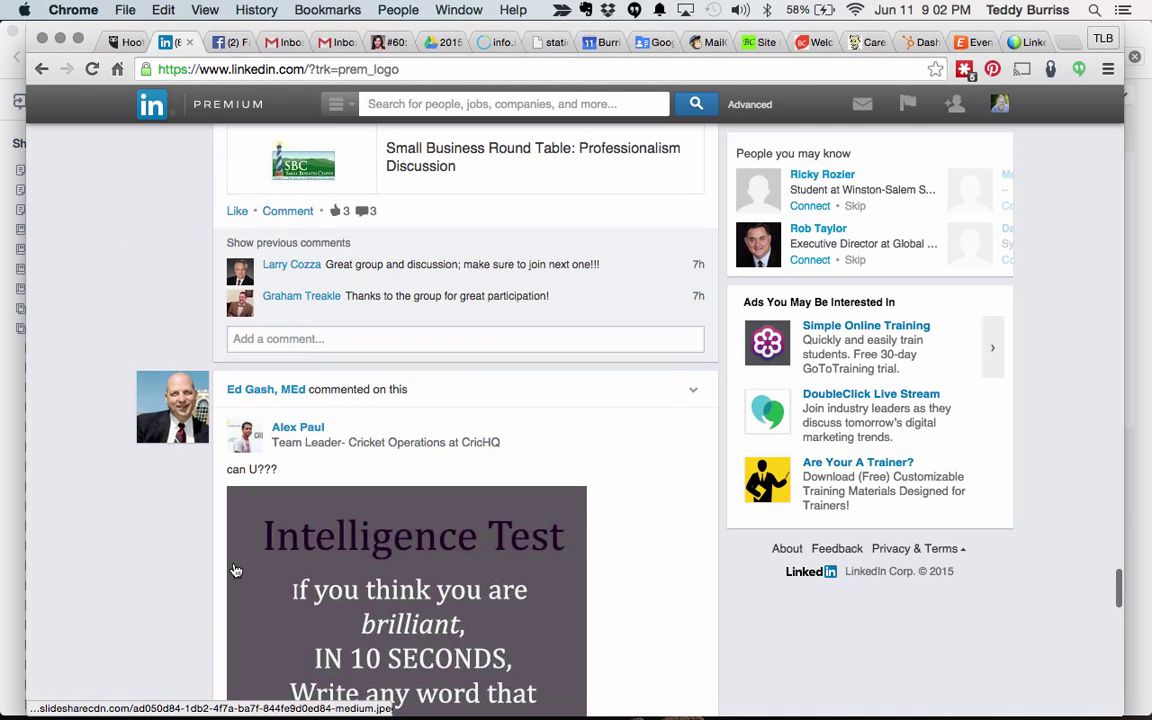
scroll(235, 570, "down", 3)
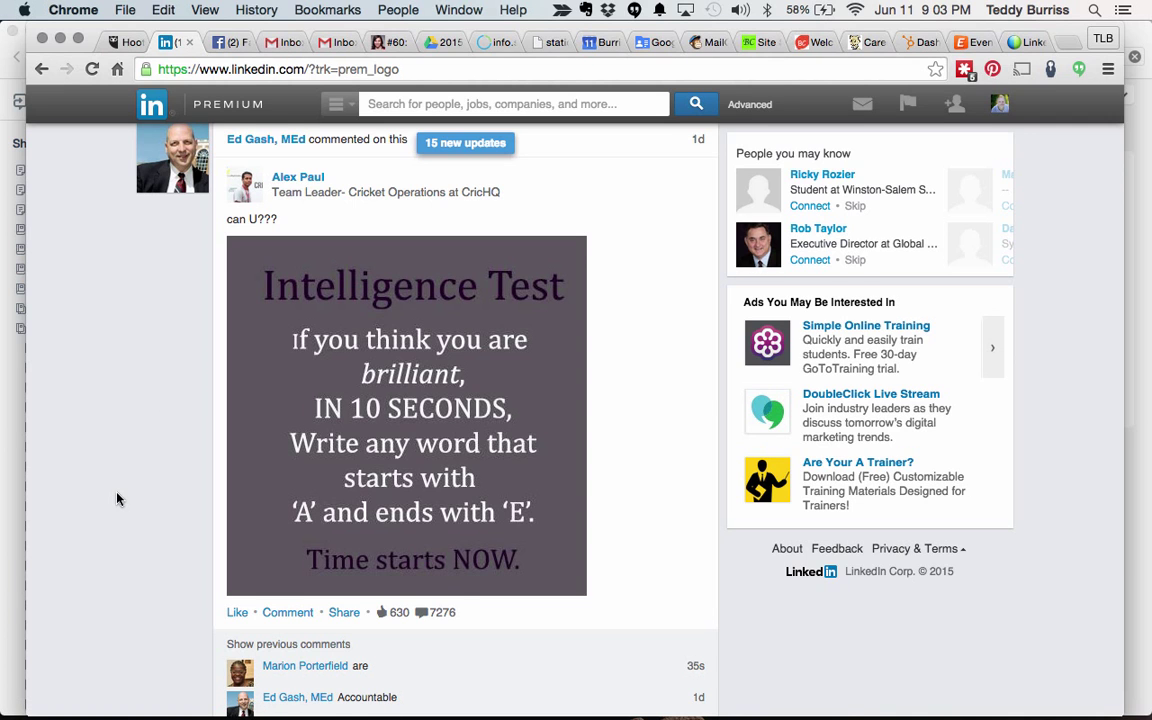
scroll(117, 499, "up", 20)
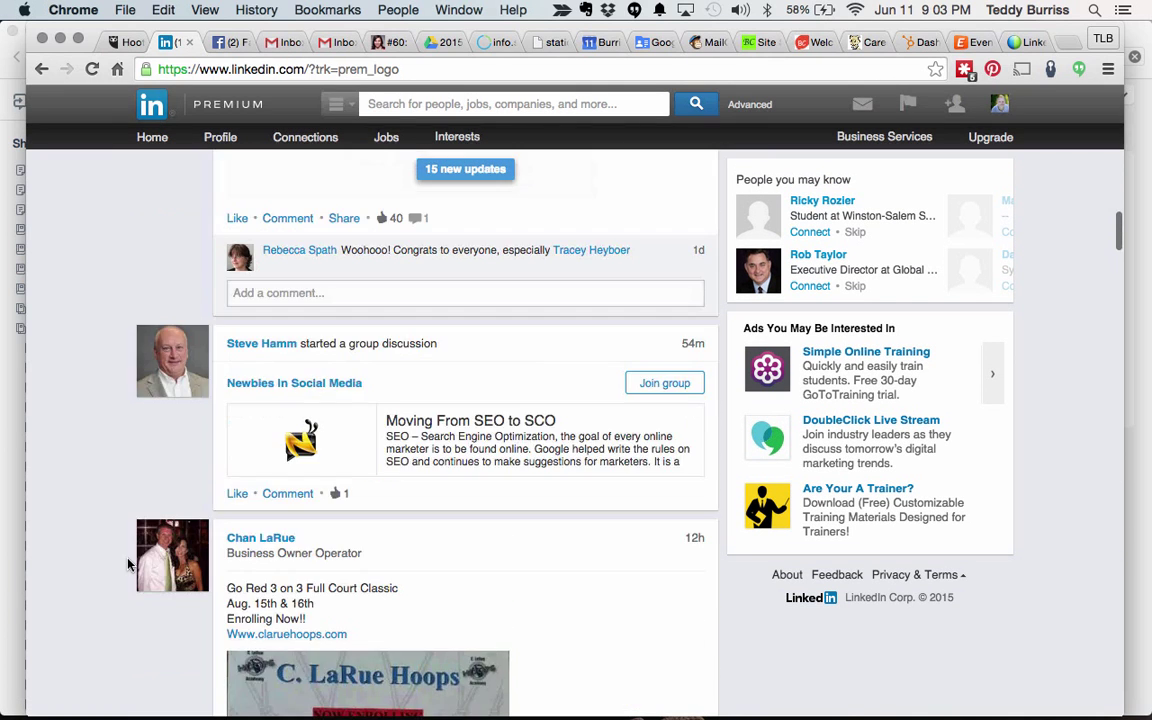
scroll(127, 565, "up", 10)
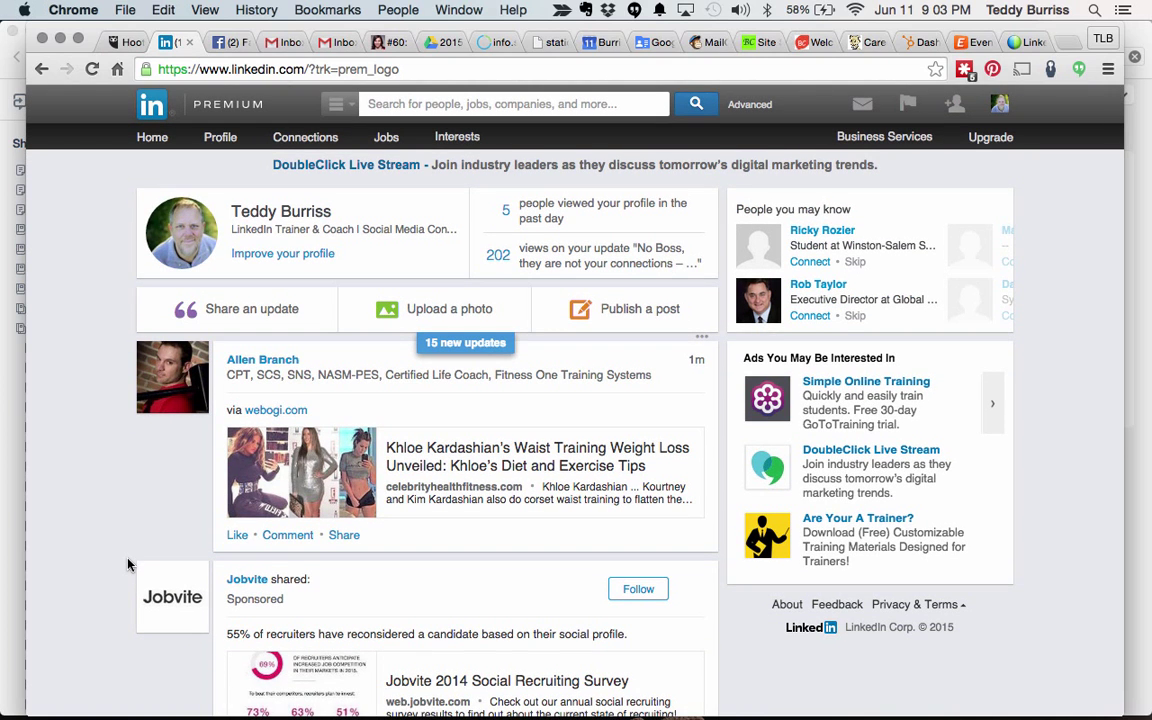
Step: Open the ATD - Piedmont Chapter group from Interests > Groups
mouse_move(456, 140)
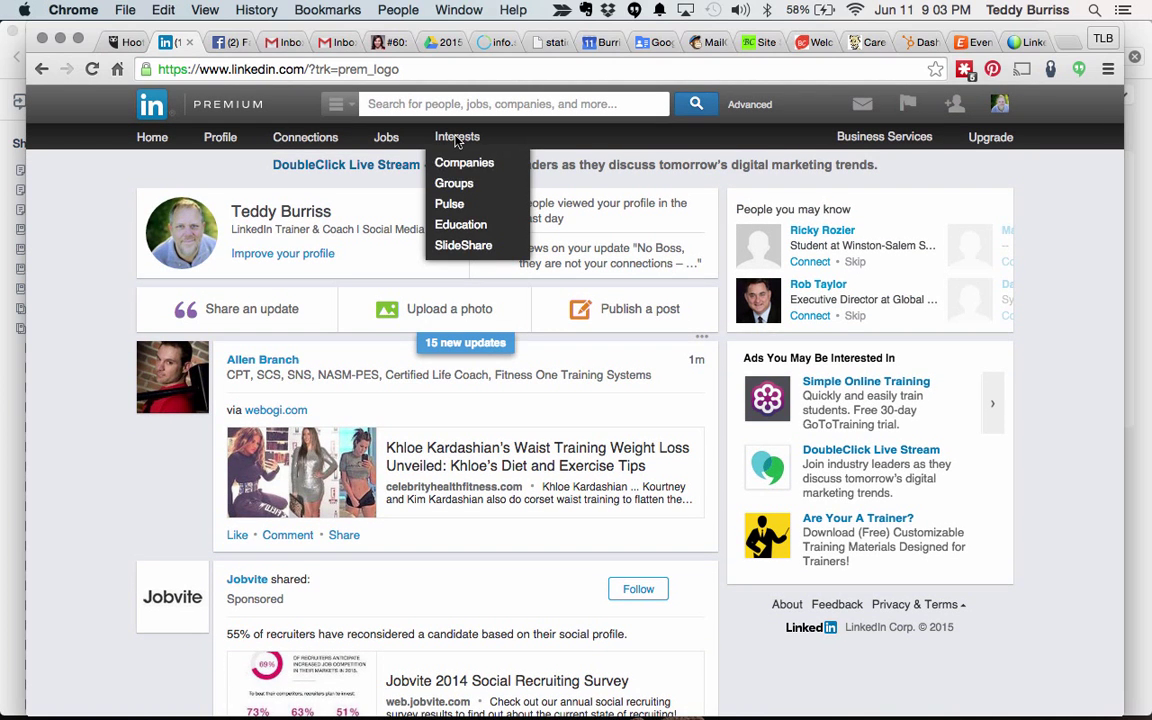
left_click(462, 185)
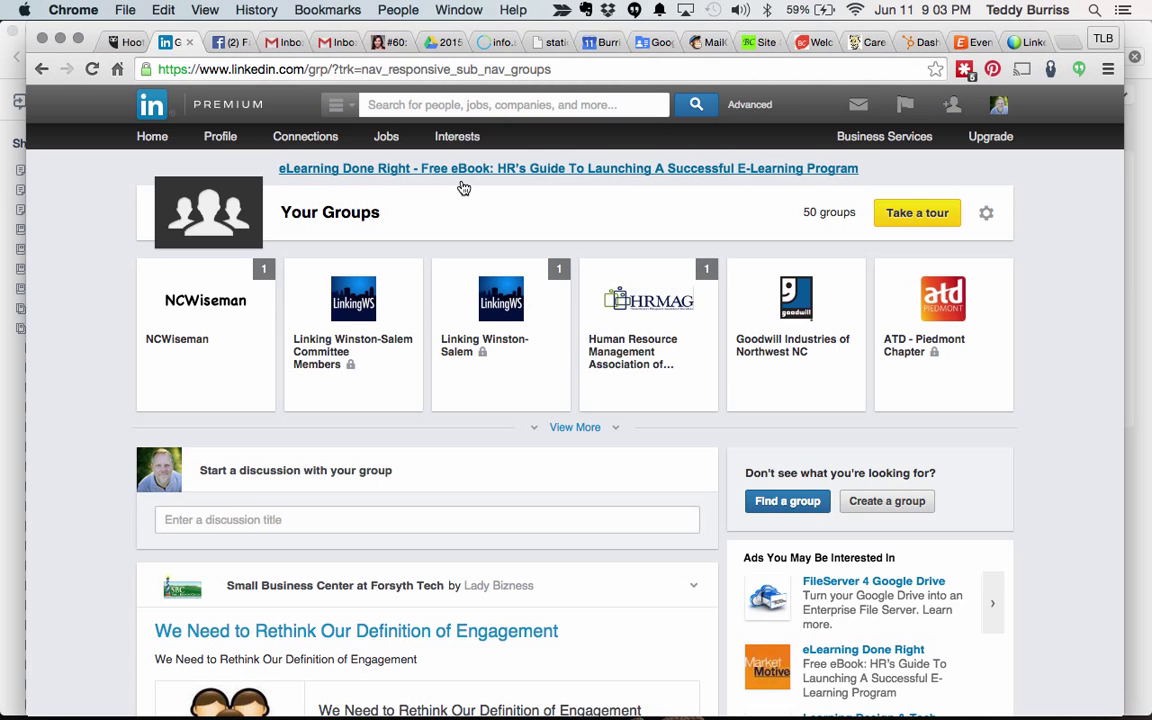
left_click(906, 340)
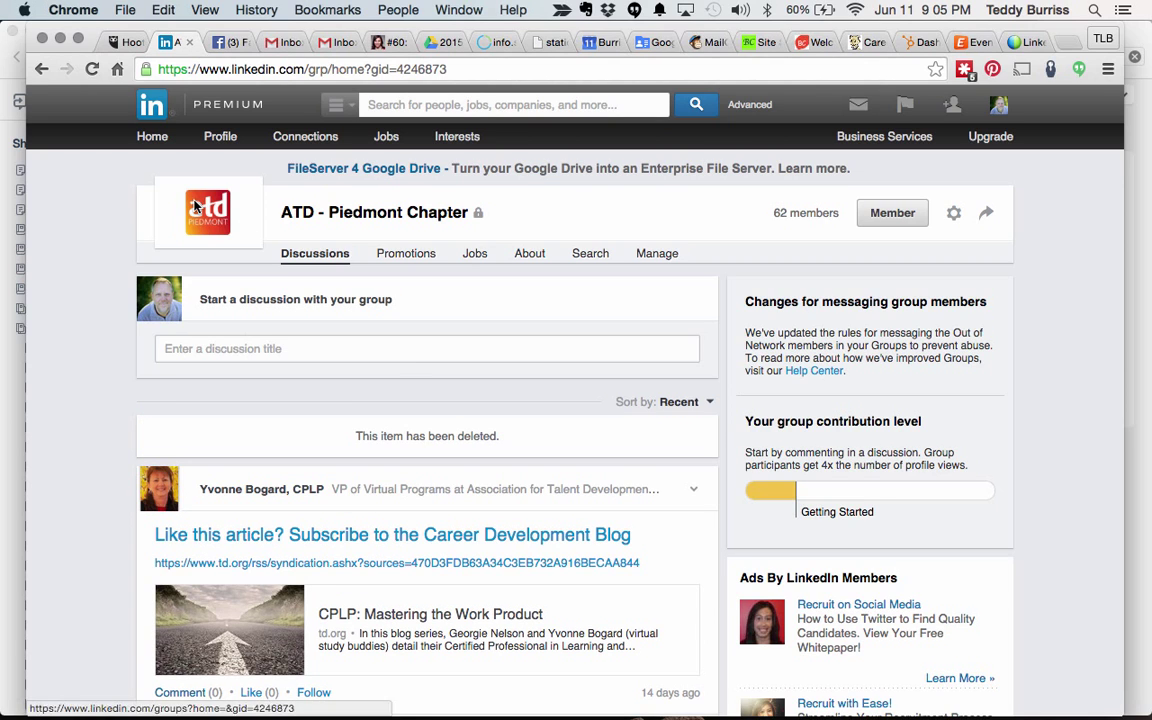
left_click(248, 349)
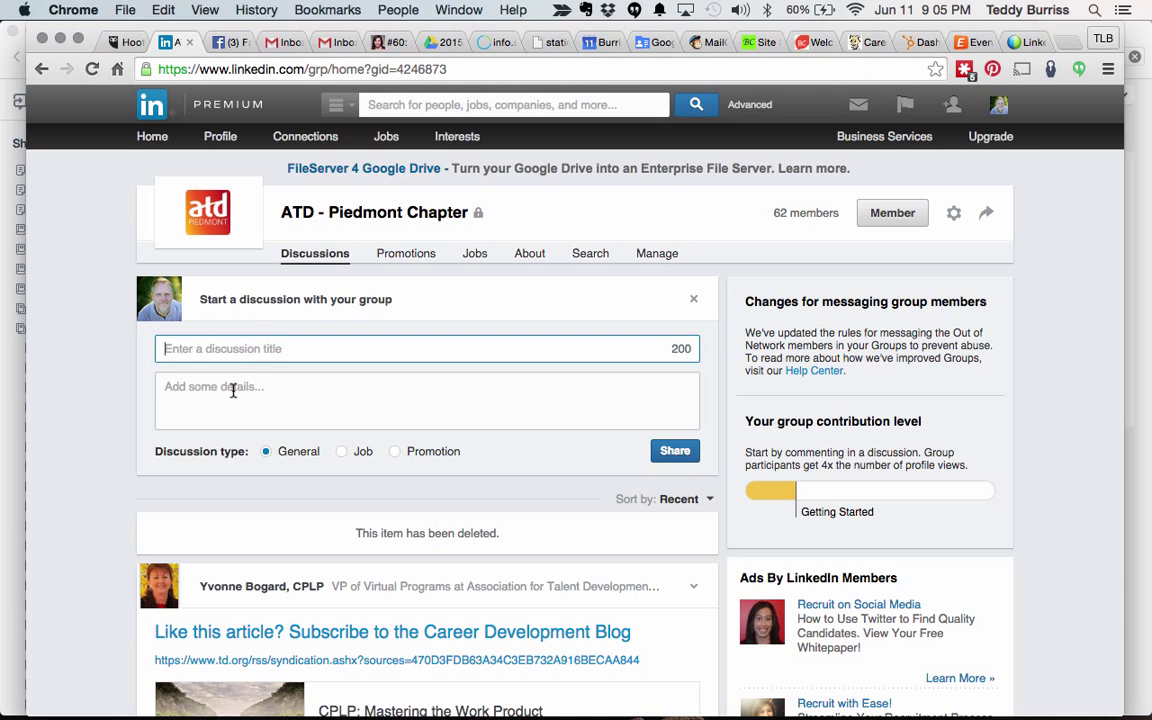
left_click(352, 345)
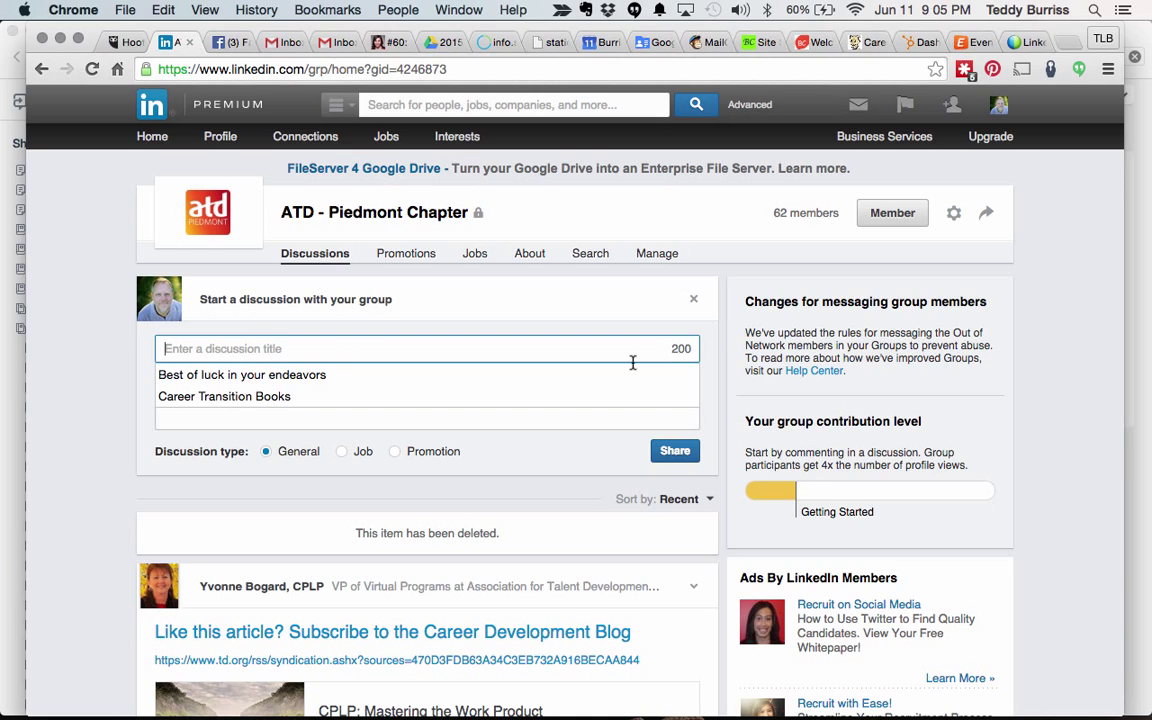
left_click(509, 391)
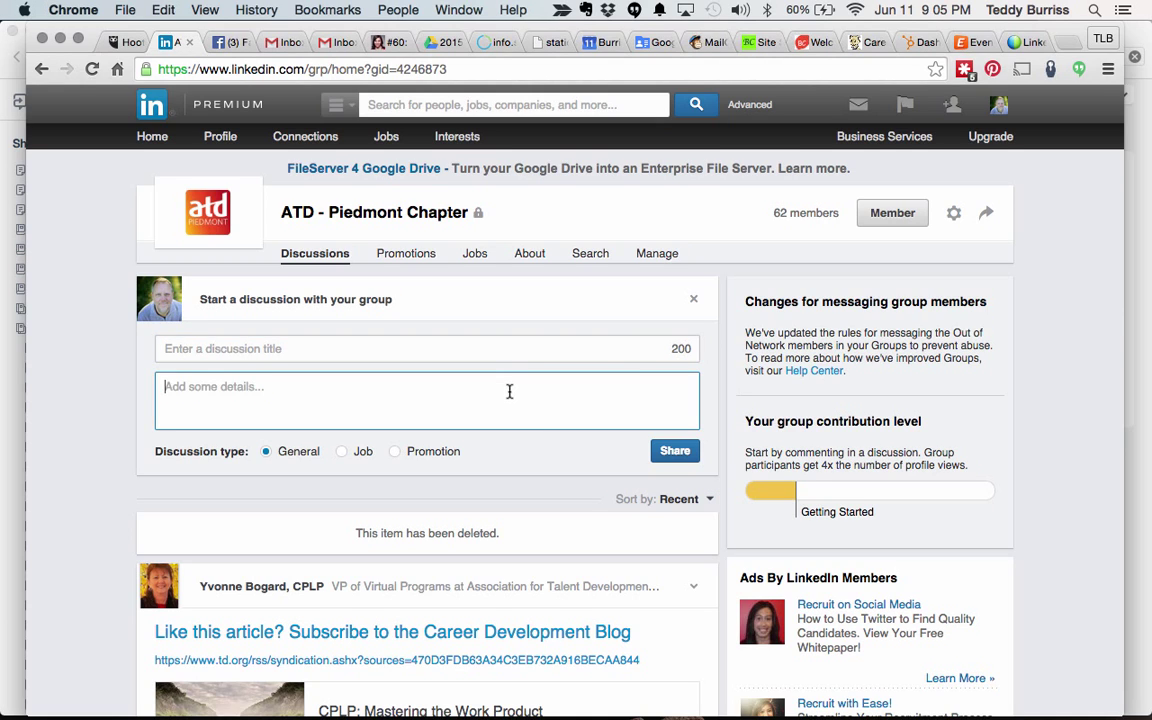
type("asdf")
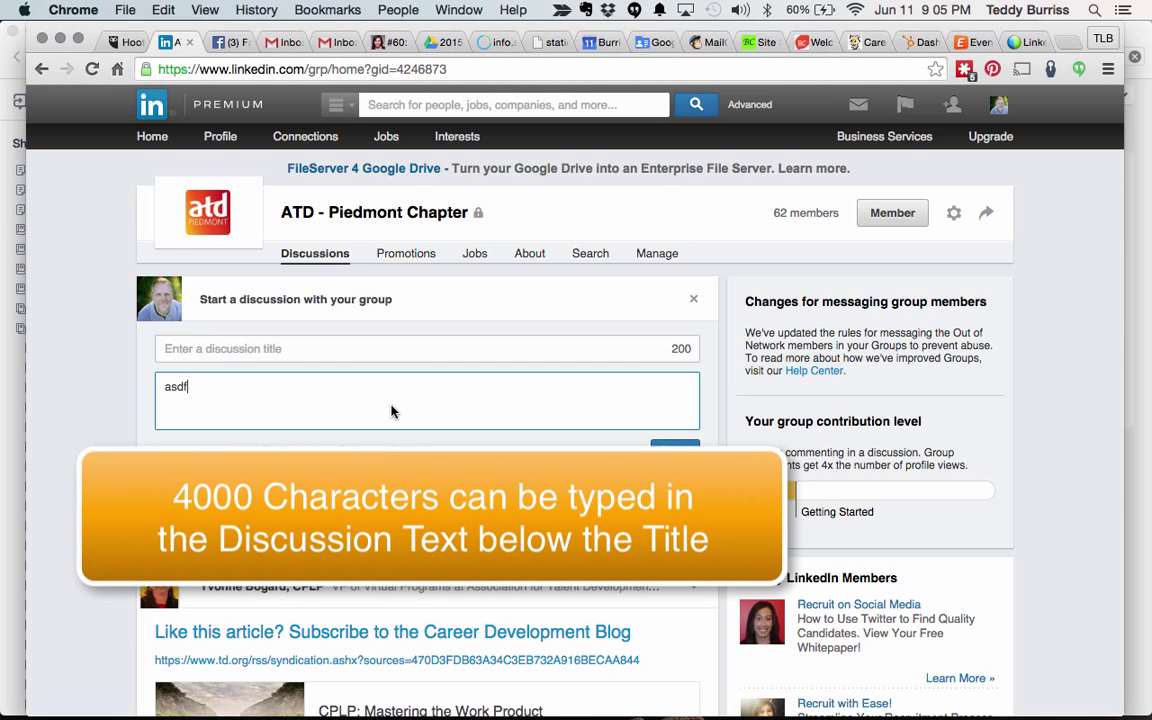
left_click(305, 347)
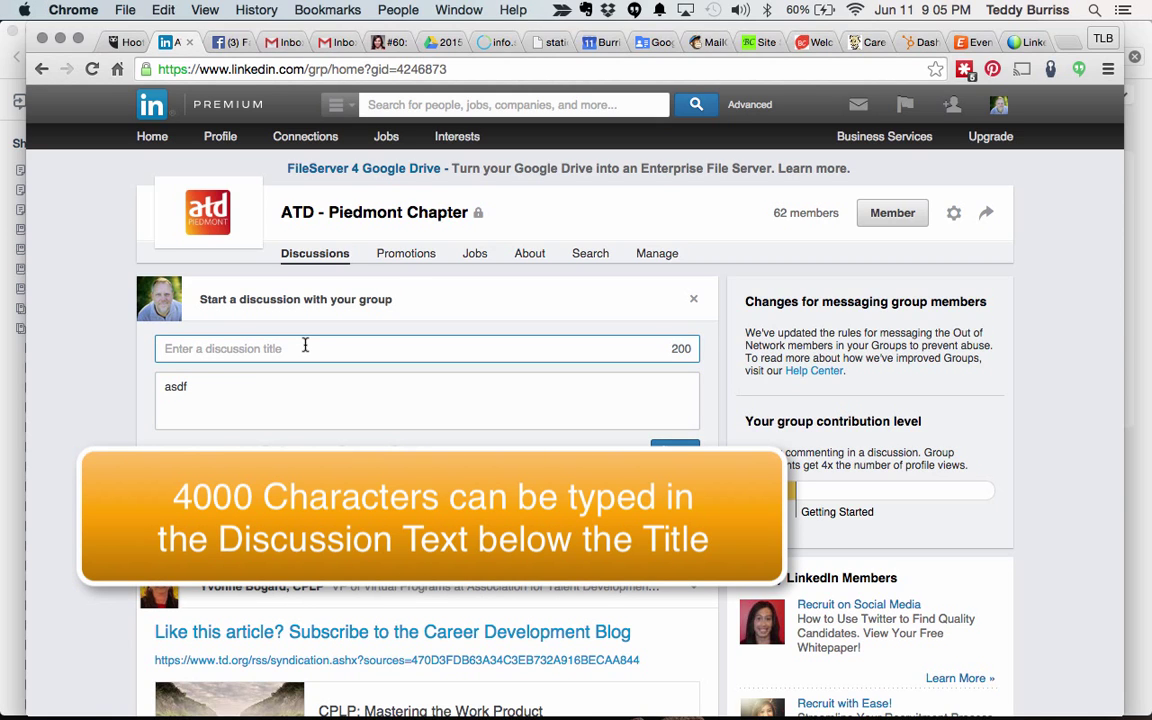
left_click(216, 397)
double_click(216, 397)
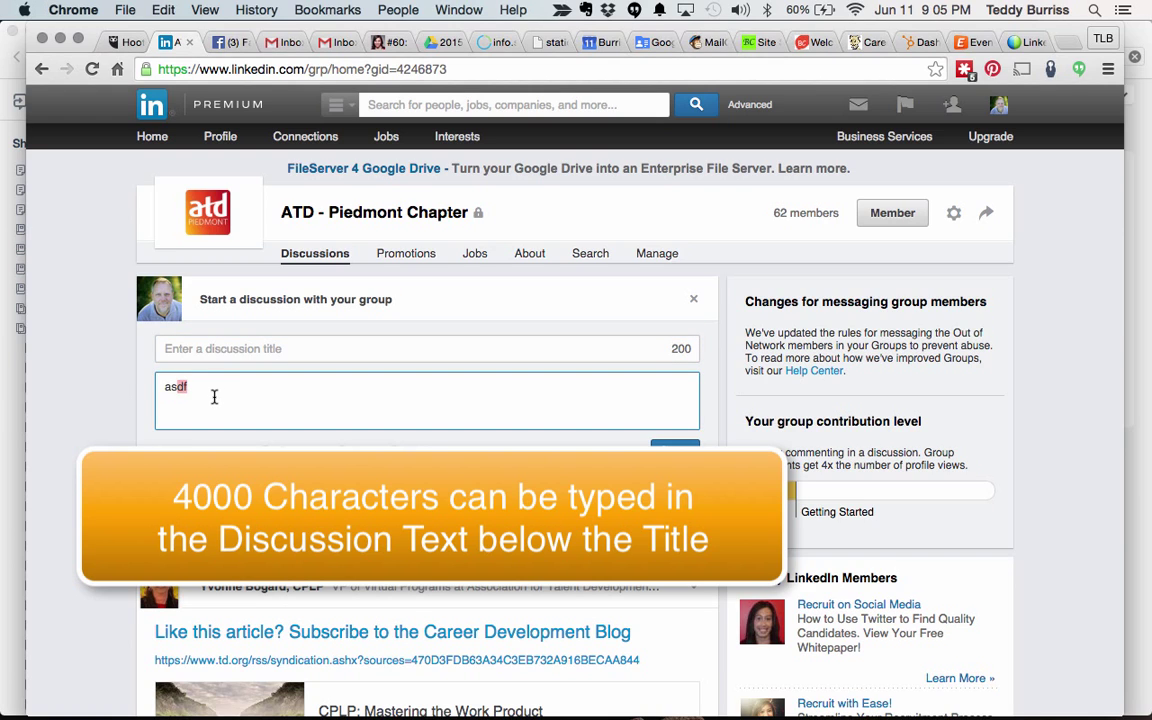
key("BackSpace")
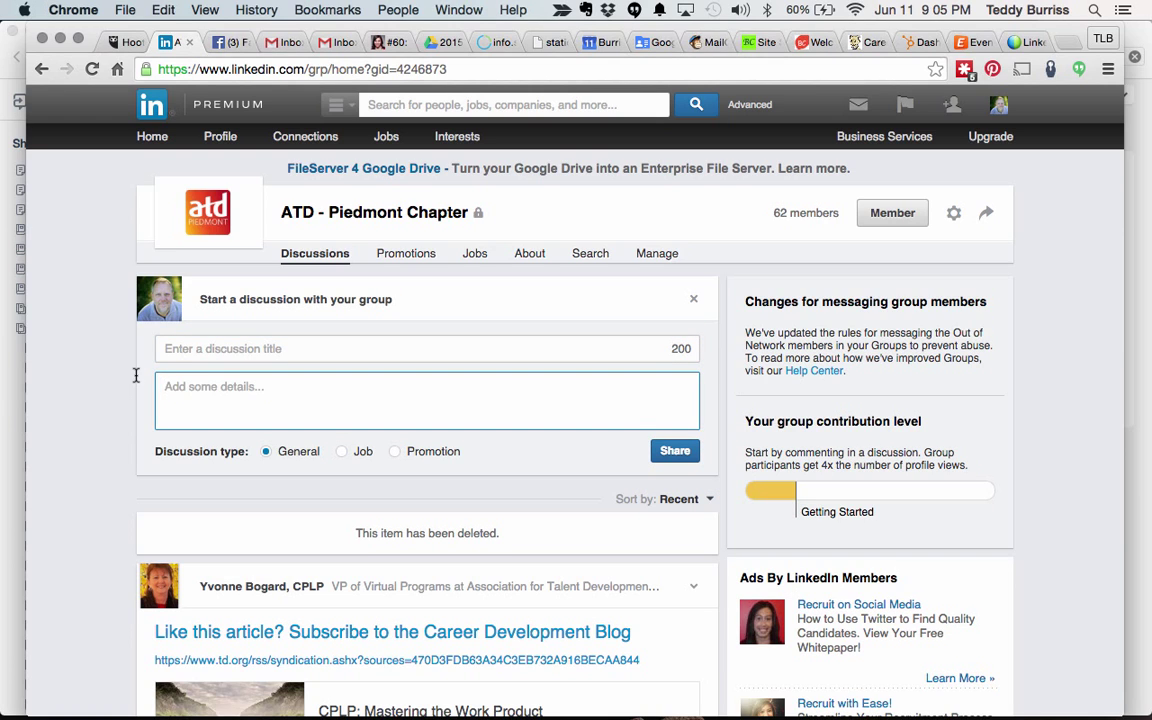
left_click(261, 352)
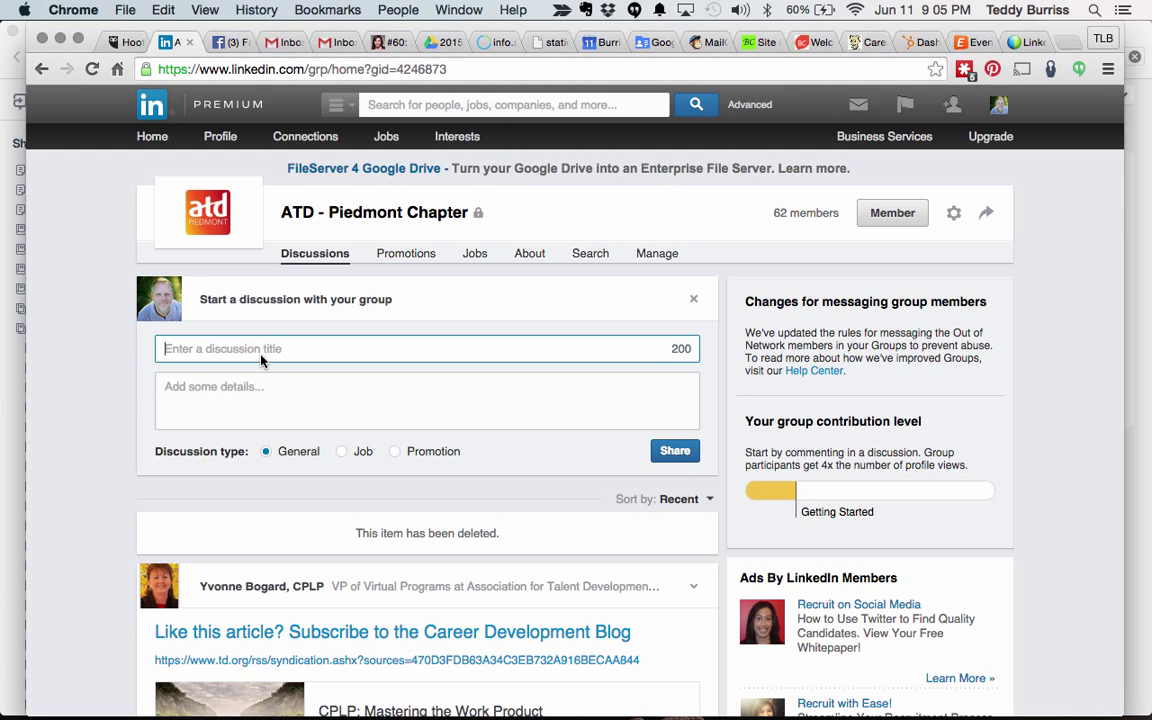
left_click(302, 256)
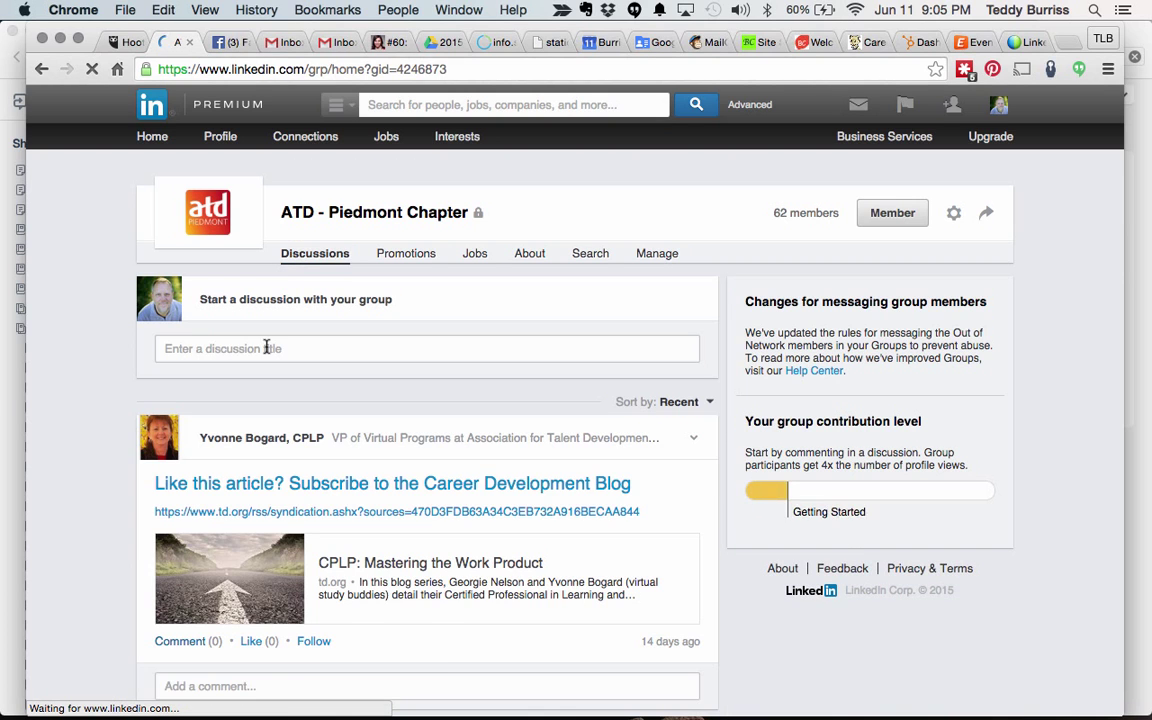
Step: Paste the resource link as the discussion title, then retitle it 'What do you think of these resources'
left_click(265, 348)
type("http://ncwiseman.com/career-transition-resources/")
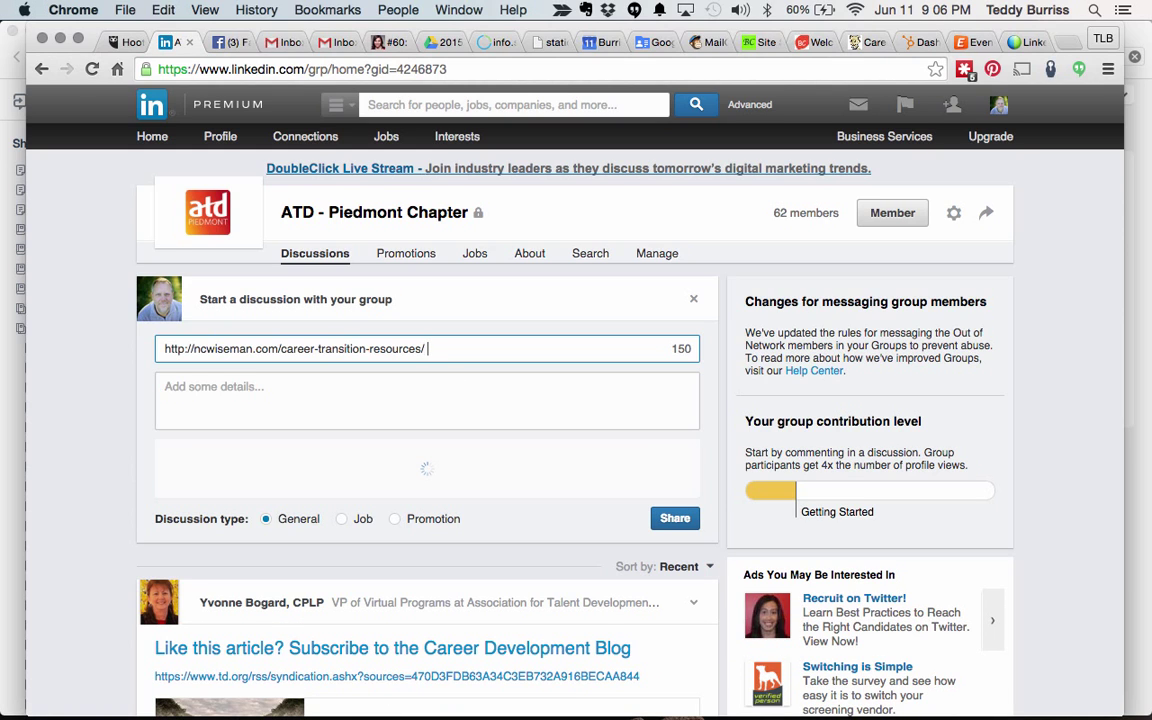
left_click(495, 393)
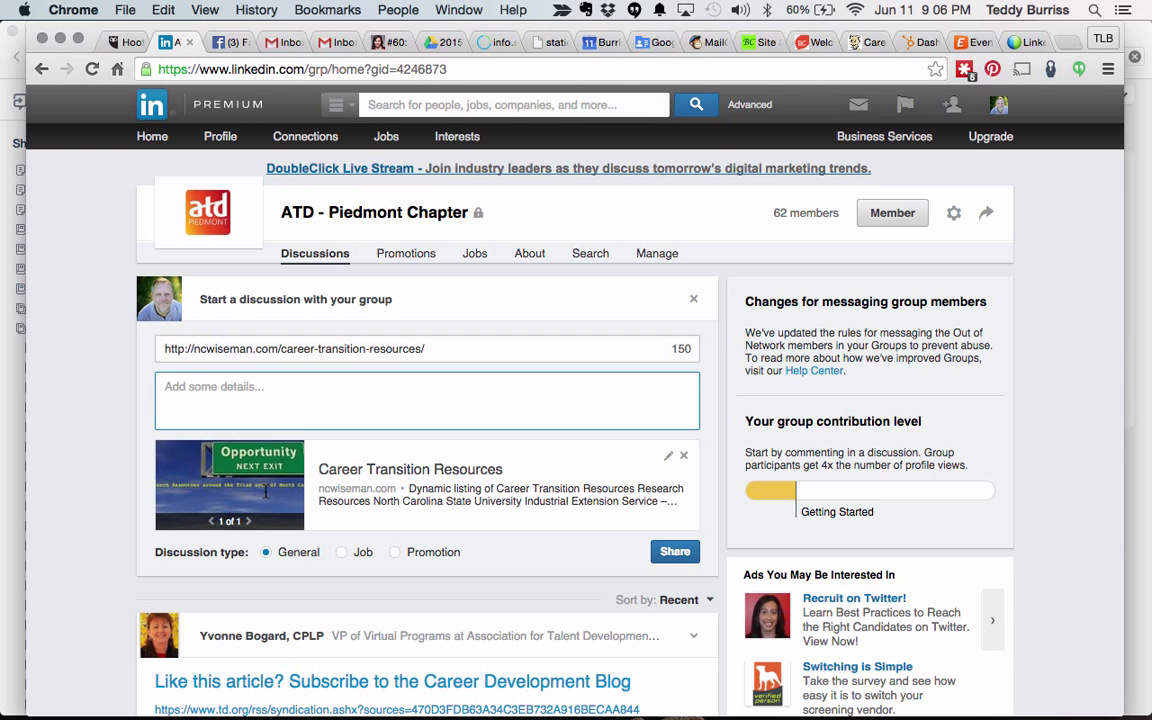
triple_click(440, 352)
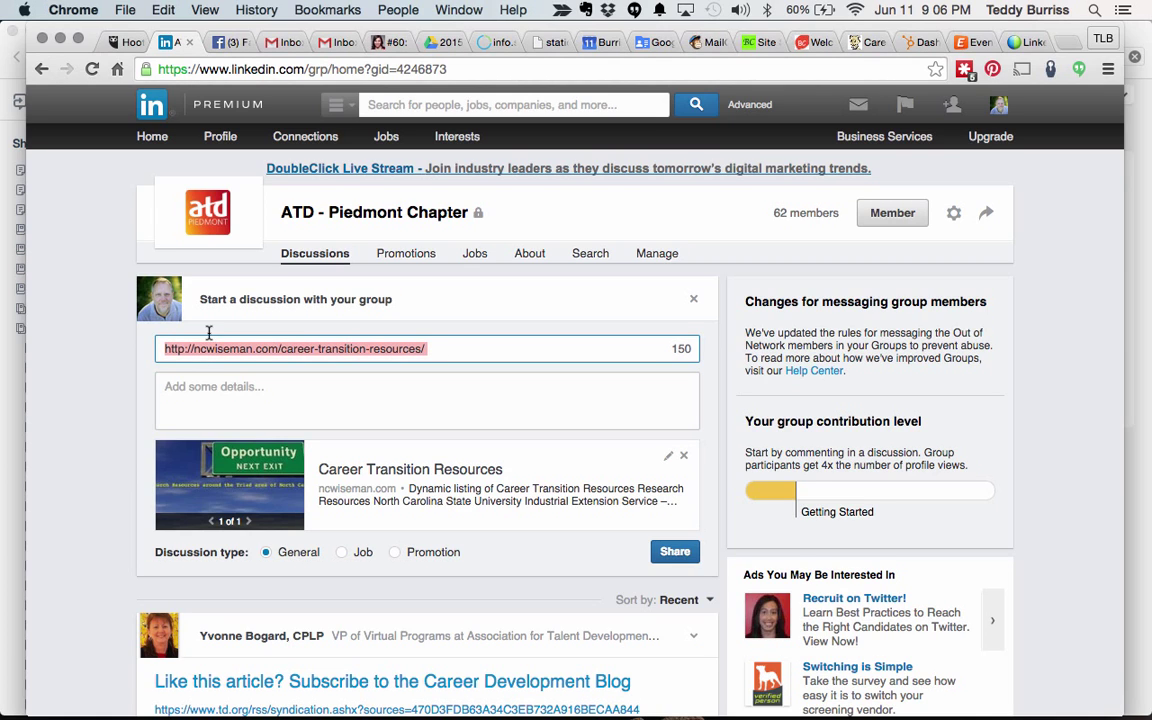
type("What do you thik")
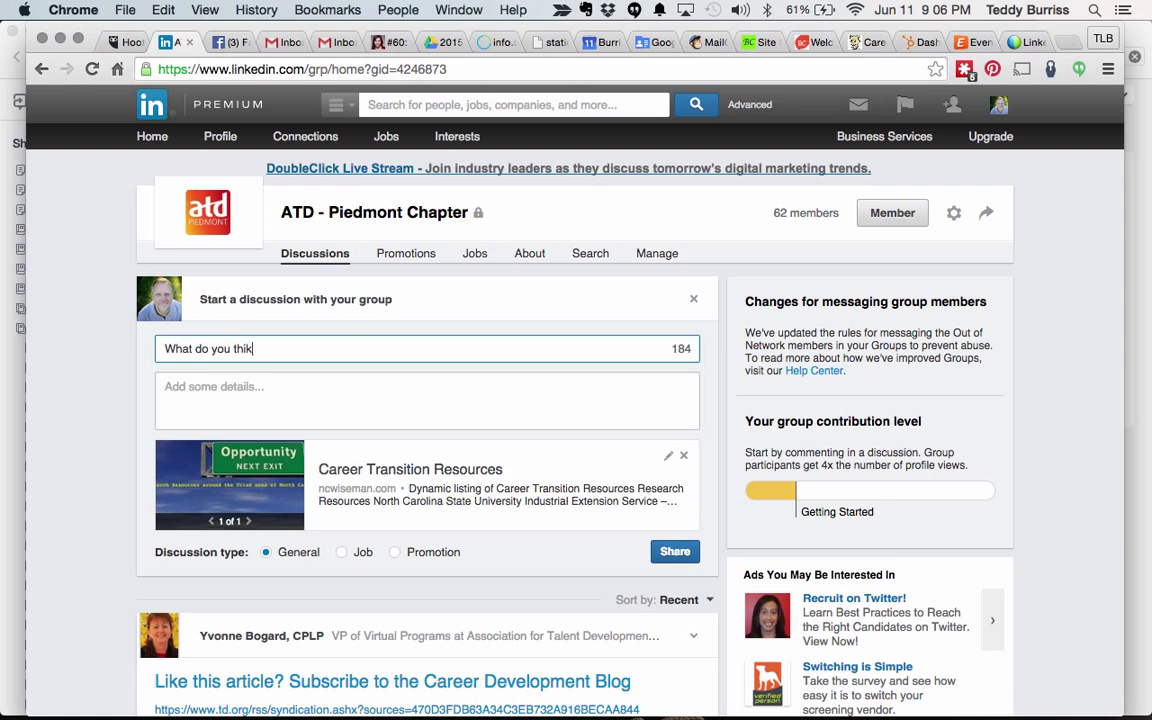
key("BackSpace")
type("nk of these")
type(" rosources")
Step: Enter 'MORE DETAILS' as the discussion details and remove the article preview
key("Tab")
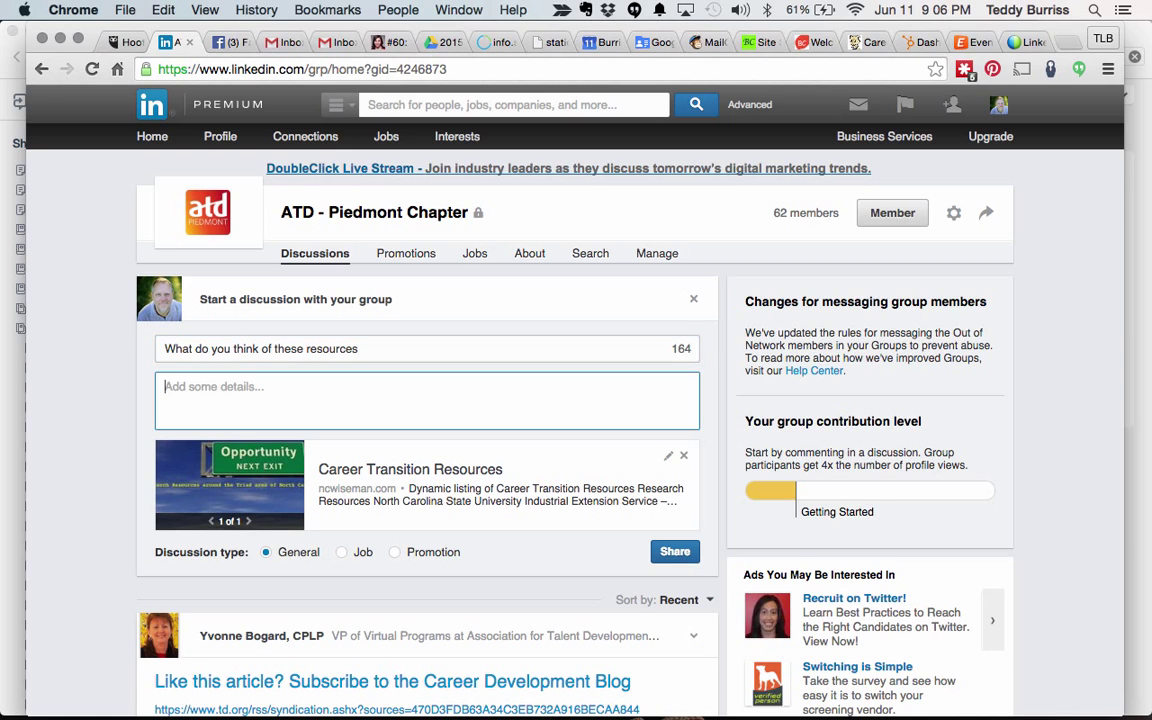
type("MORE DETAILS")
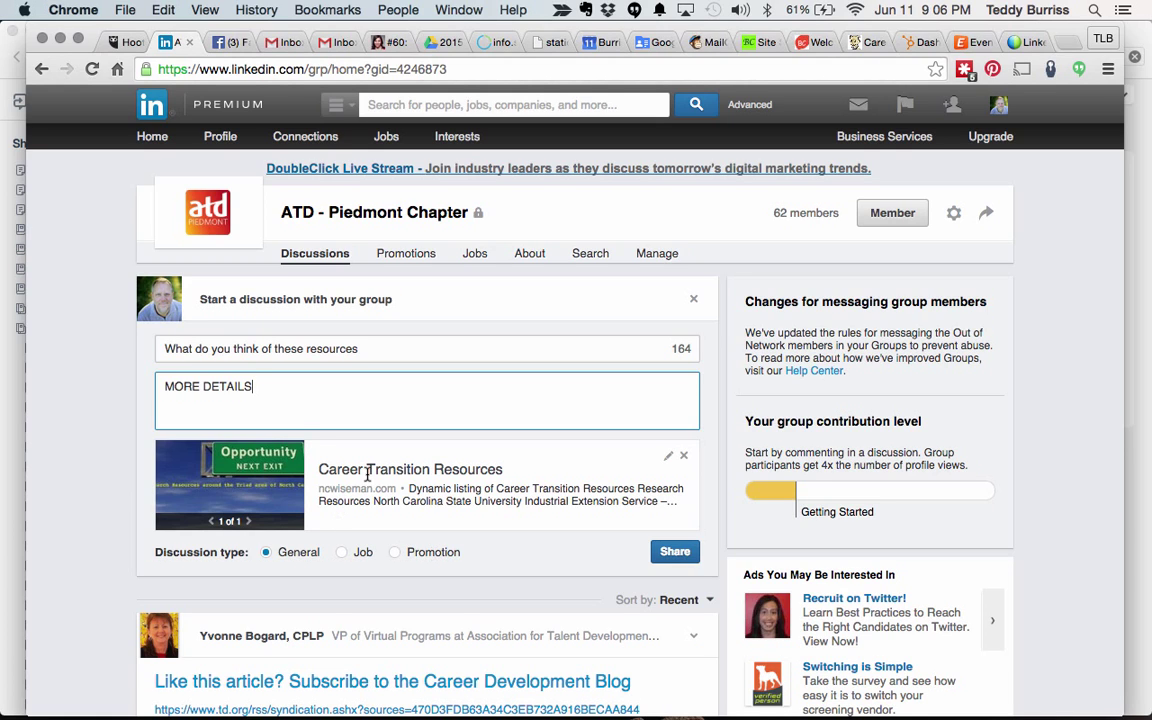
left_click_drag(153, 557, 458, 563)
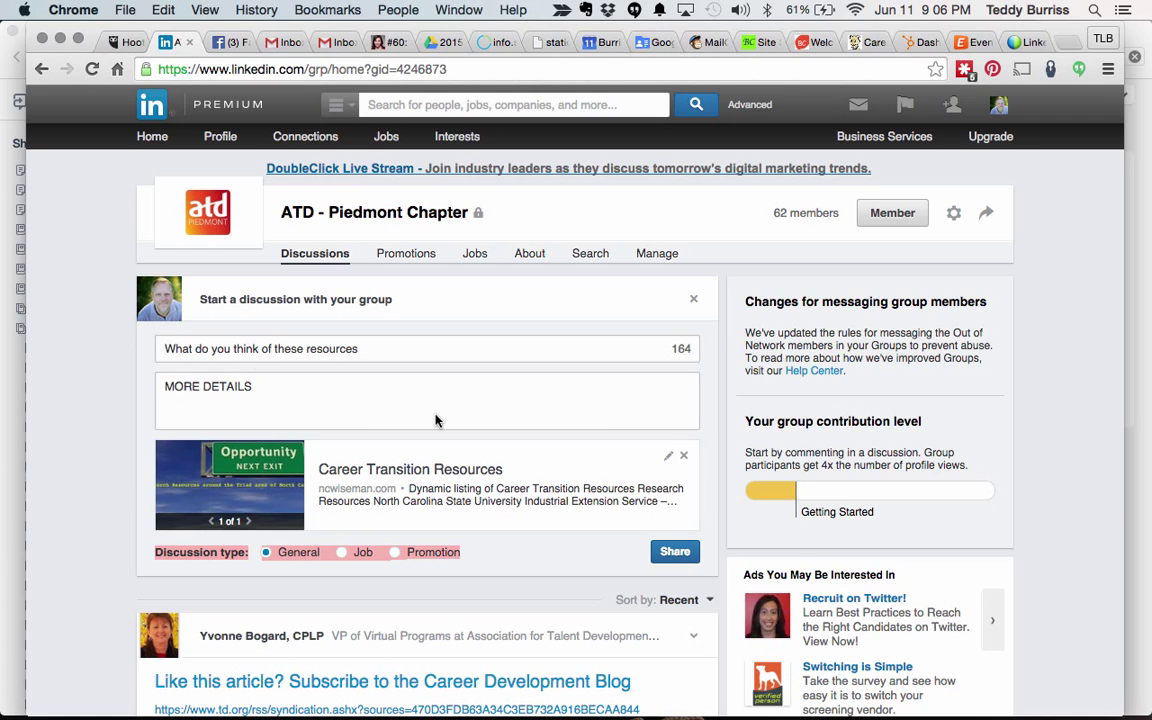
left_click(684, 456)
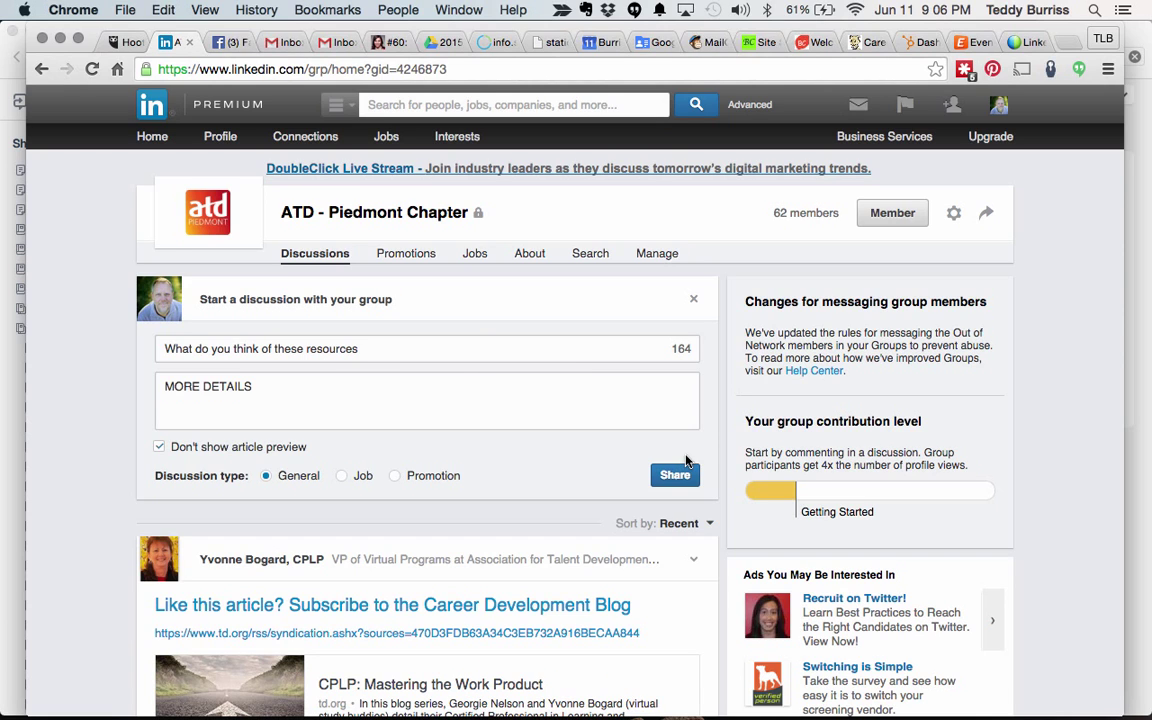
Step: Close the discussion composer and clear its title text
left_click(694, 300)
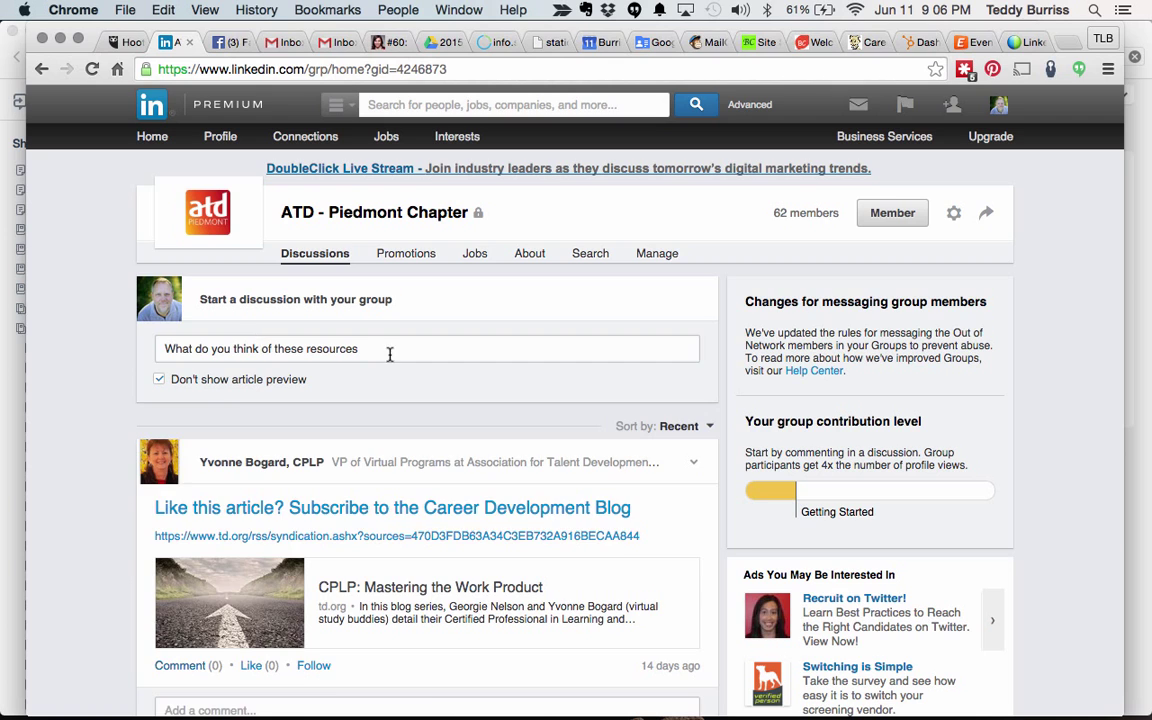
left_click_drag(388, 350, 46, 337)
key("BackSpace")
Step: Zoom the page out and scroll through the group page
key("super+minus")
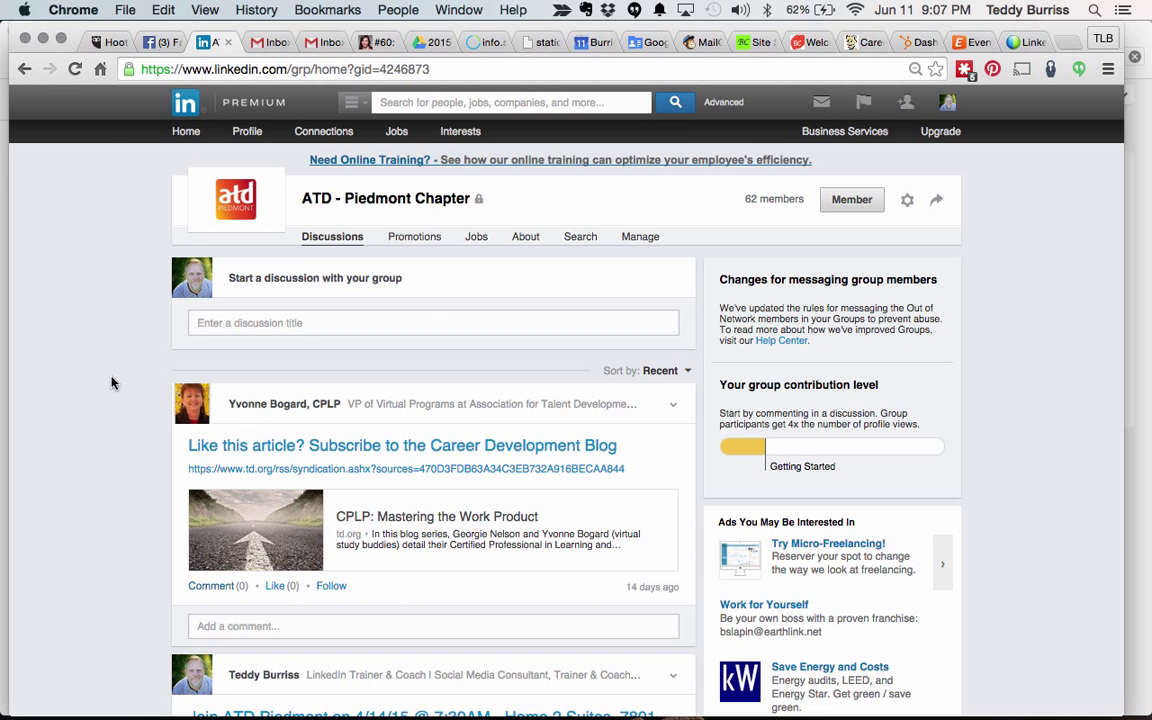
scroll(96, 470, "down", 2)
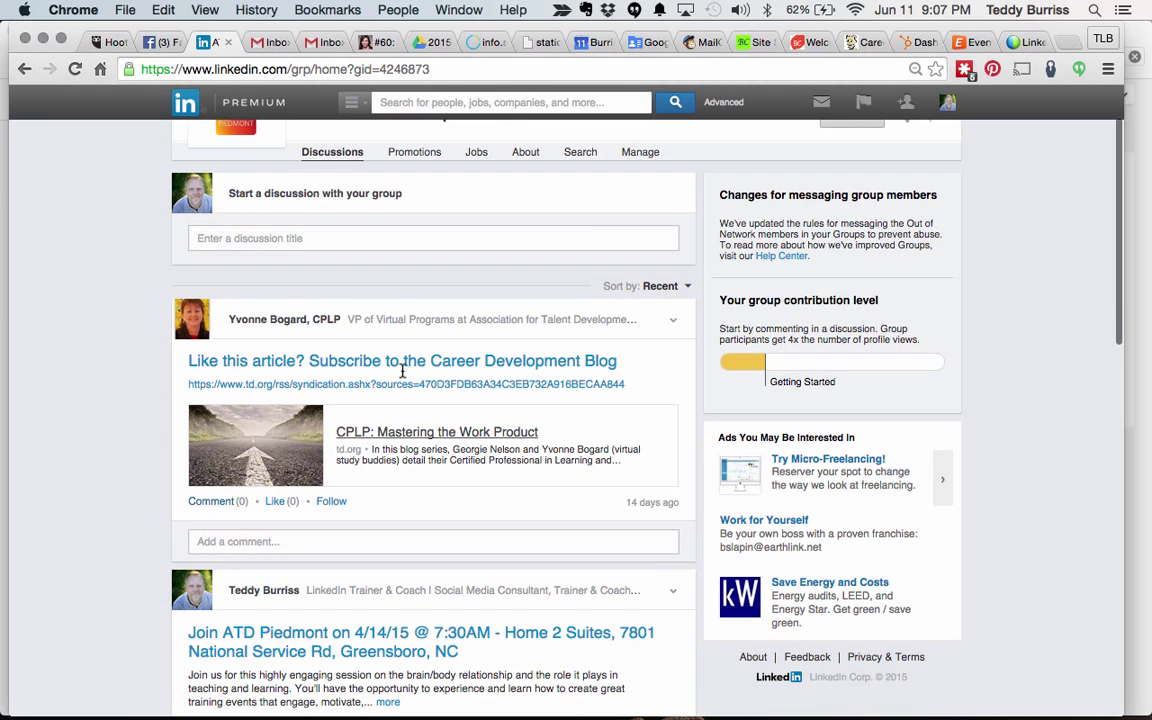
scroll(391, 347, "up", 3)
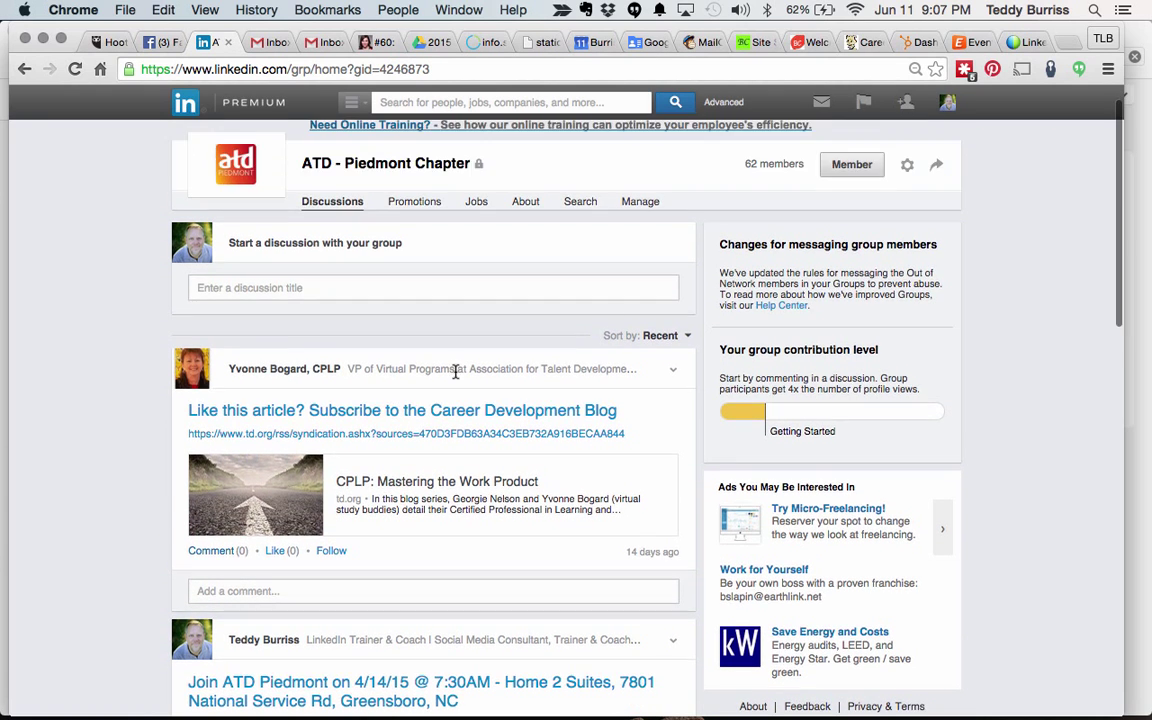
scroll(519, 490, "down", 10)
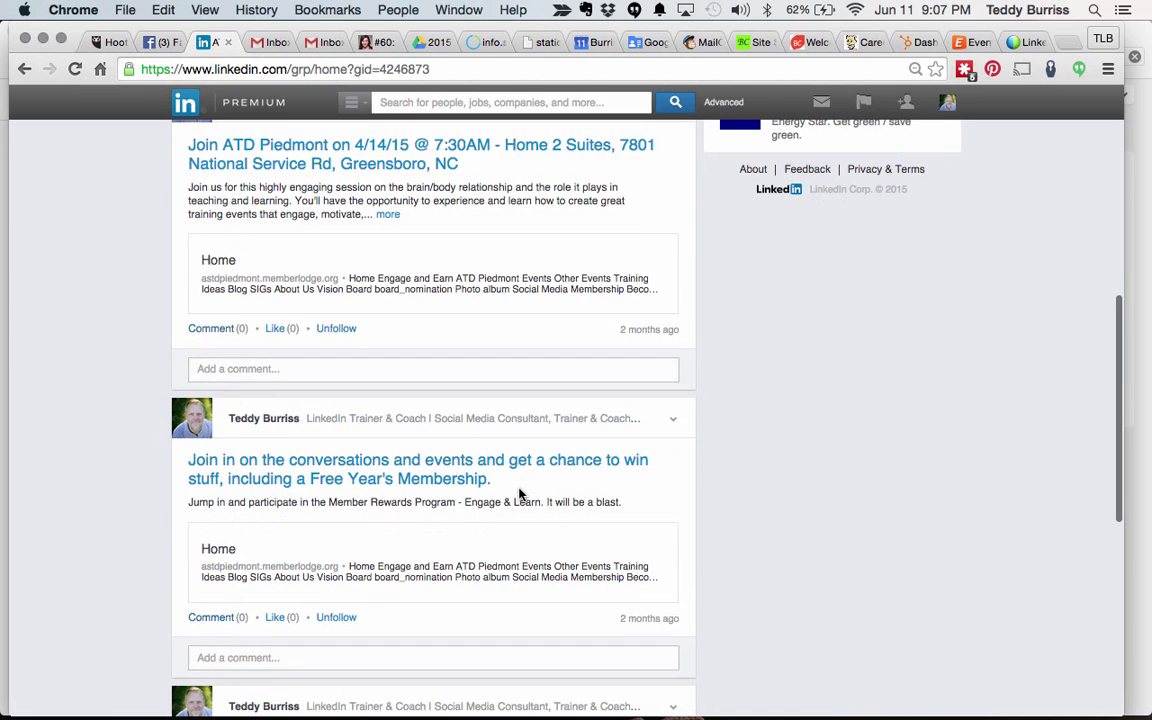
scroll(520, 495, "up", 6)
scroll(520, 492, "up", 5)
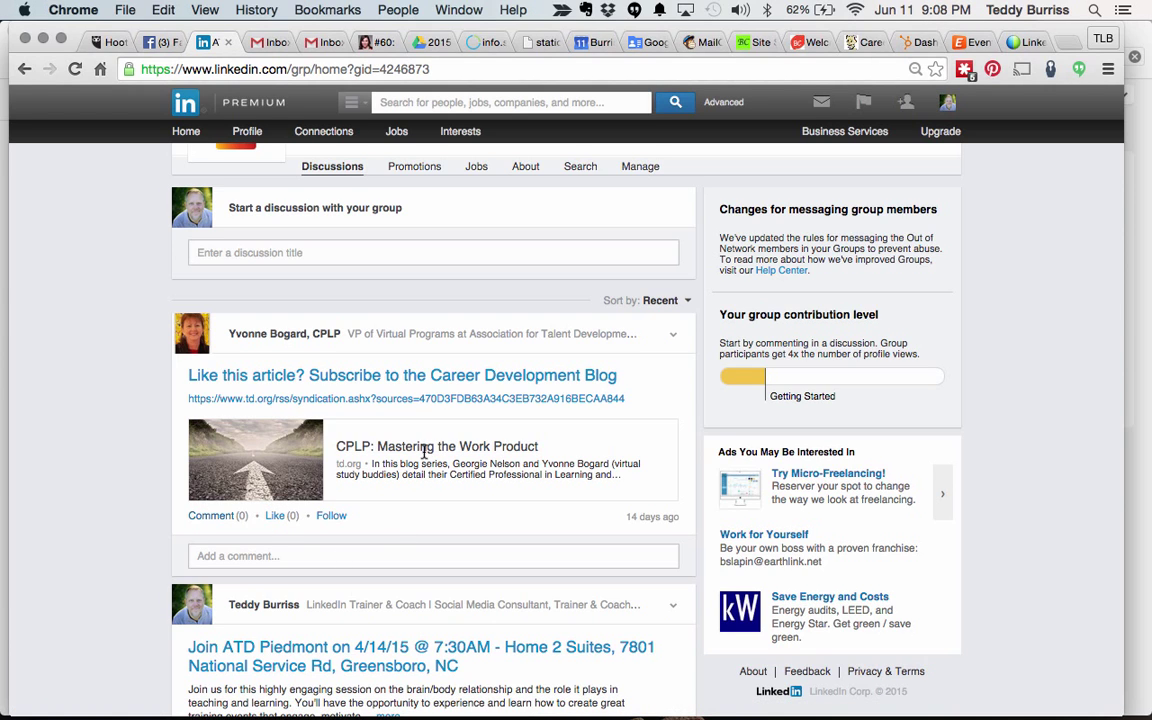
scroll(479, 506, "up", 1)
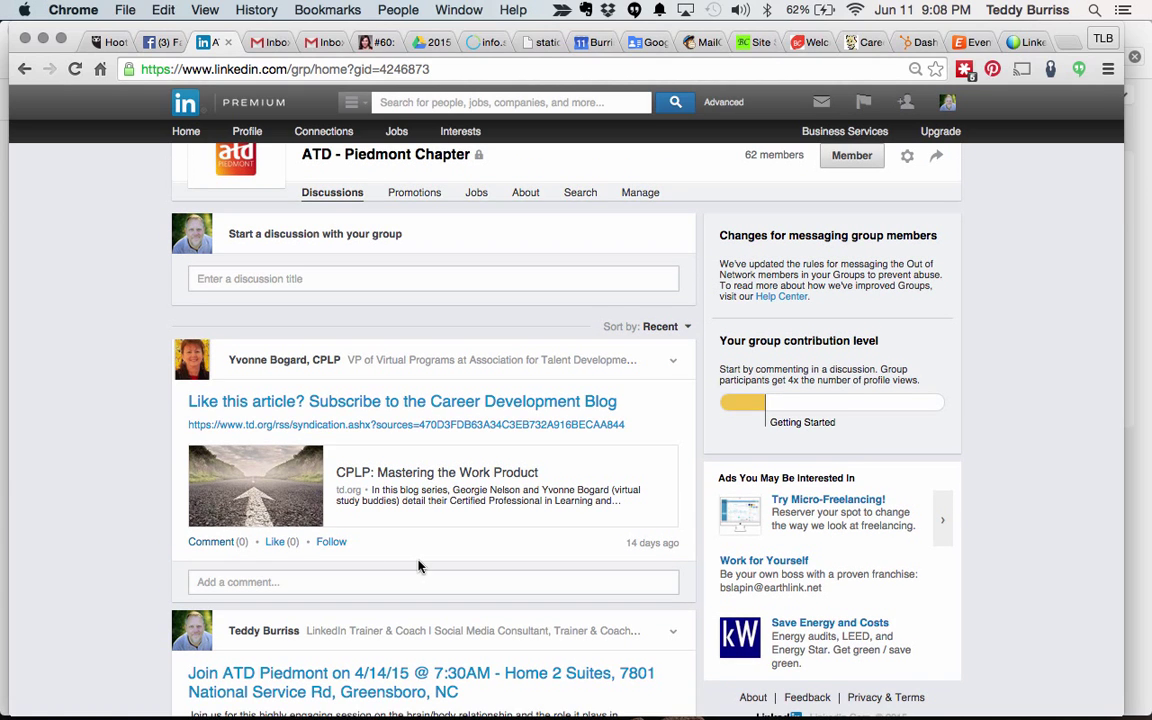
scroll(419, 566, "up", 2)
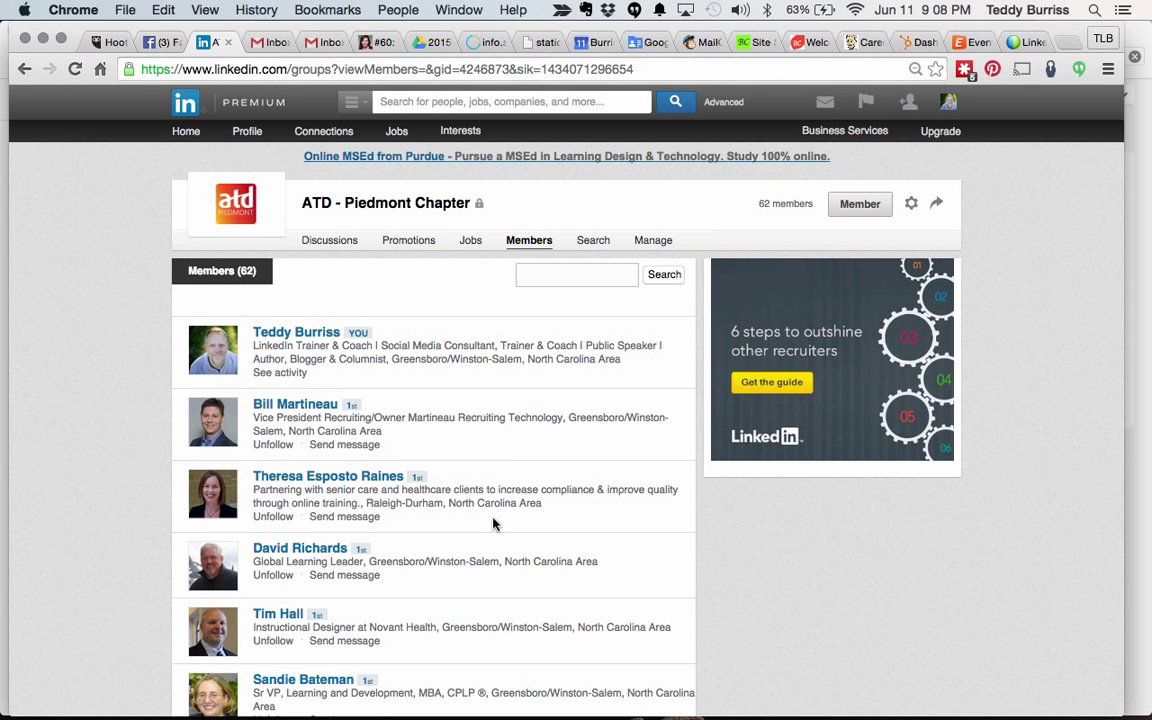
Step: Scroll the group's members list and jump to page 4, then page 2
scroll(494, 524, "down", 5)
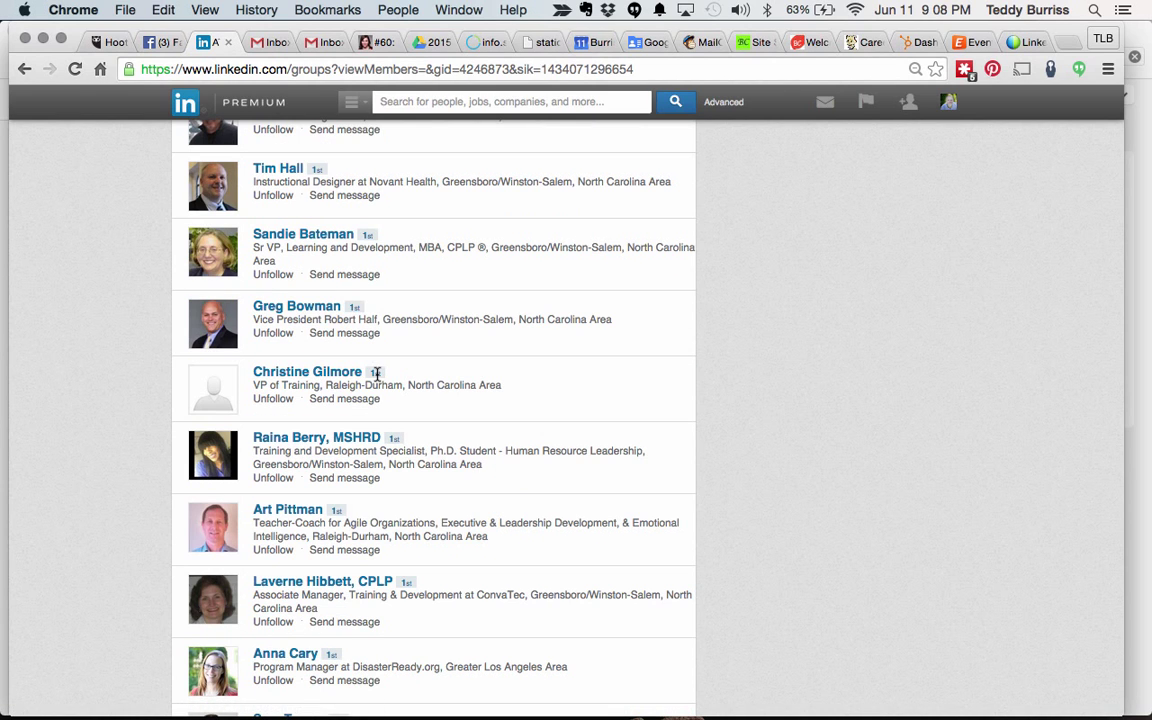
mouse_move(824, 108)
scroll(438, 452, "down", 1)
scroll(438, 452, "down", 10)
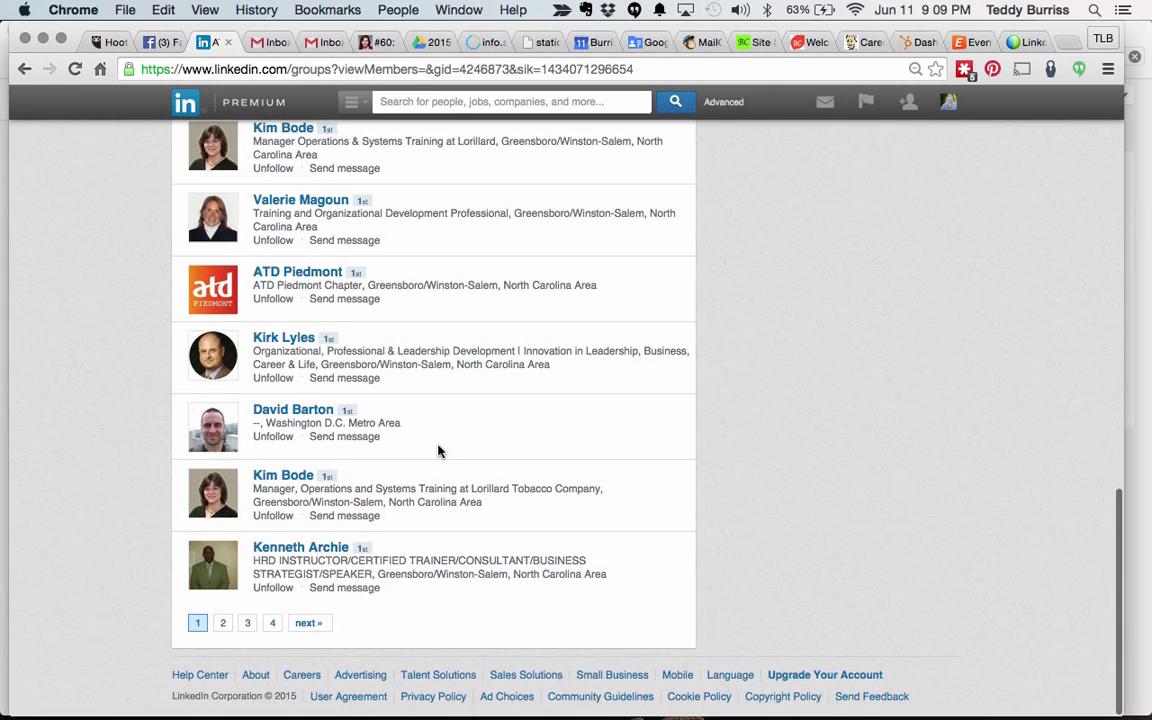
left_click(274, 623)
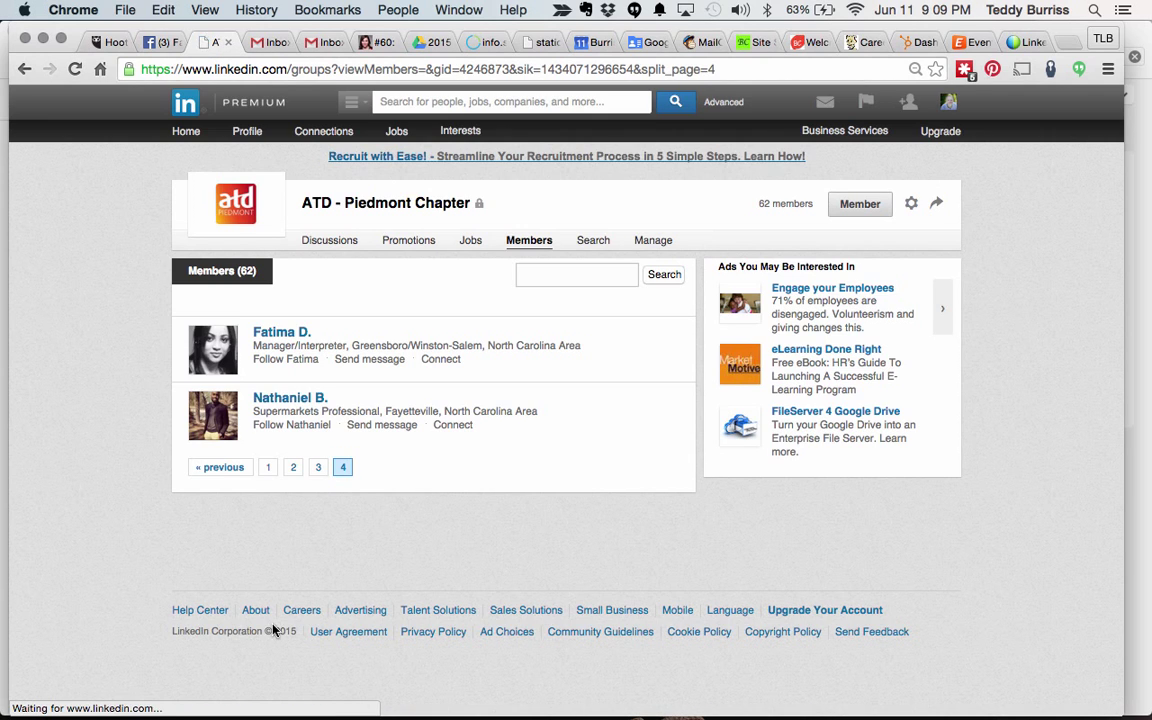
left_click(293, 467)
Step: Scroll through members page 2, then switch to the group's Discussions tab
scroll(465, 485, "down", 5)
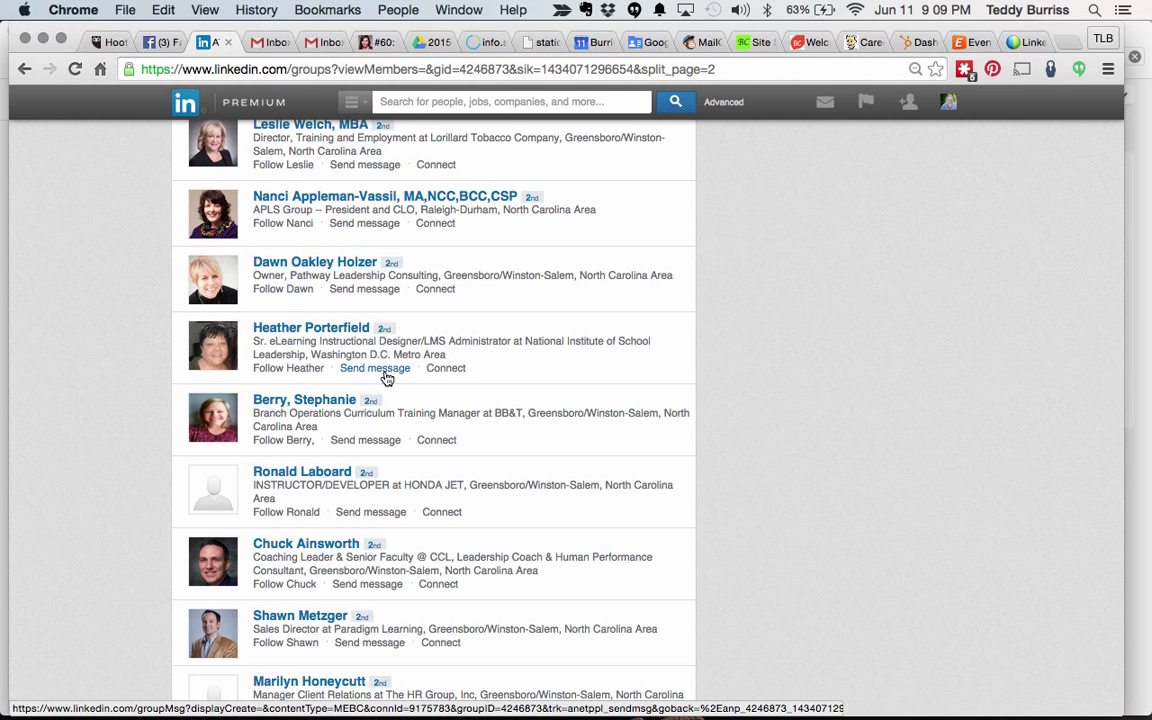
scroll(376, 374, "up", 5)
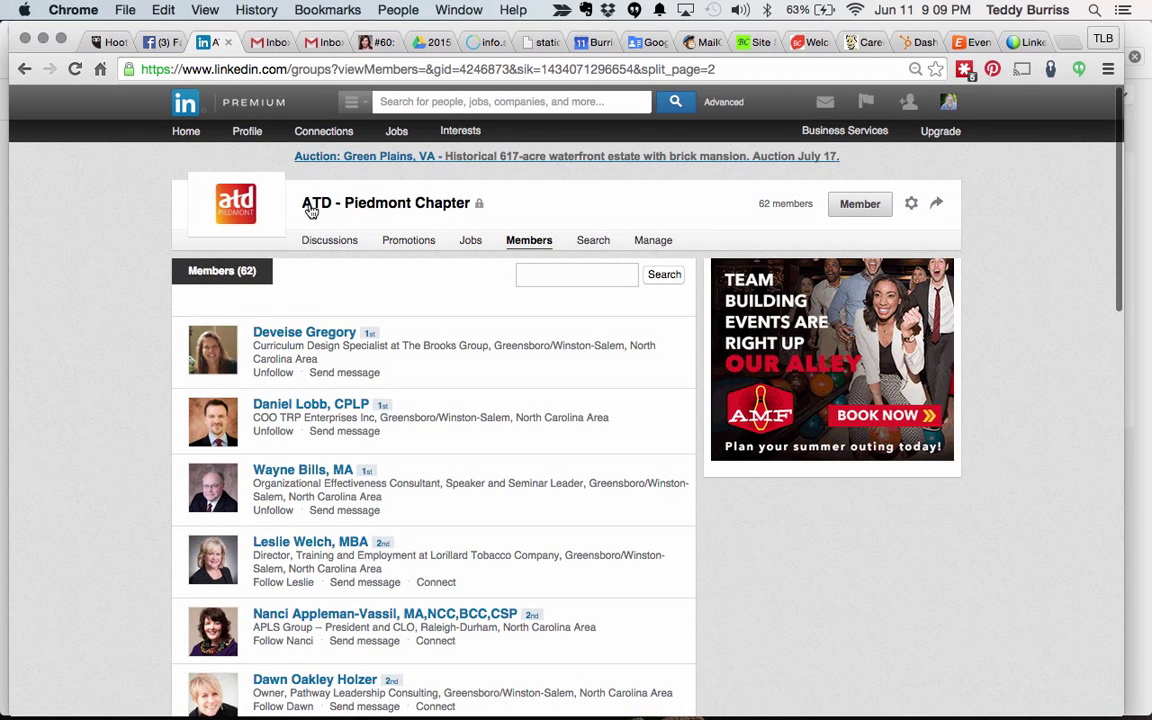
scroll(370, 405, "up", 1)
scroll(390, 430, "down", 5)
scroll(412, 452, "down", 2)
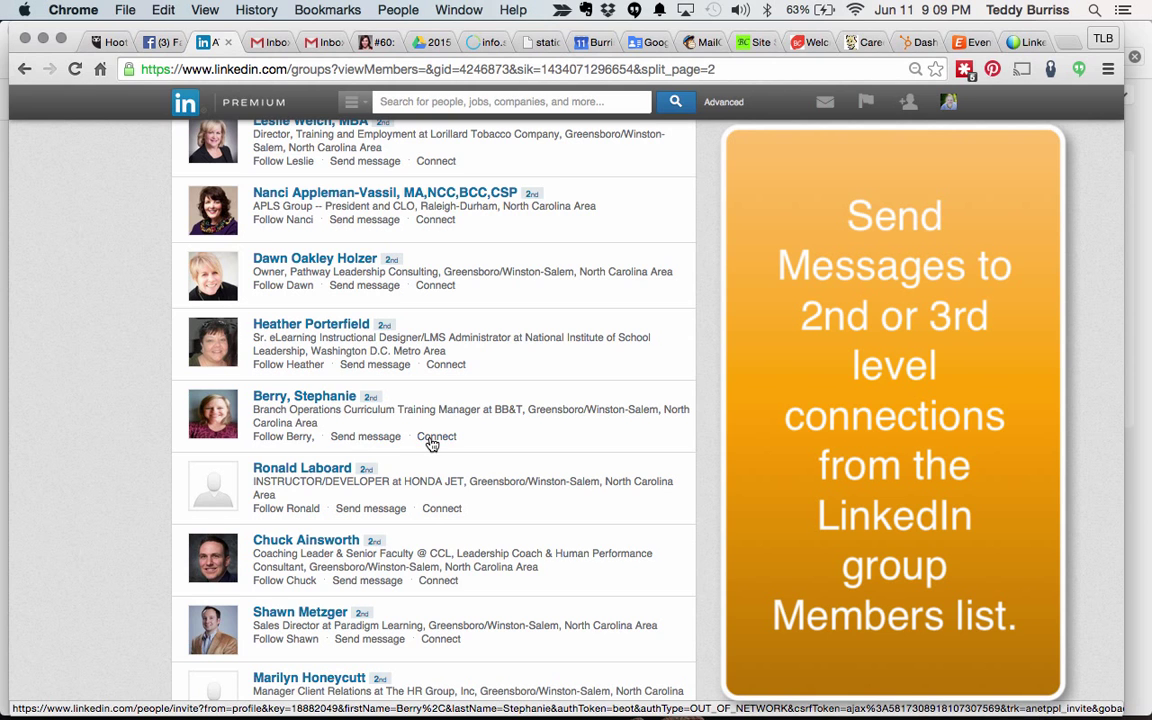
scroll(472, 408, "up", 1)
scroll(472, 408, "up", 5)
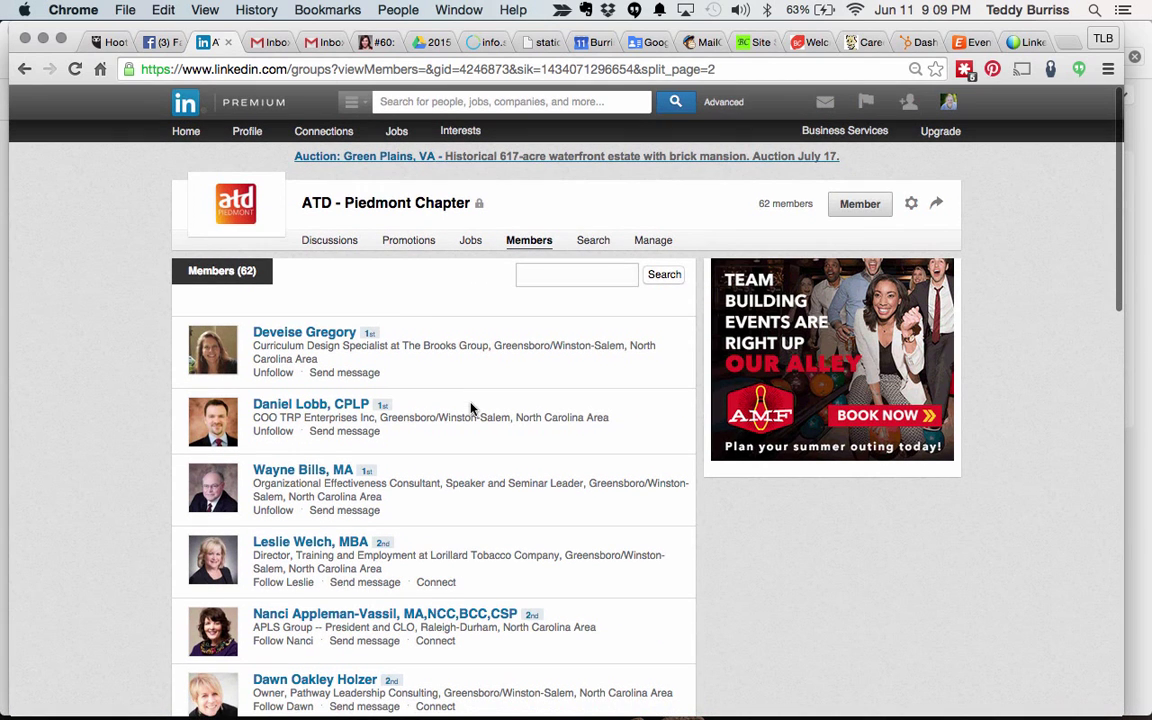
left_click(337, 242)
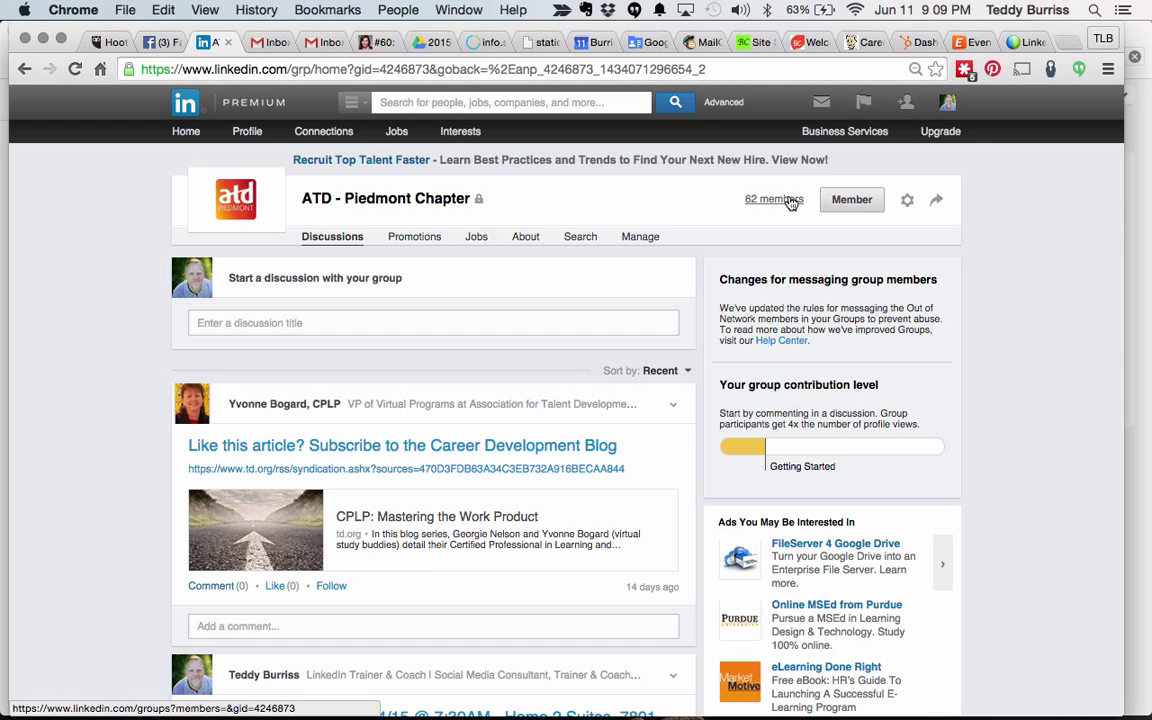
Step: Show the Companies Following tab listing all 128 followed companies
mouse_move(460, 128)
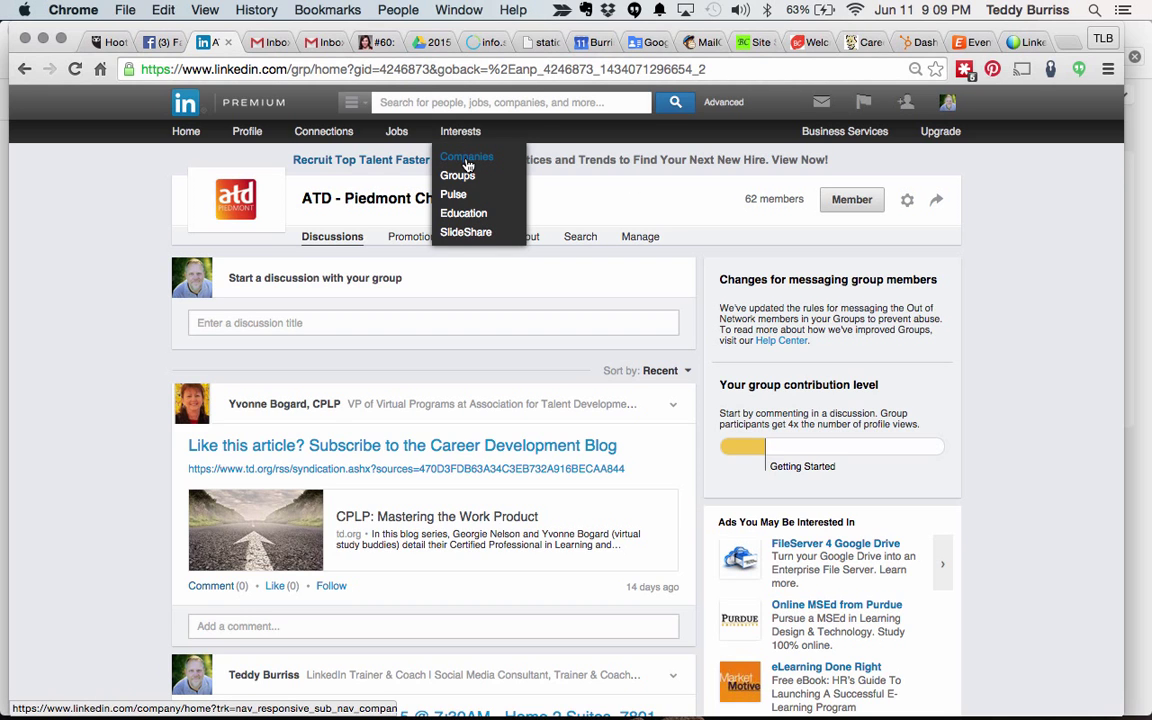
left_click(467, 163)
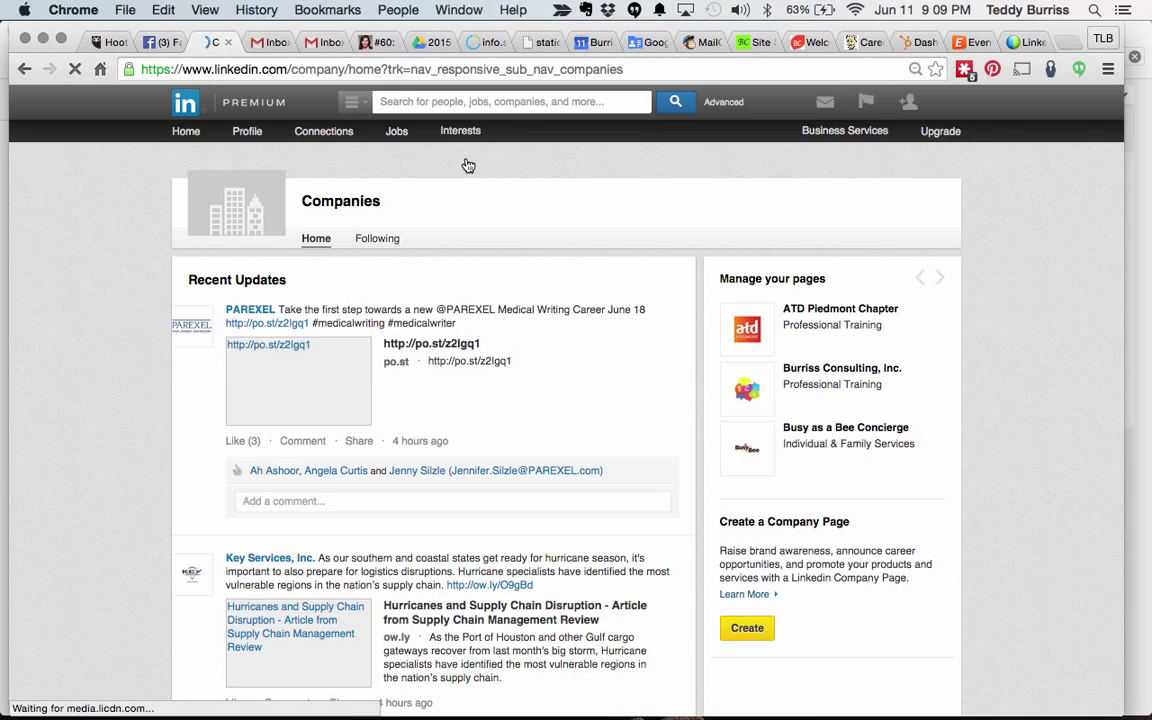
left_click(388, 240)
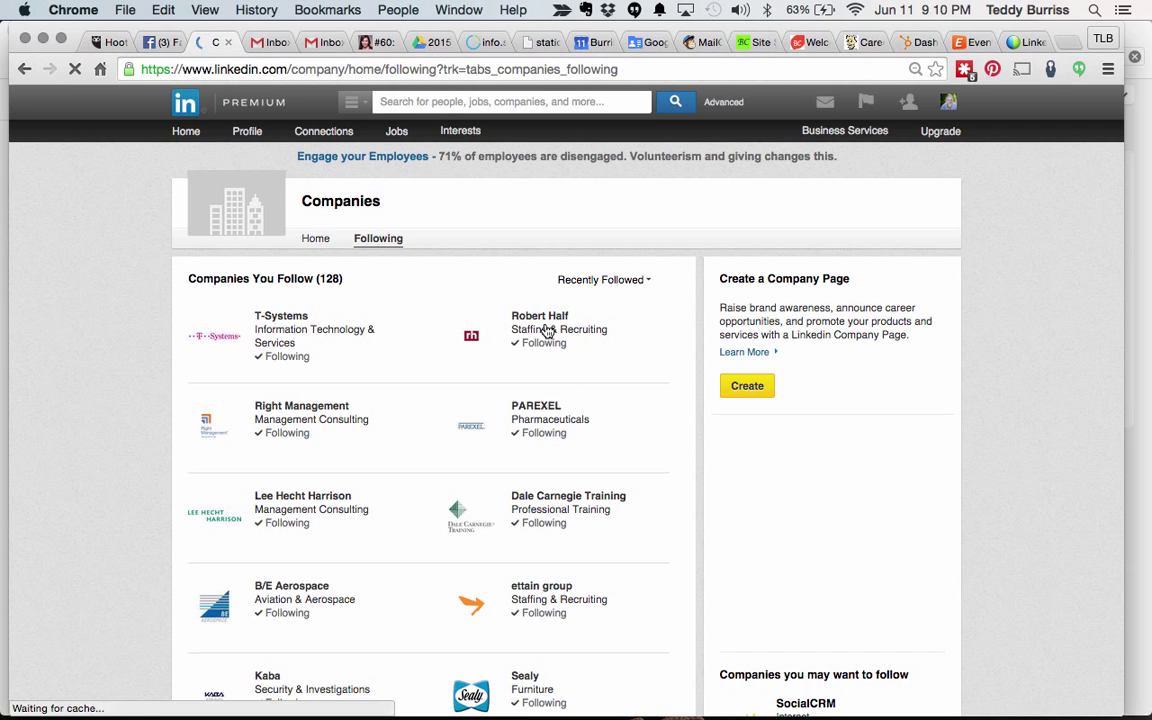
Step: Browse the Dale Carnegie Training company page's updates, then go back to the home feed
left_click(566, 500)
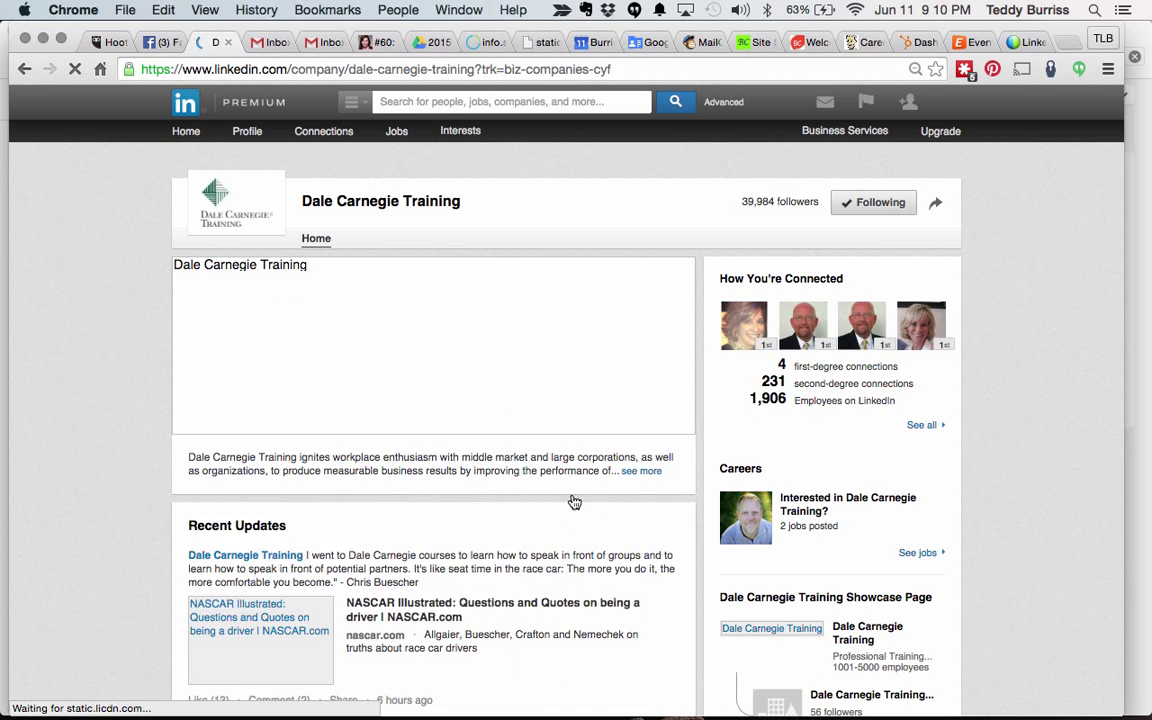
scroll(574, 502, "down", 5)
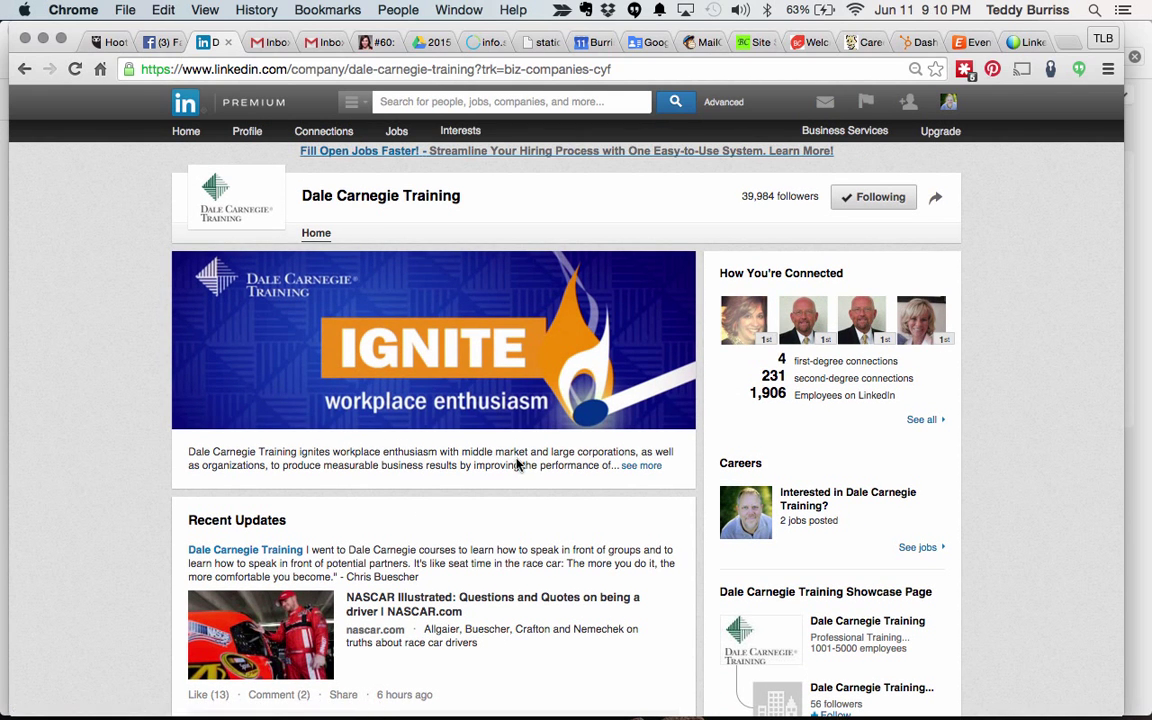
scroll(82, 571, "down", 5)
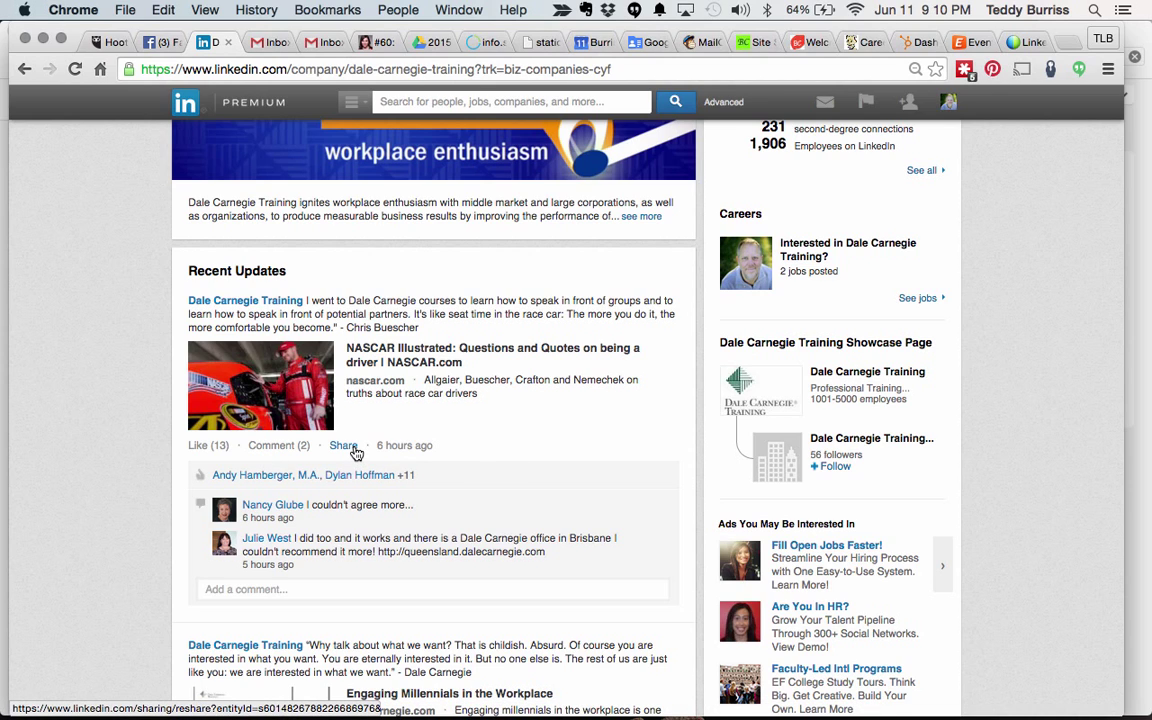
scroll(355, 453, "down", 5)
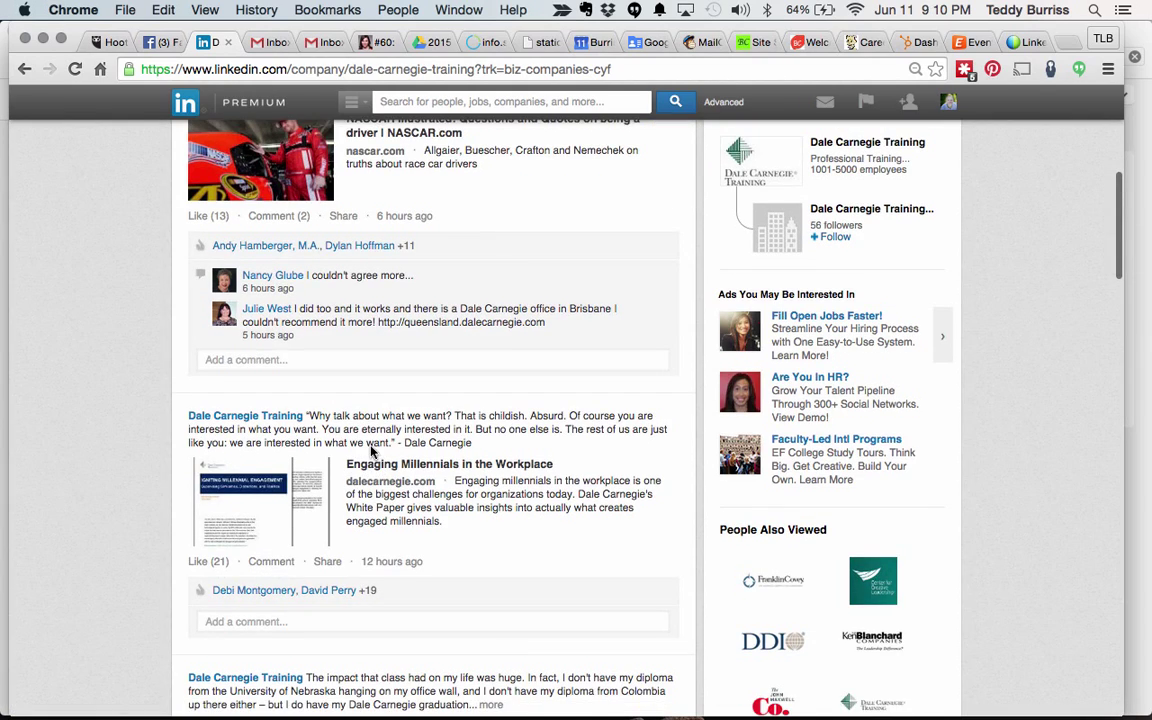
scroll(445, 520, "down", 2)
scroll(445, 520, "up", 10)
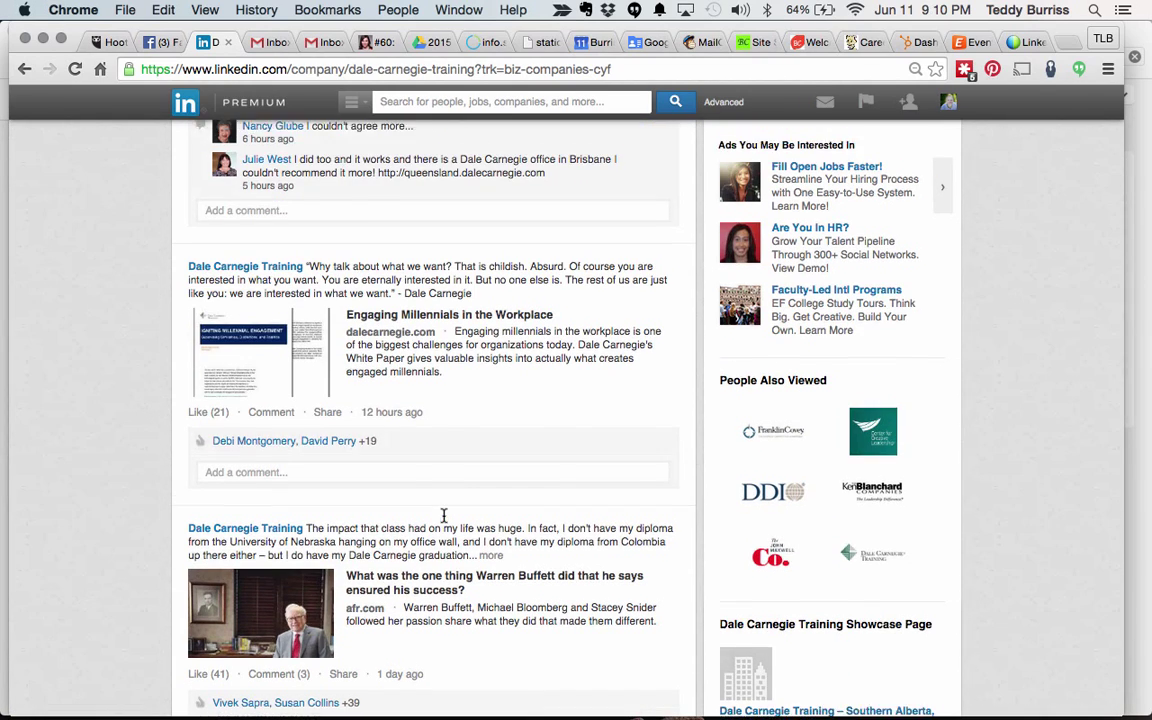
scroll(445, 520, "down", 1)
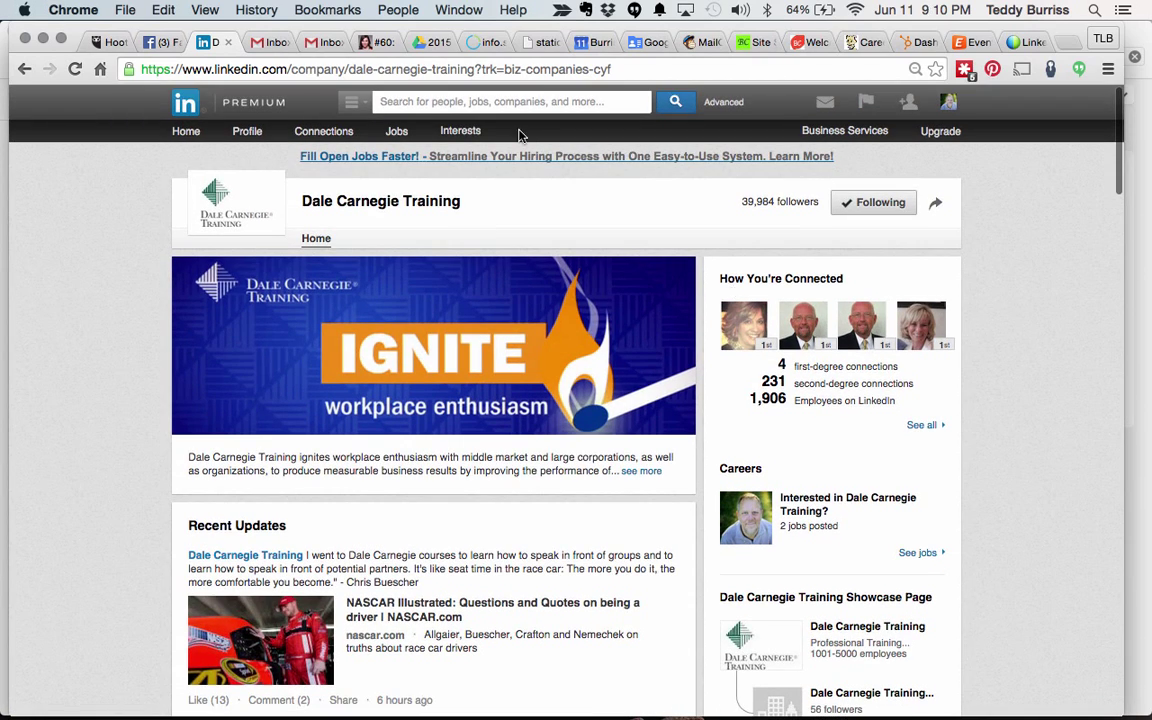
left_click(184, 110)
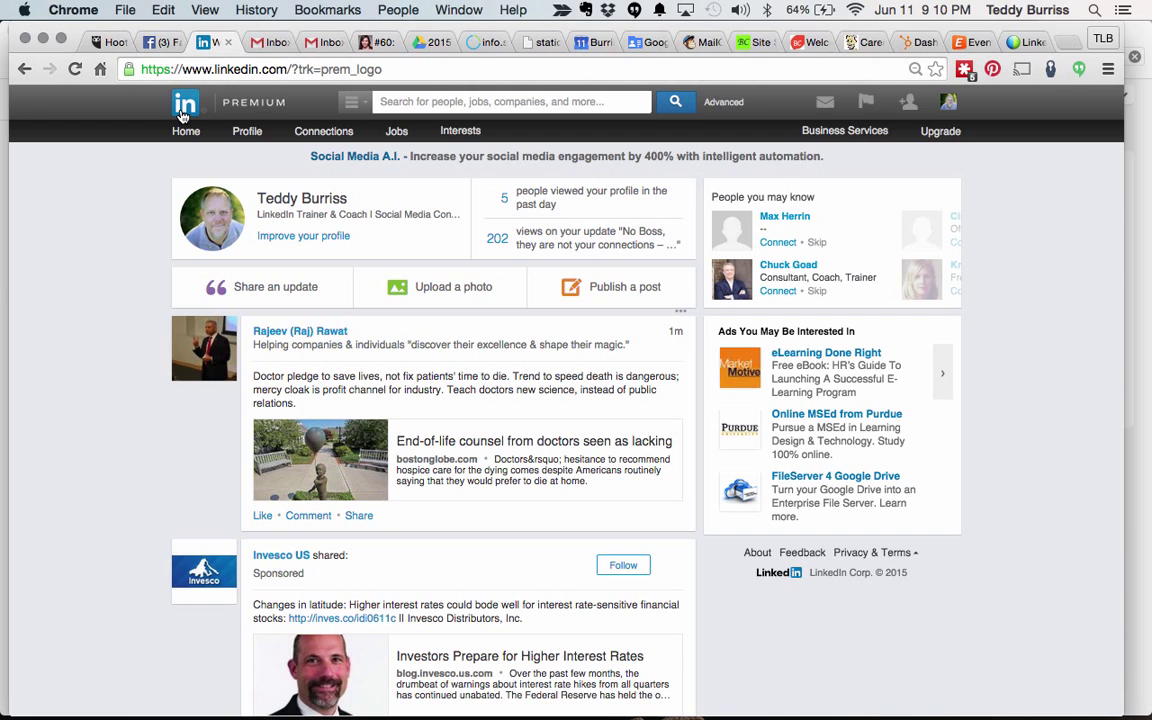
Step: Start an update saying 'I had great time today with my friends at' and tag Goodwill Industries of Northwest NC
left_click(293, 290)
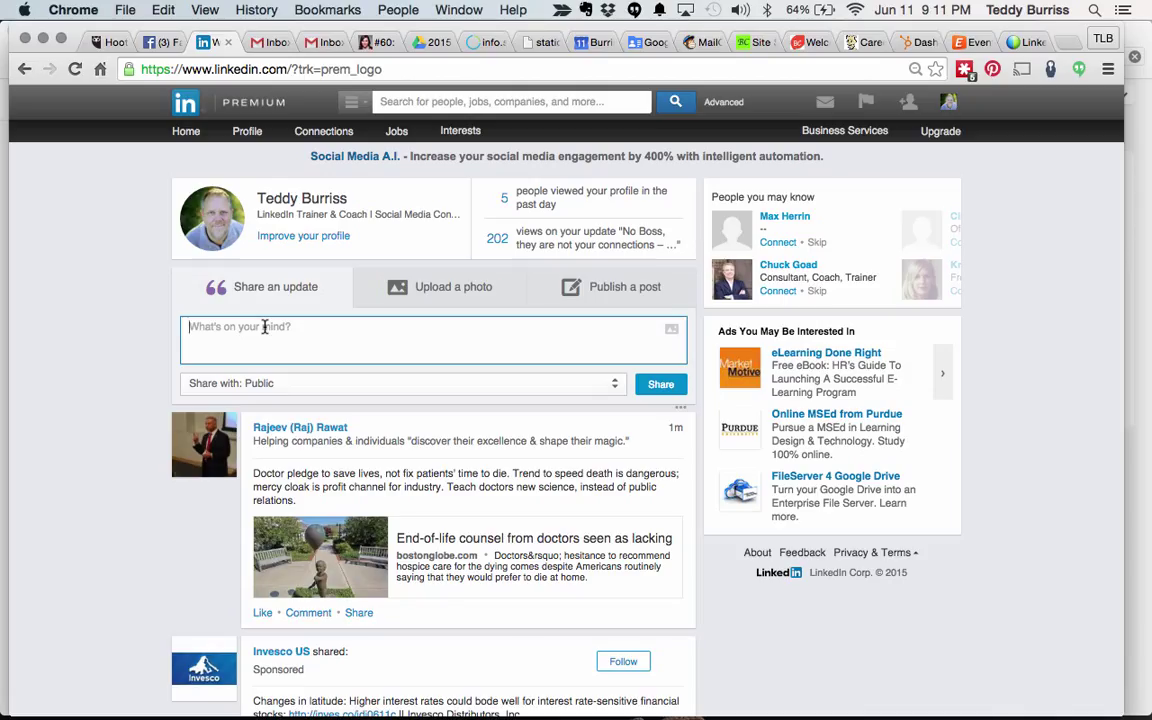
type("I")
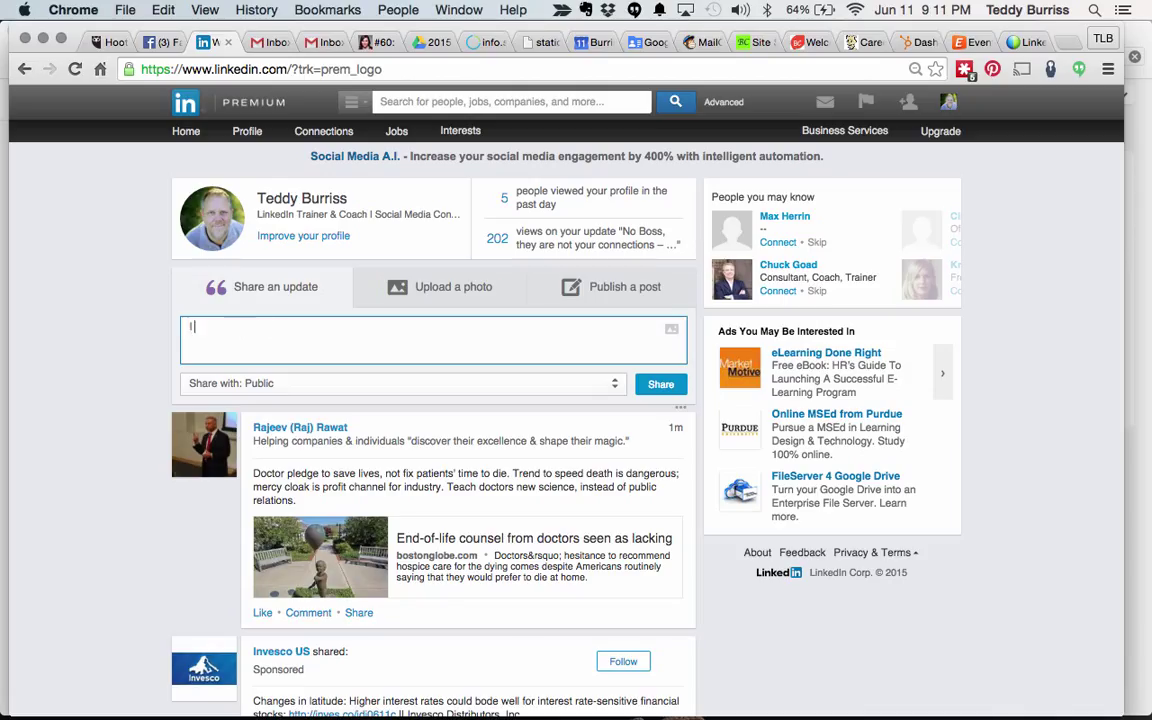
type(" had great time toda")
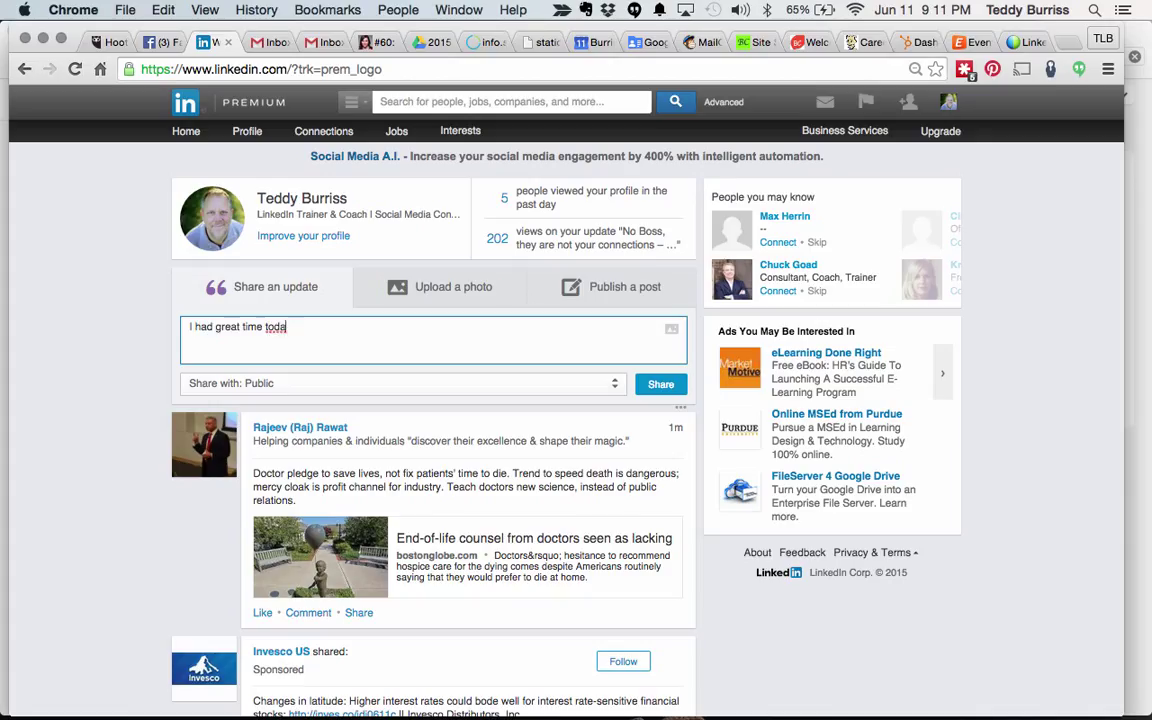
type("y with my fire")
type("nds at @Goodwill North")
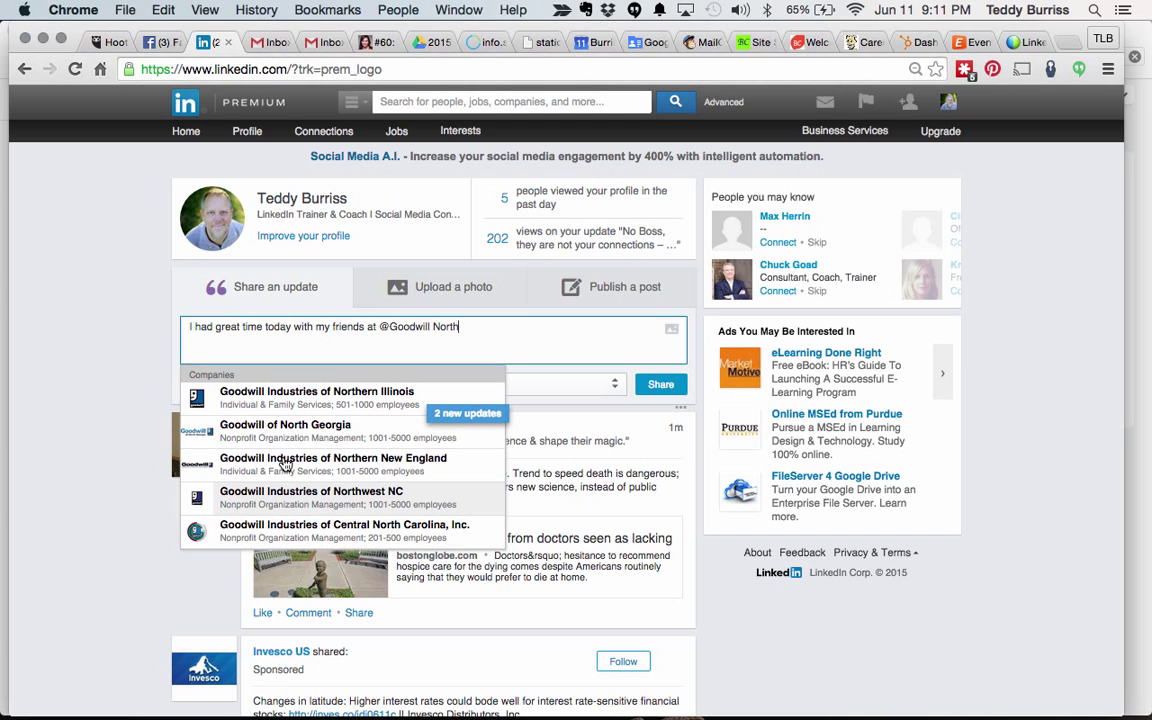
left_click(361, 497)
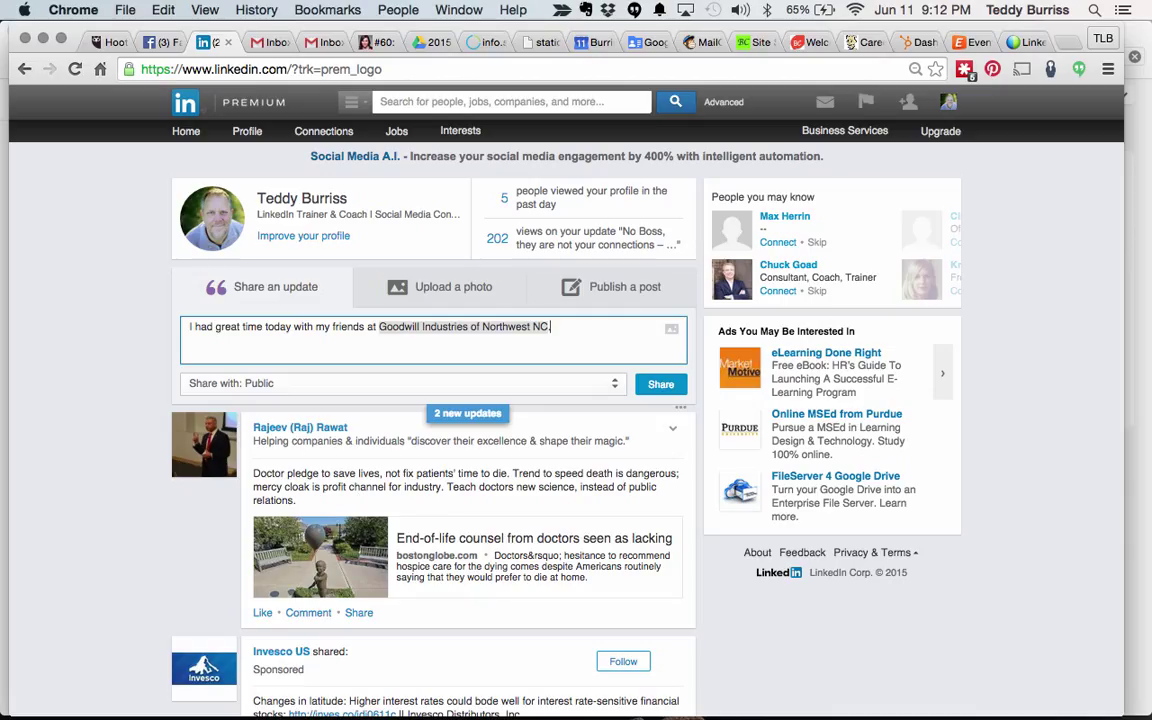
key("BackSpace")
Step: Add 'Good to see' tagging two connections by first name, then name a third friend
type(". Good to see @")
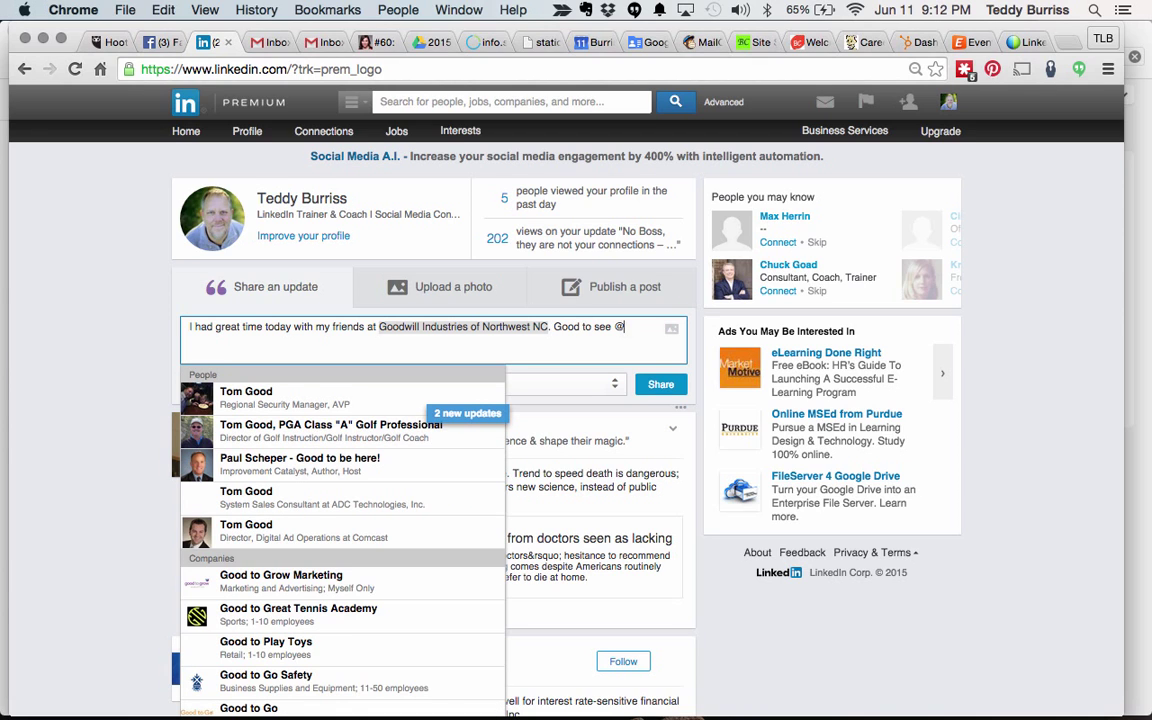
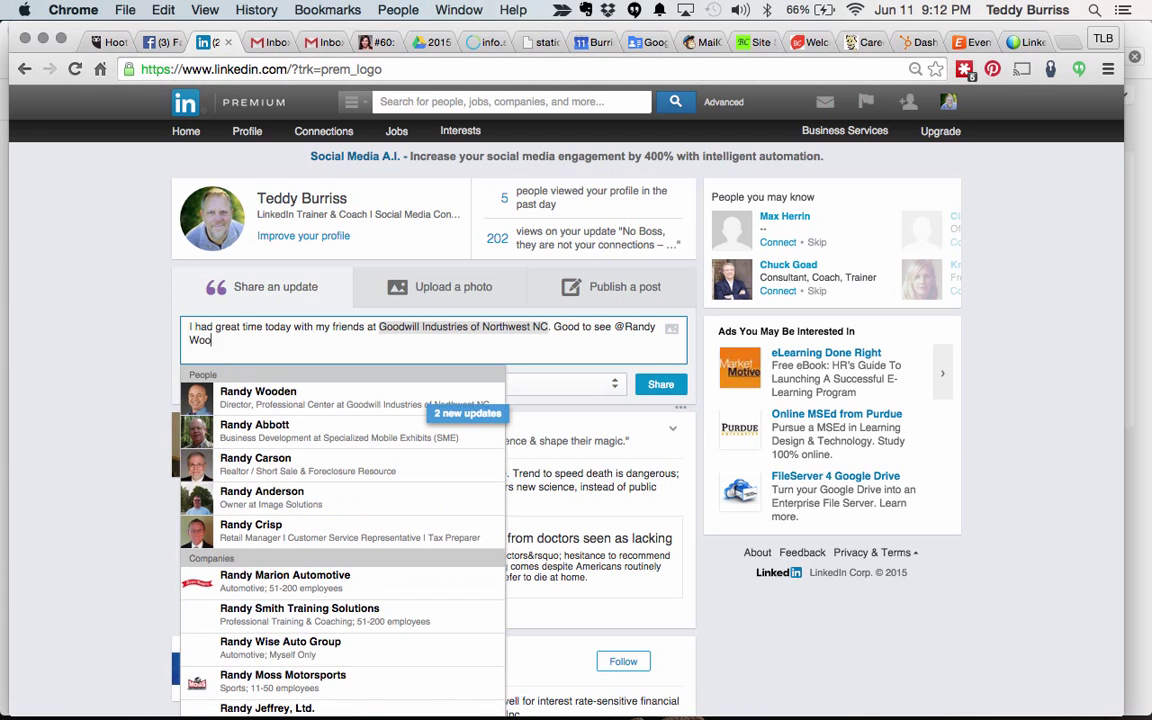
left_click(290, 391)
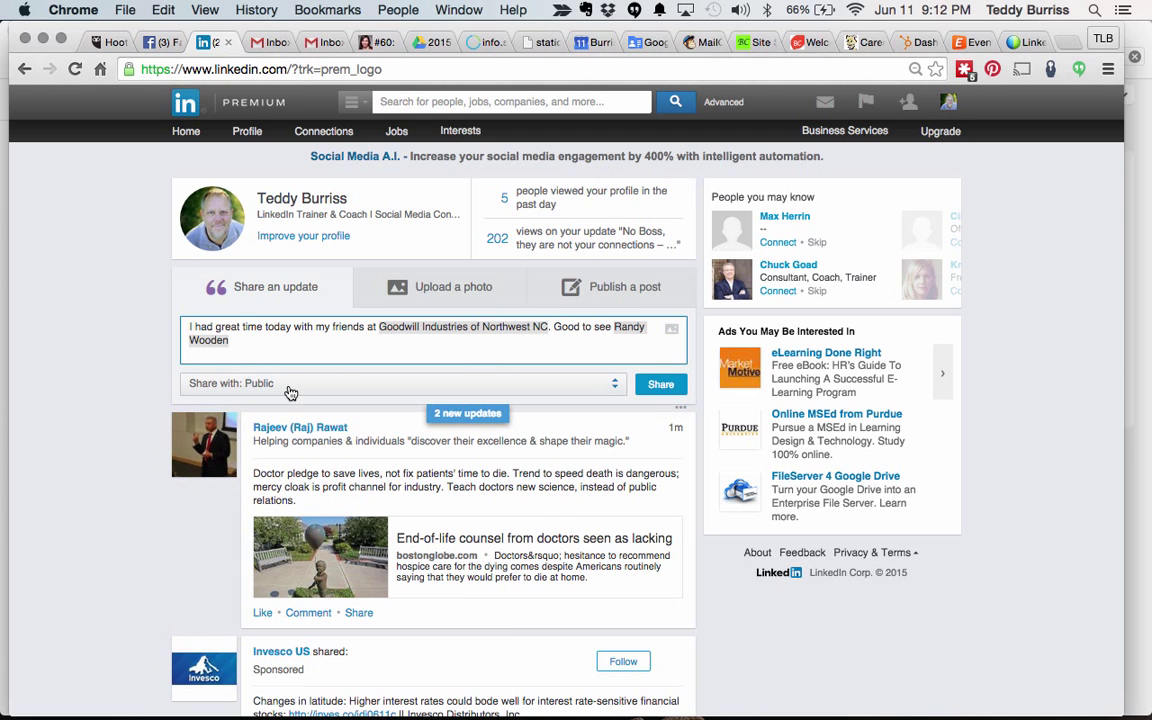
type(",")
key("BackSpace")
key("BackSpace")
type(".")
key("BackSpace")
key("BackSpace")
key("BackSpace")
type(", @S")
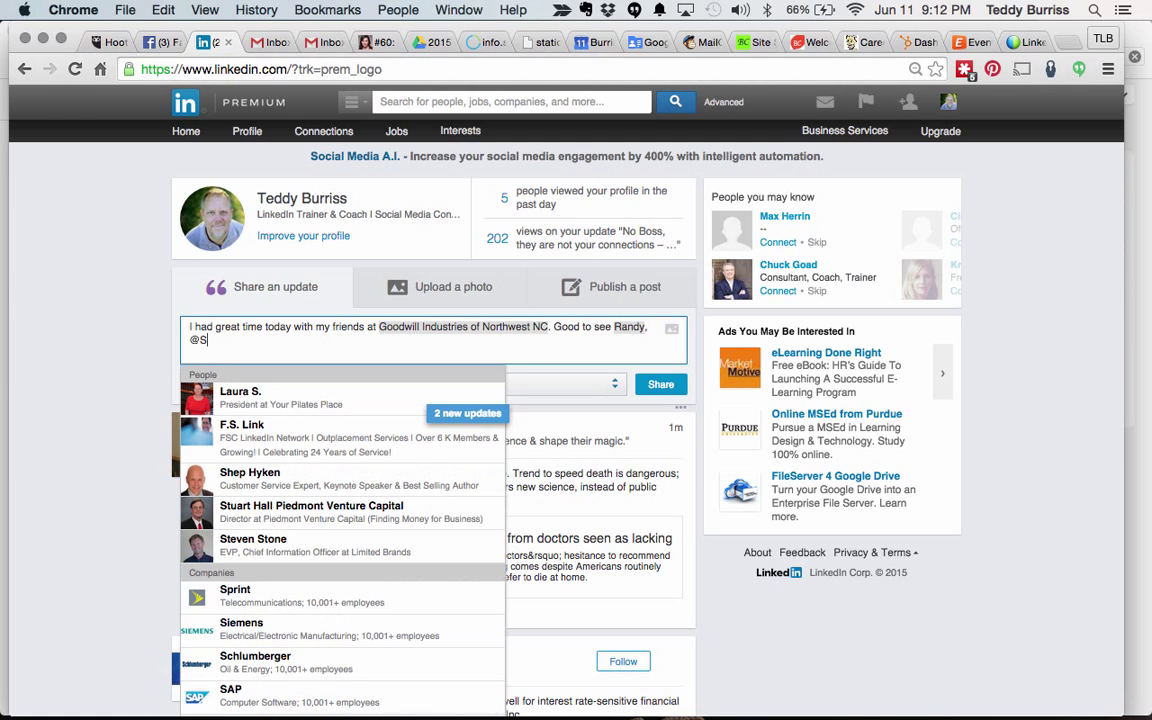
type("andy")
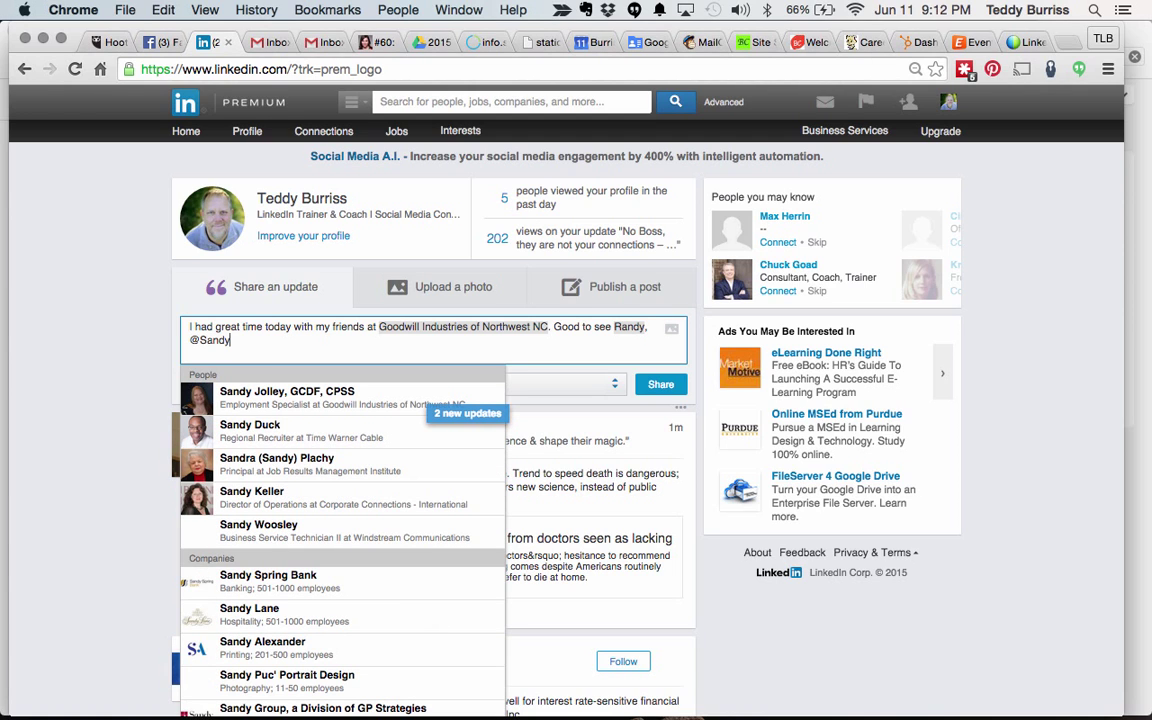
left_click(266, 390)
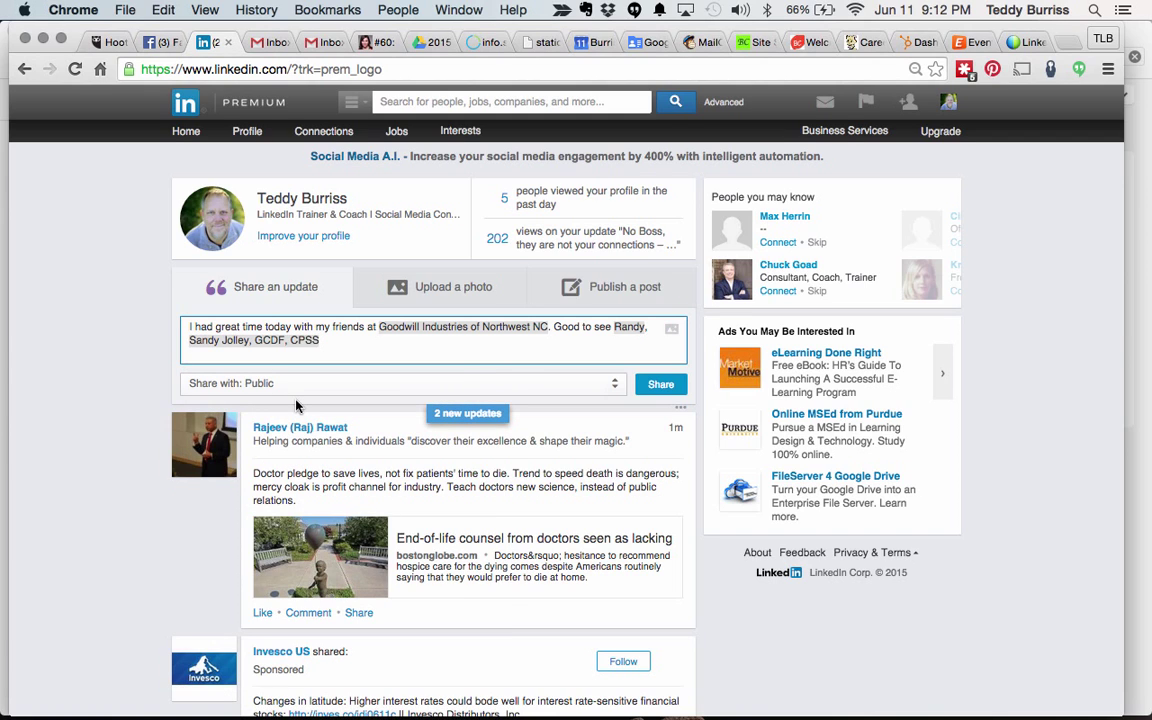
key("BackSpace")
key("BackSpace")
key("BackSpace")
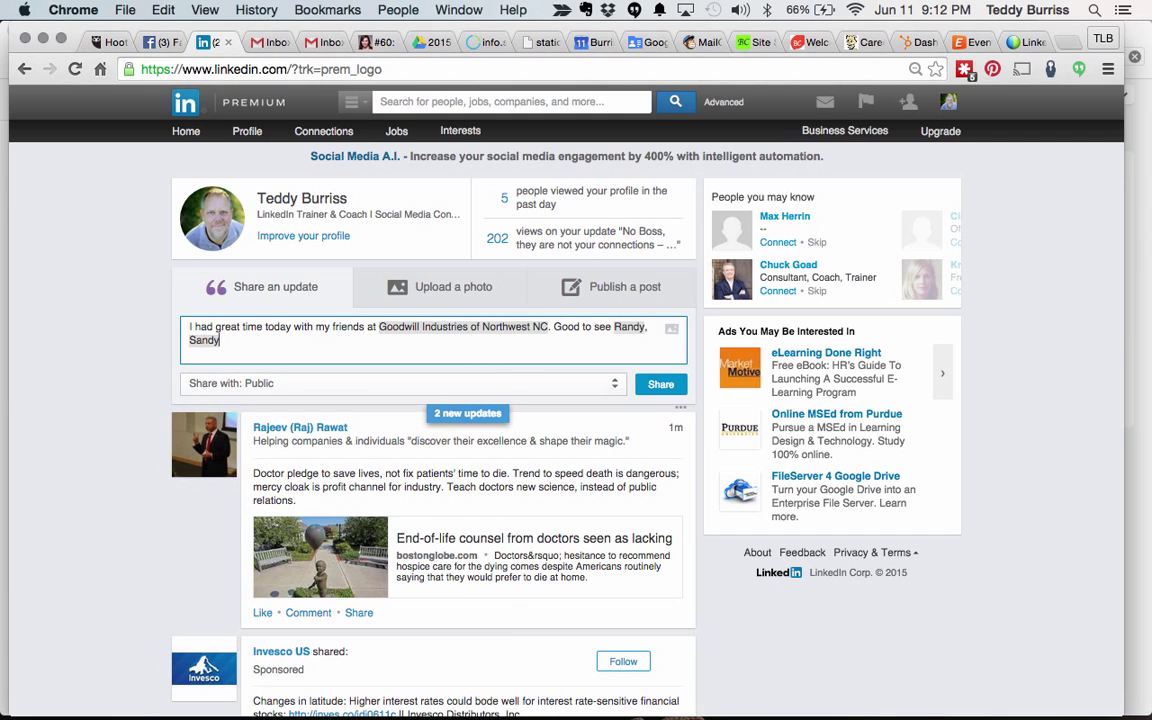
type(", Art.")
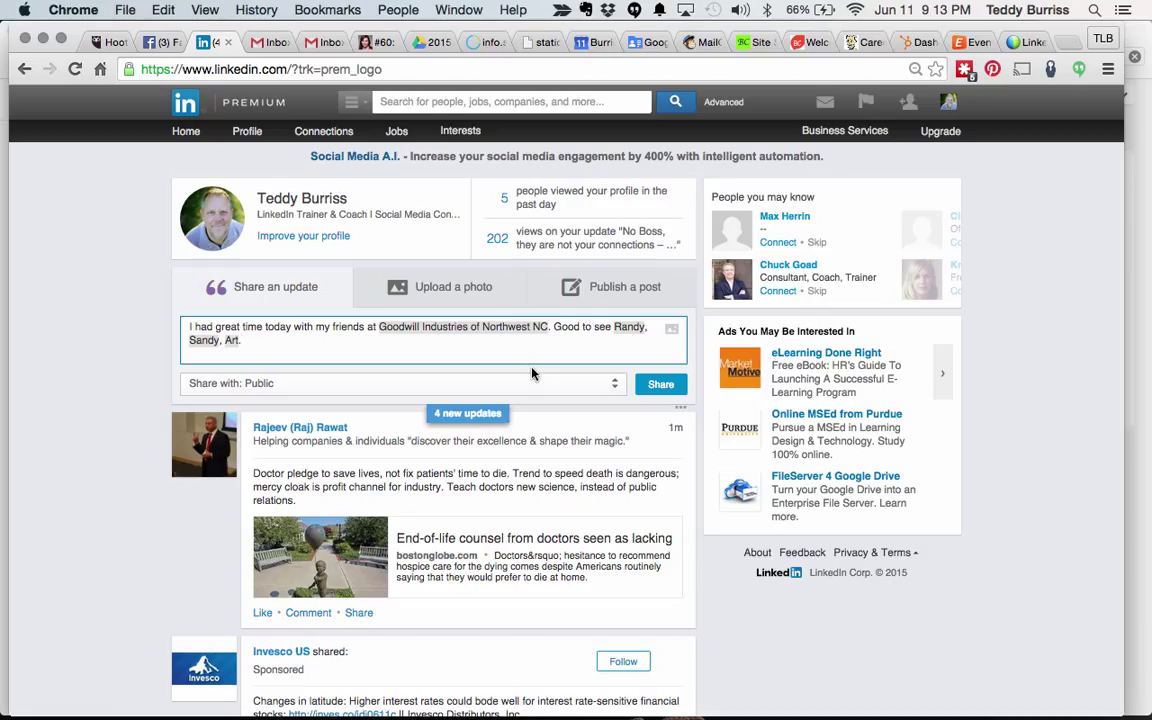
Step: Select all the text of the Goodwill Industries of Northwest NC draft update
key("super+a")
Step: Cut the draft and paste the Career Transition Resources article link in its place
key("super+x")
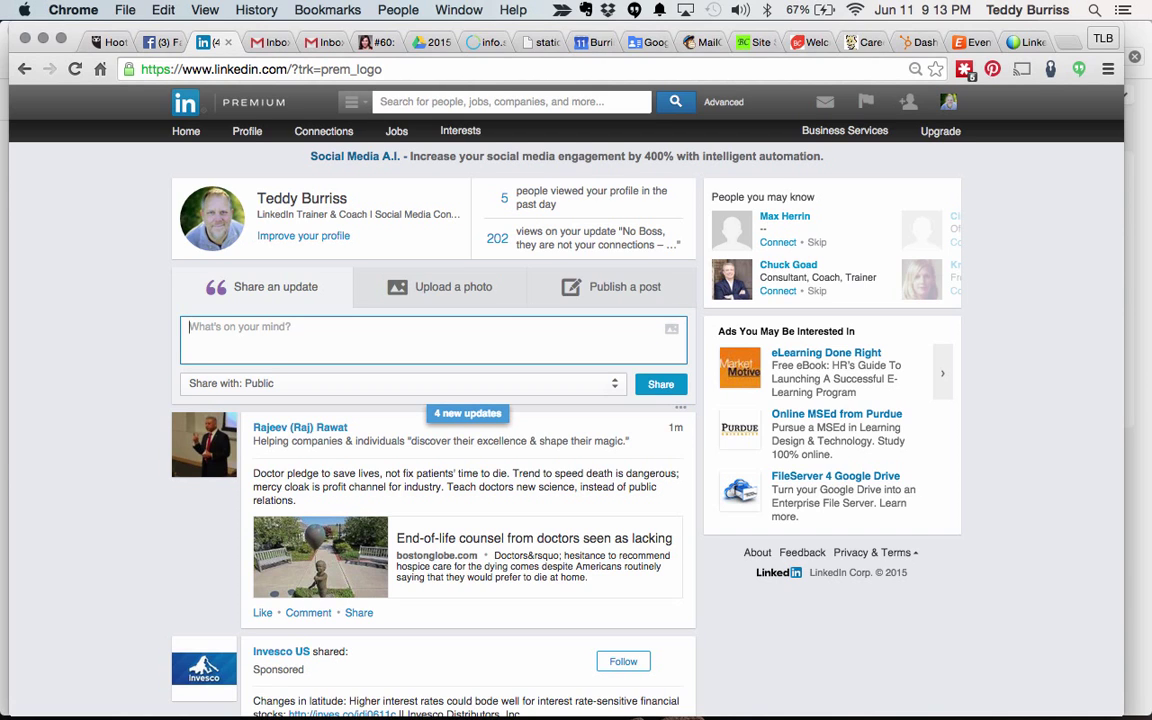
key("super+v")
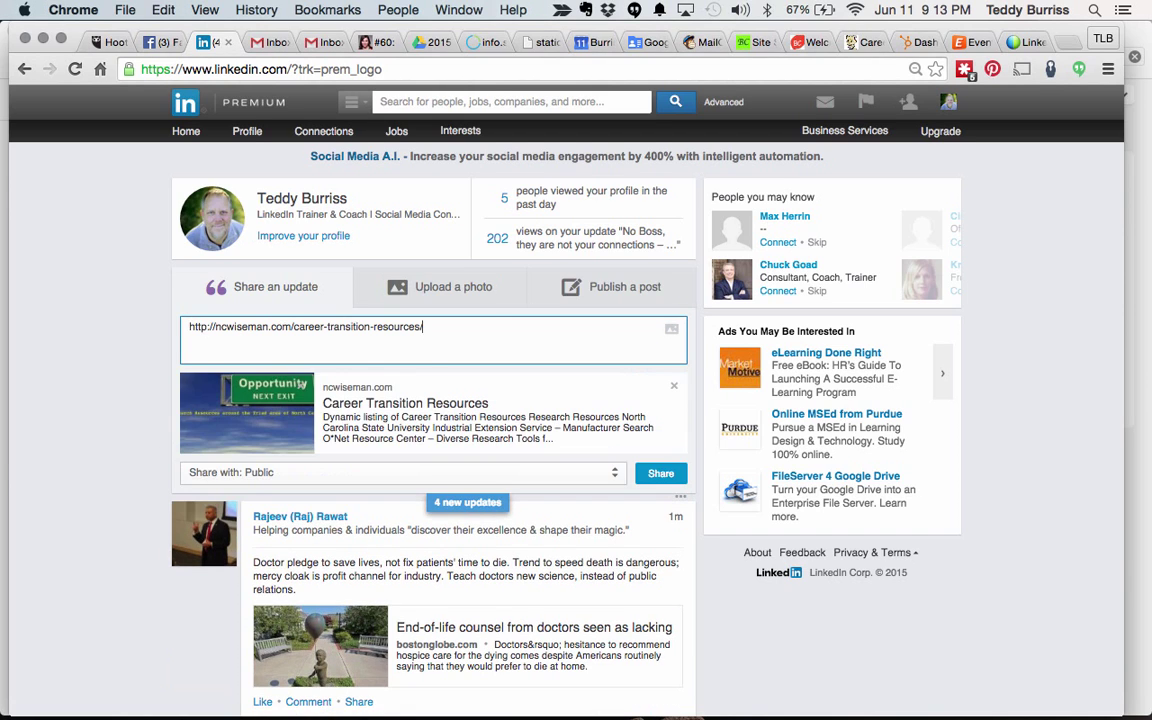
key("super+a")
type("What do you think")
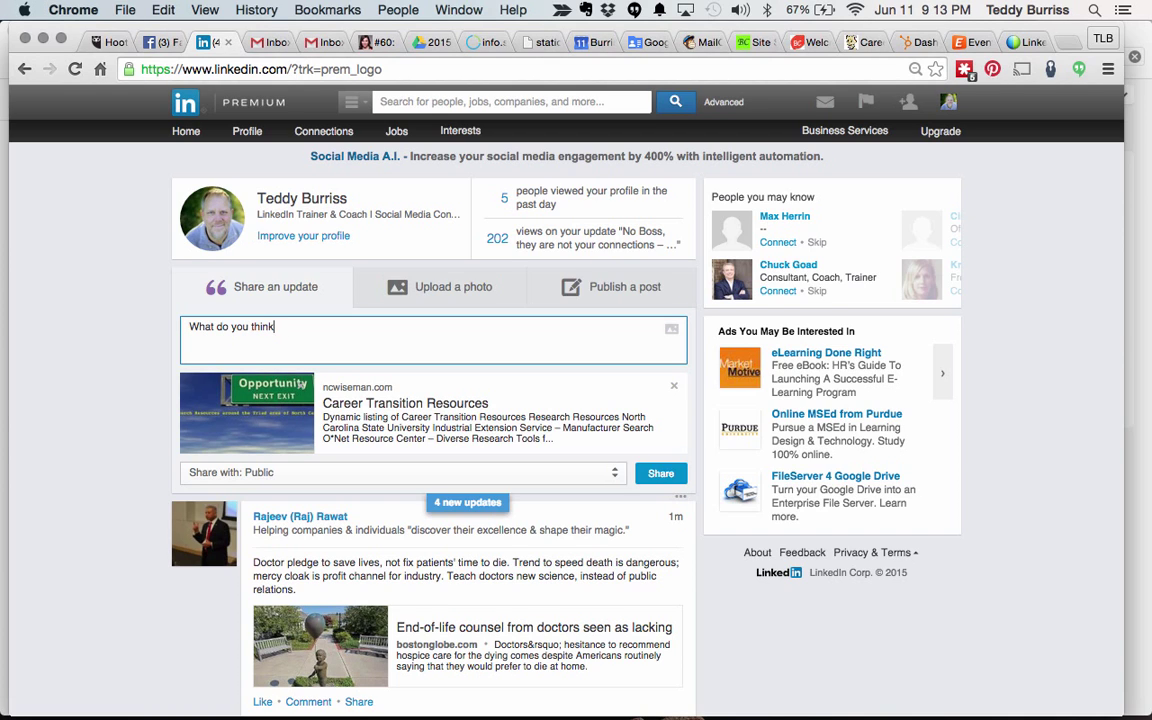
type("g olce")
key("BackSpace")
key("BackSpace")
key("BackSpace")
type("cle @Randy")
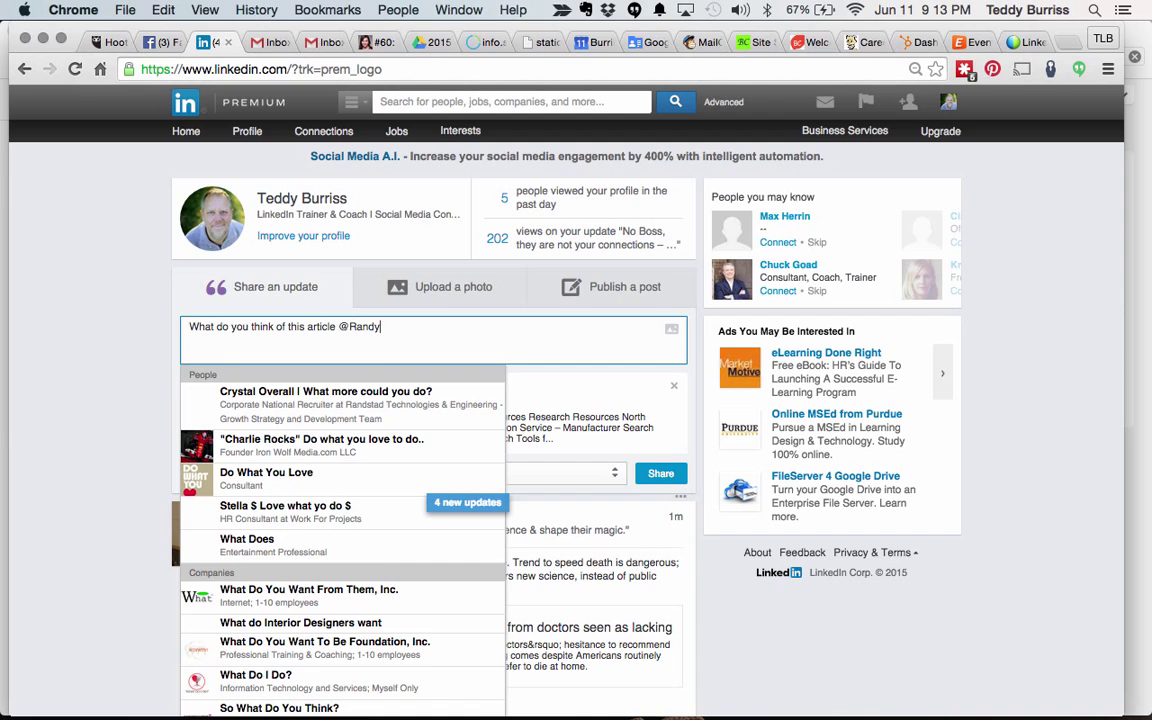
type(" W")
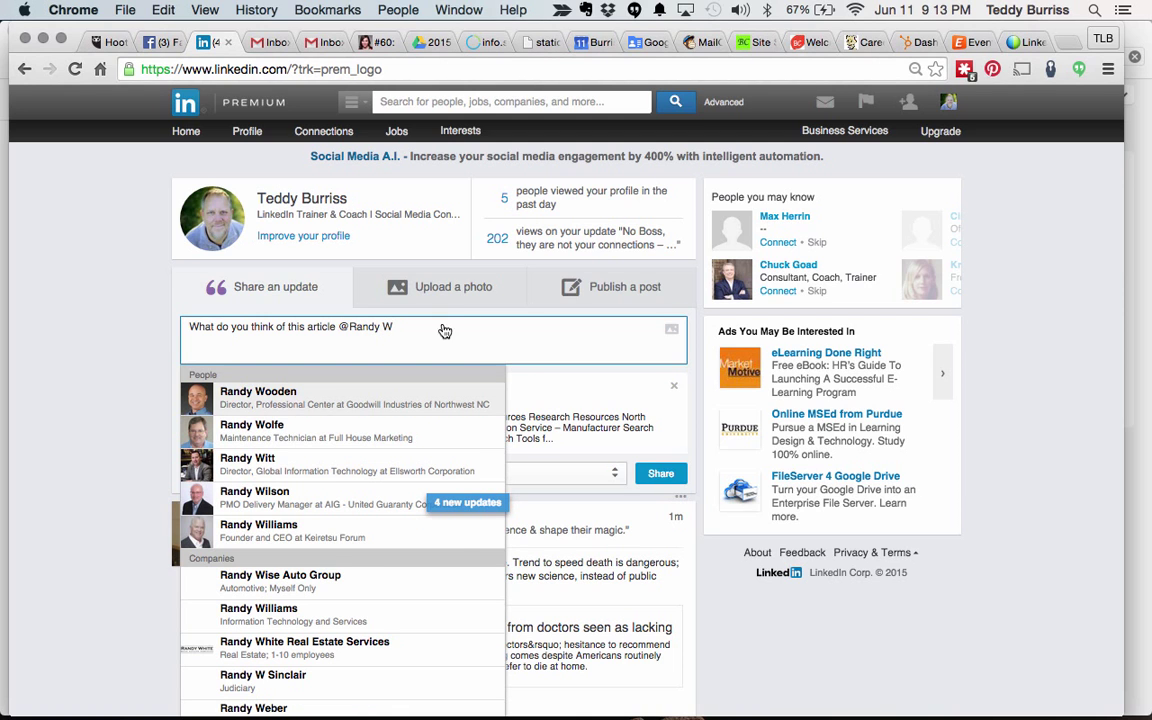
left_click(305, 400)
key("BackSpace")
type("?")
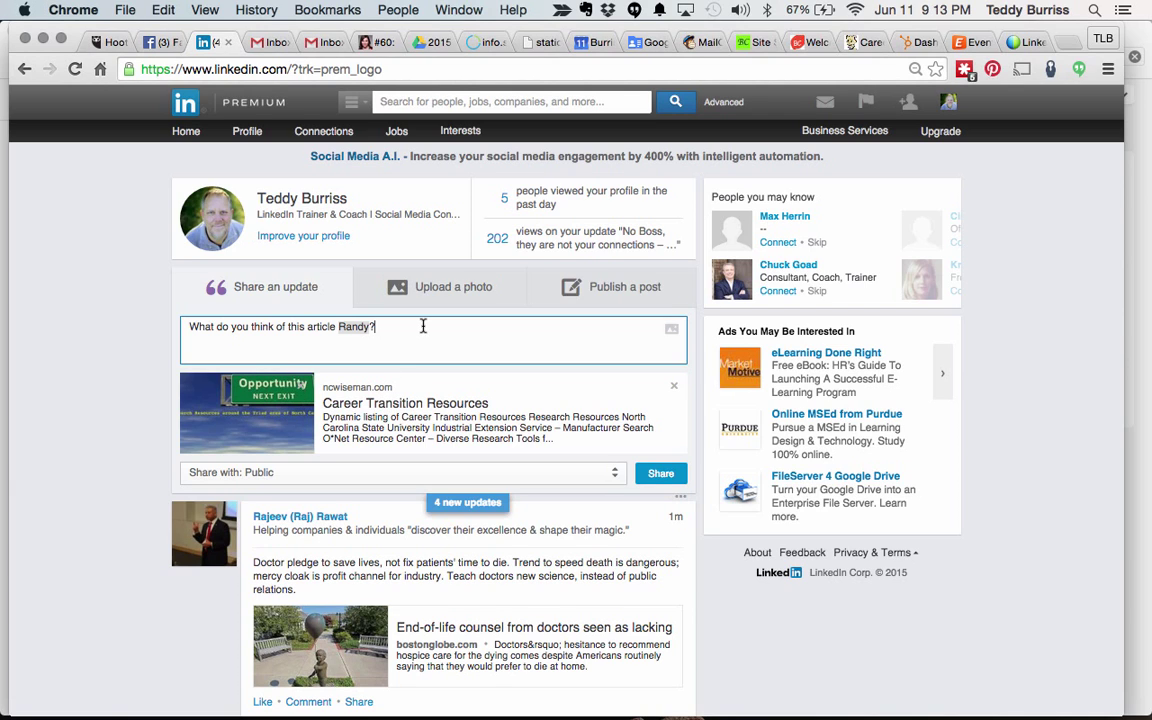
Step: Delete the question and remove the article link preview from the update
left_click_drag(422, 326, 157, 324)
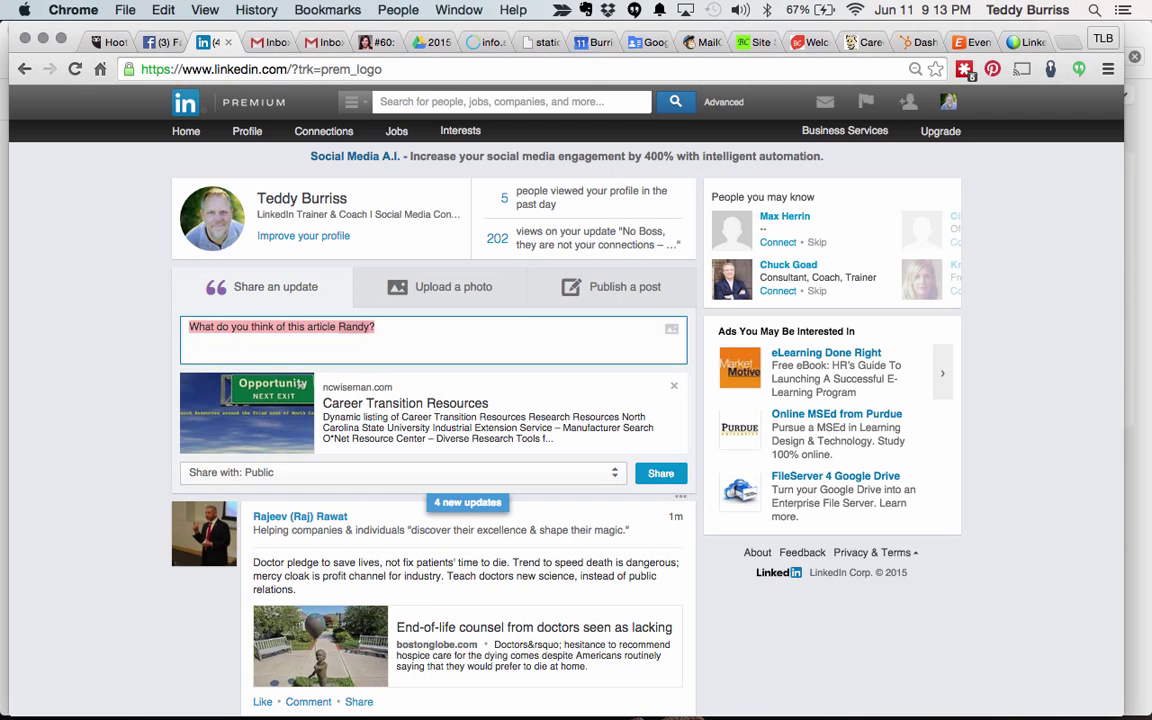
key("BackSpace")
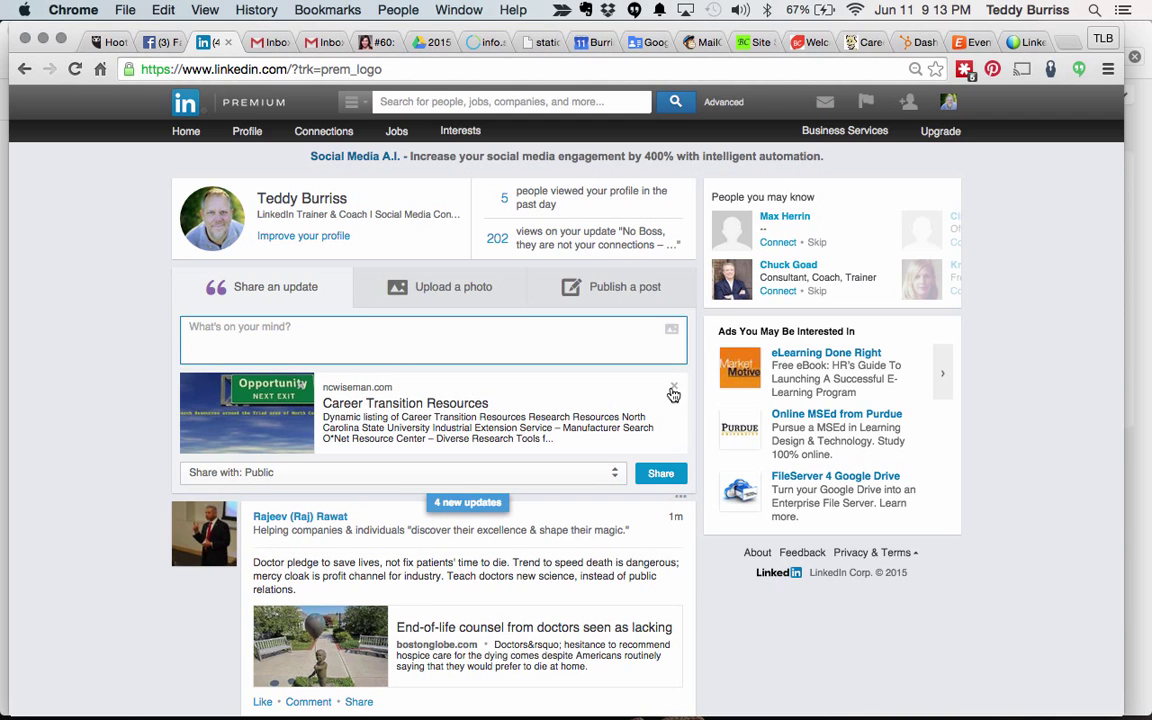
left_click(674, 386)
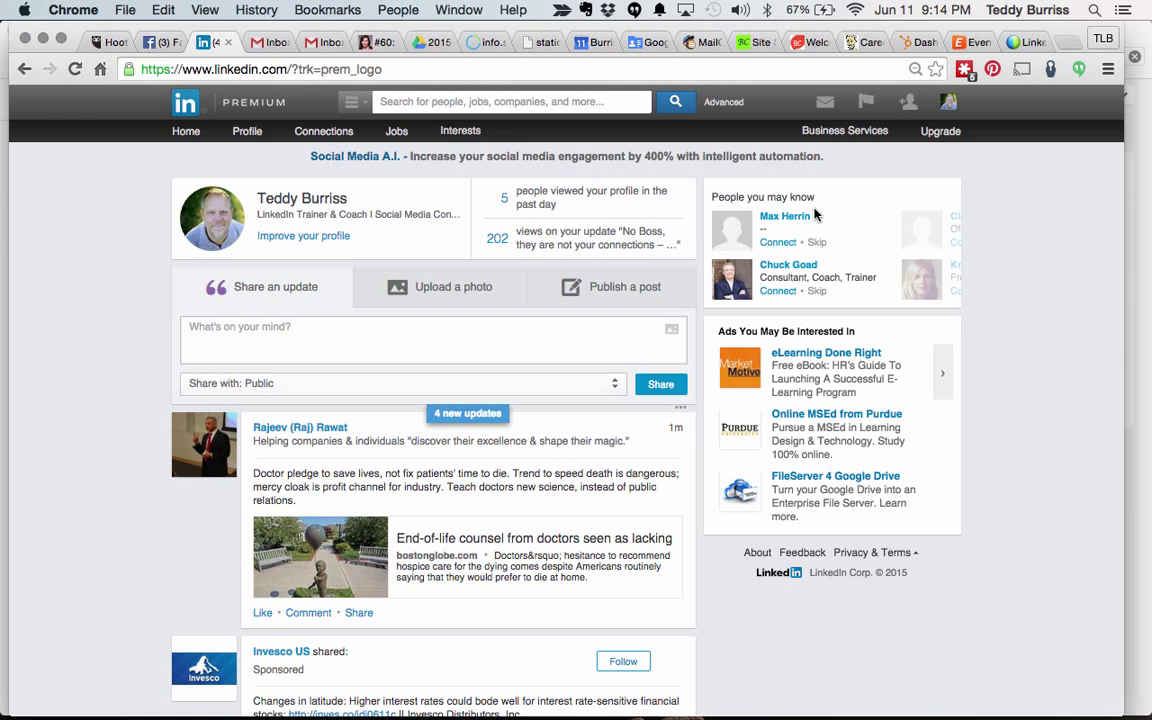
Step: Open Keep in Touch and load two more rows of people to contact
mouse_move(319, 134)
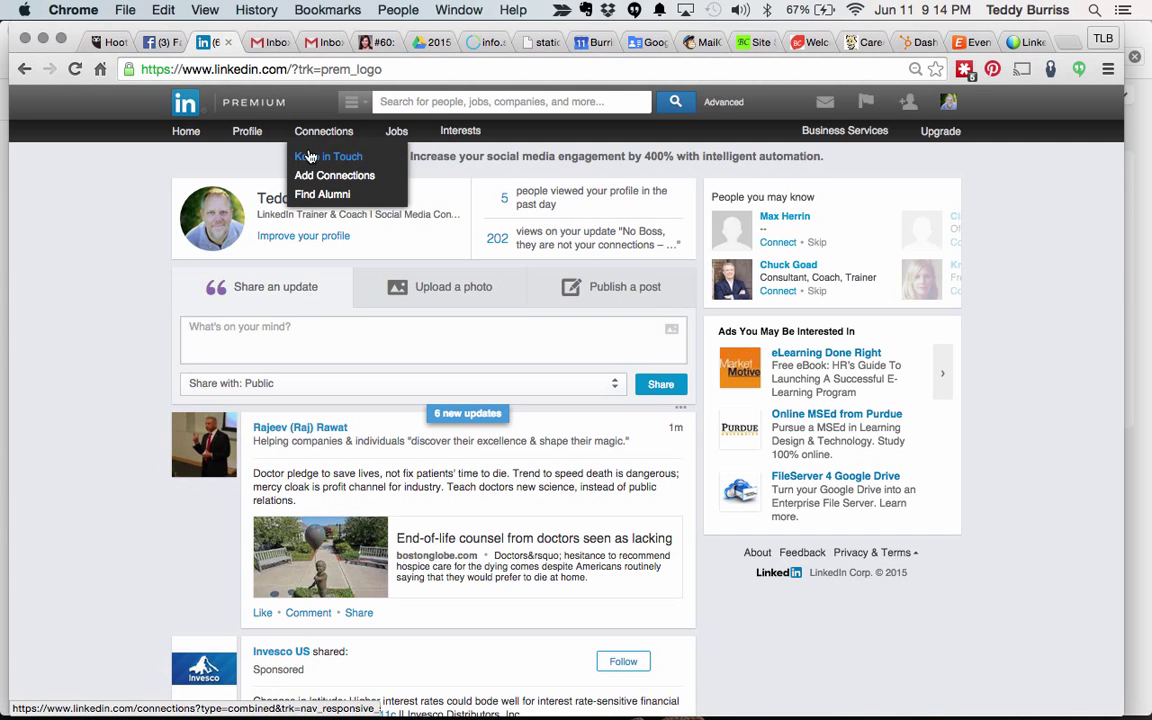
left_click(310, 157)
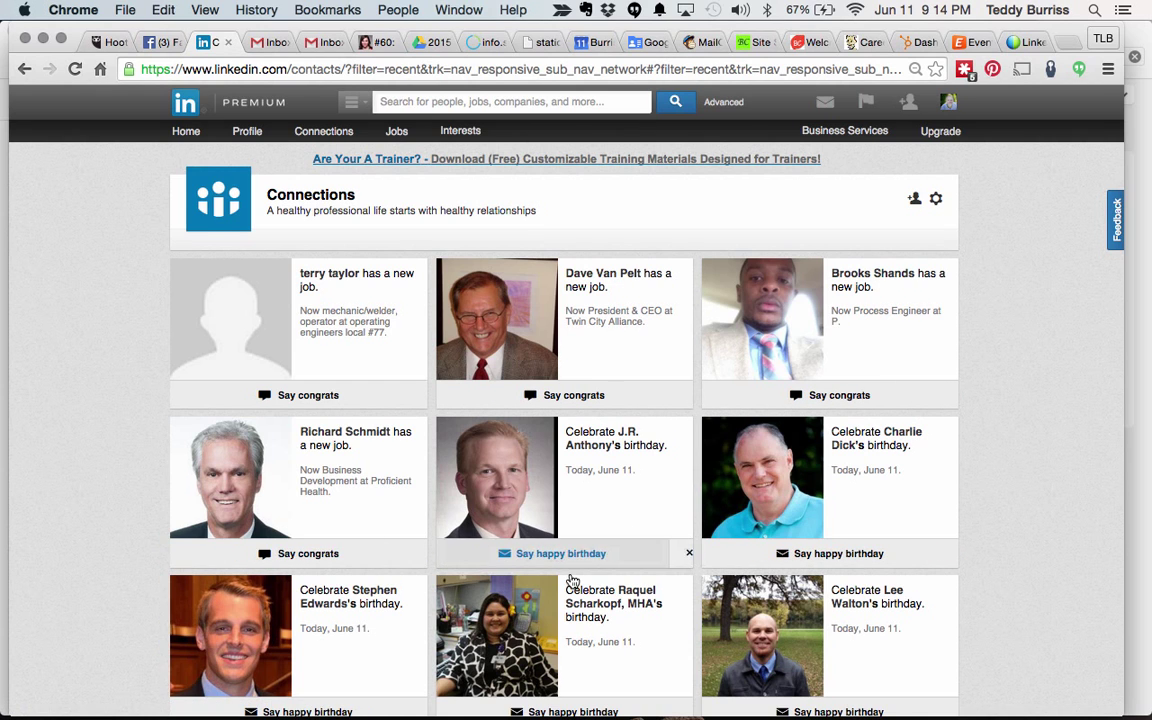
scroll(328, 435, "down", 5)
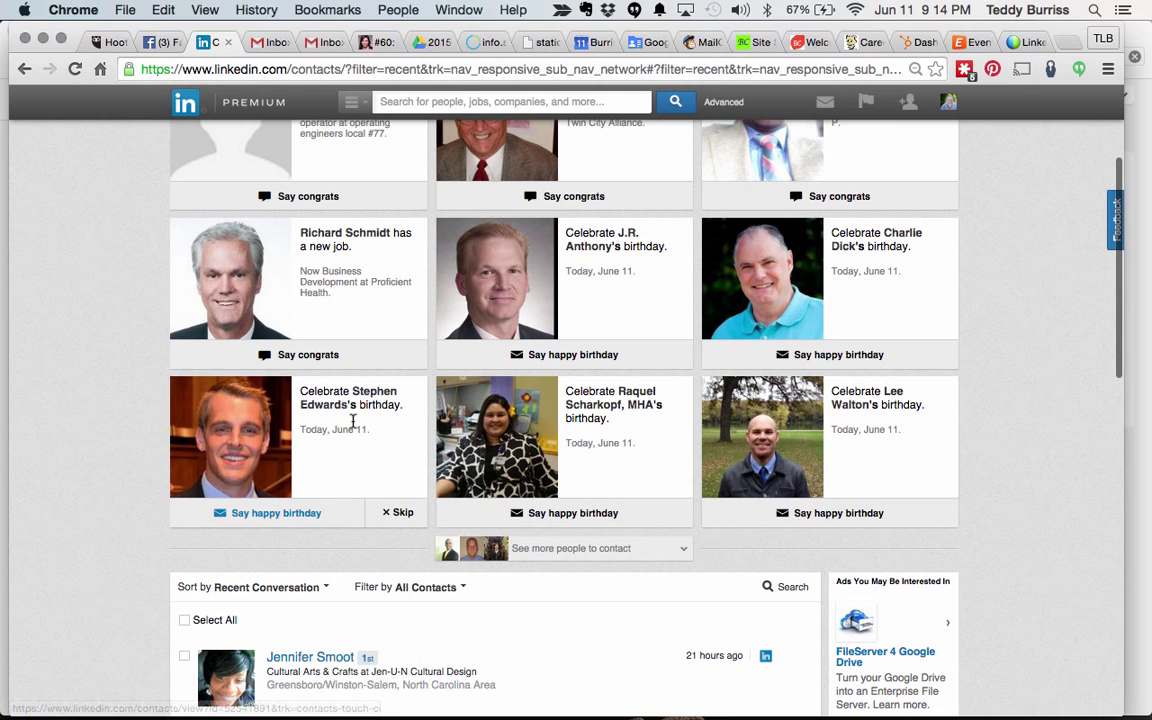
left_click(589, 558)
scroll(590, 560, "down", 5)
scroll(590, 560, "down", 1)
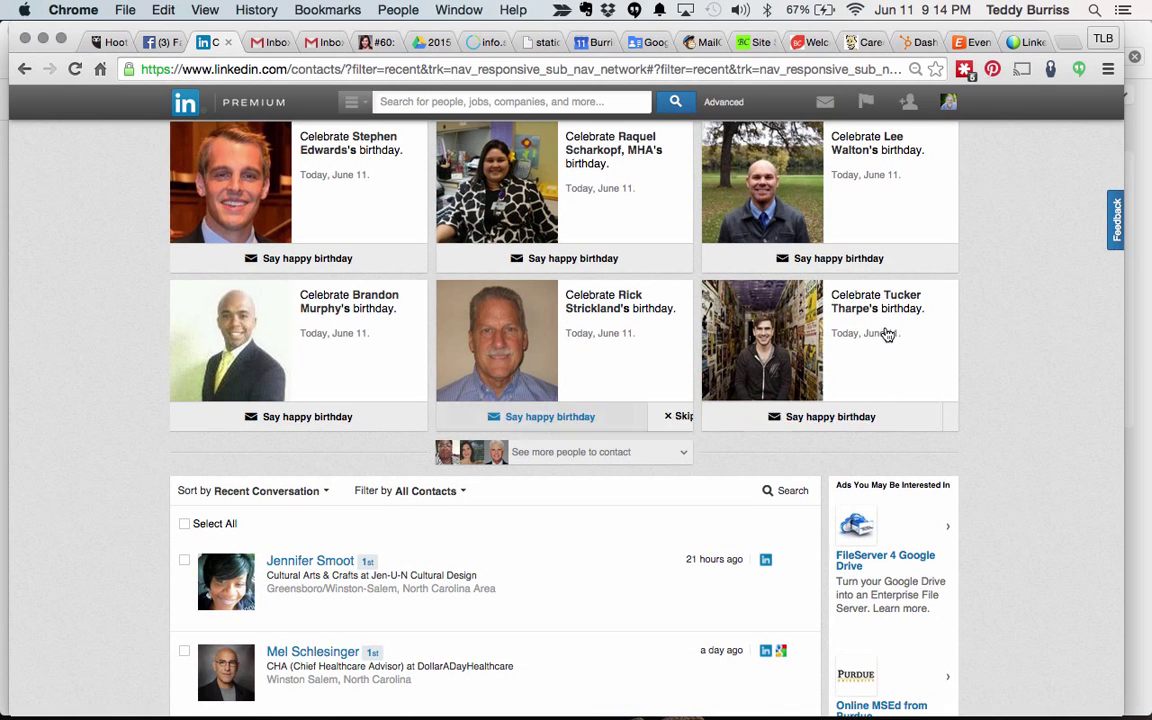
left_click(550, 451)
scroll(575, 458, "down", 2)
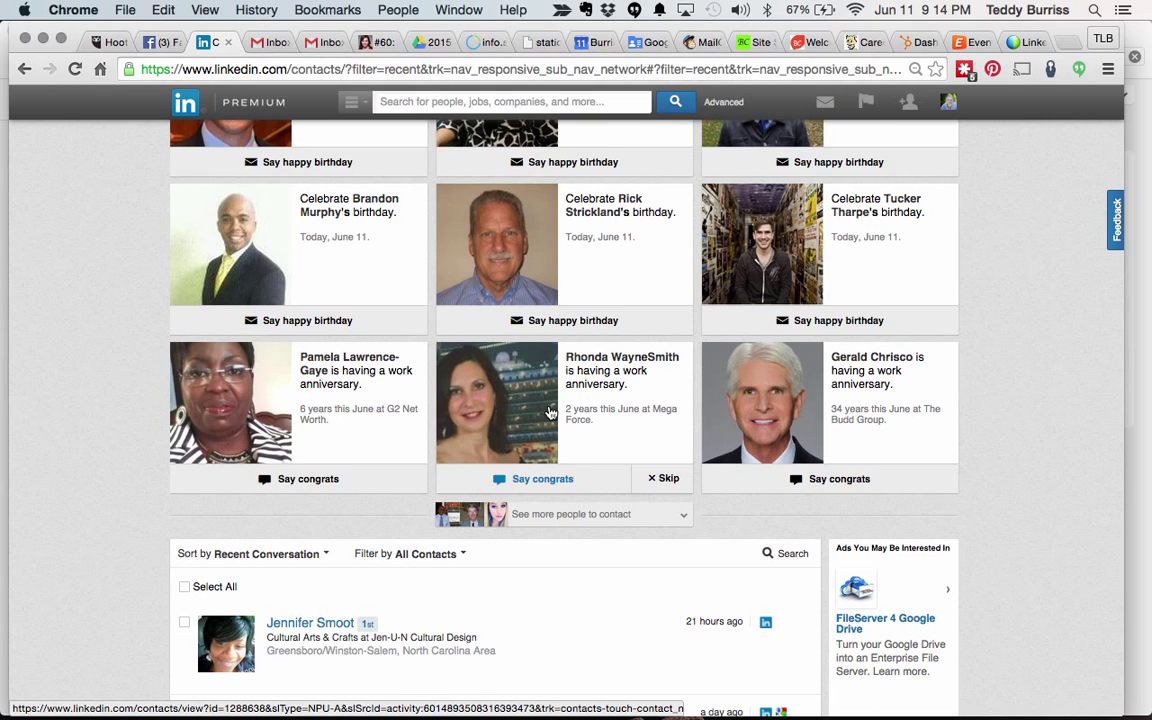
Step: Open the anniversary connection's profile in a new tab and switch to it
right_click(609, 359)
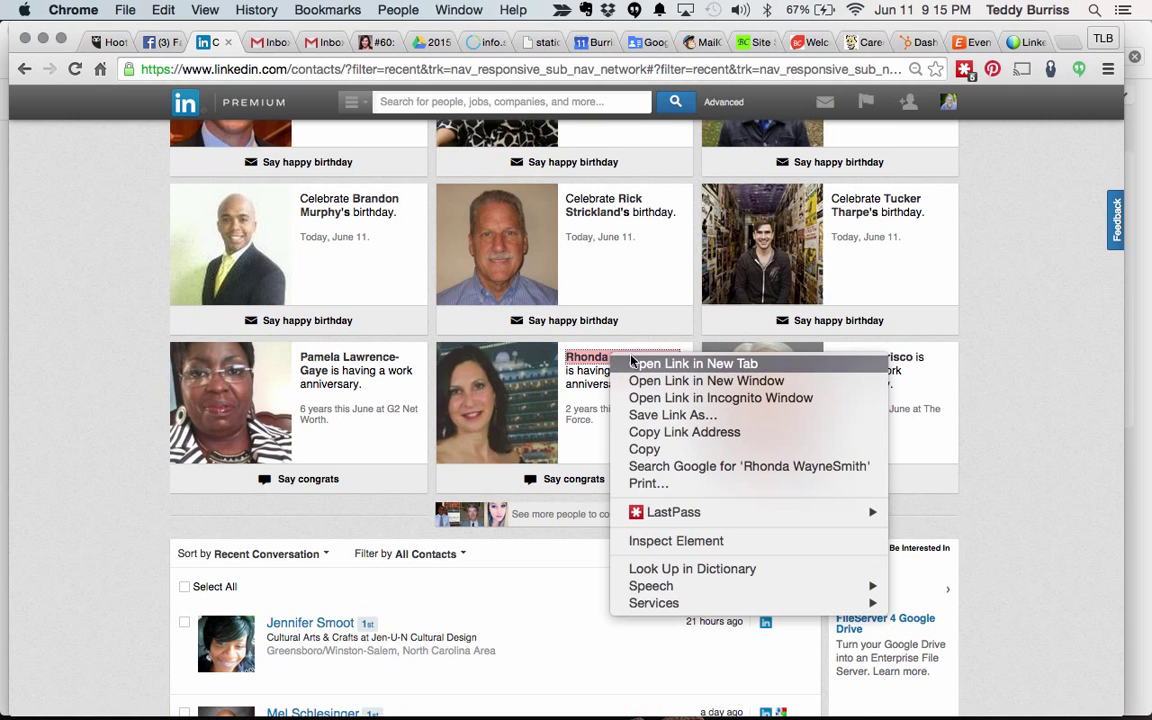
left_click(640, 366)
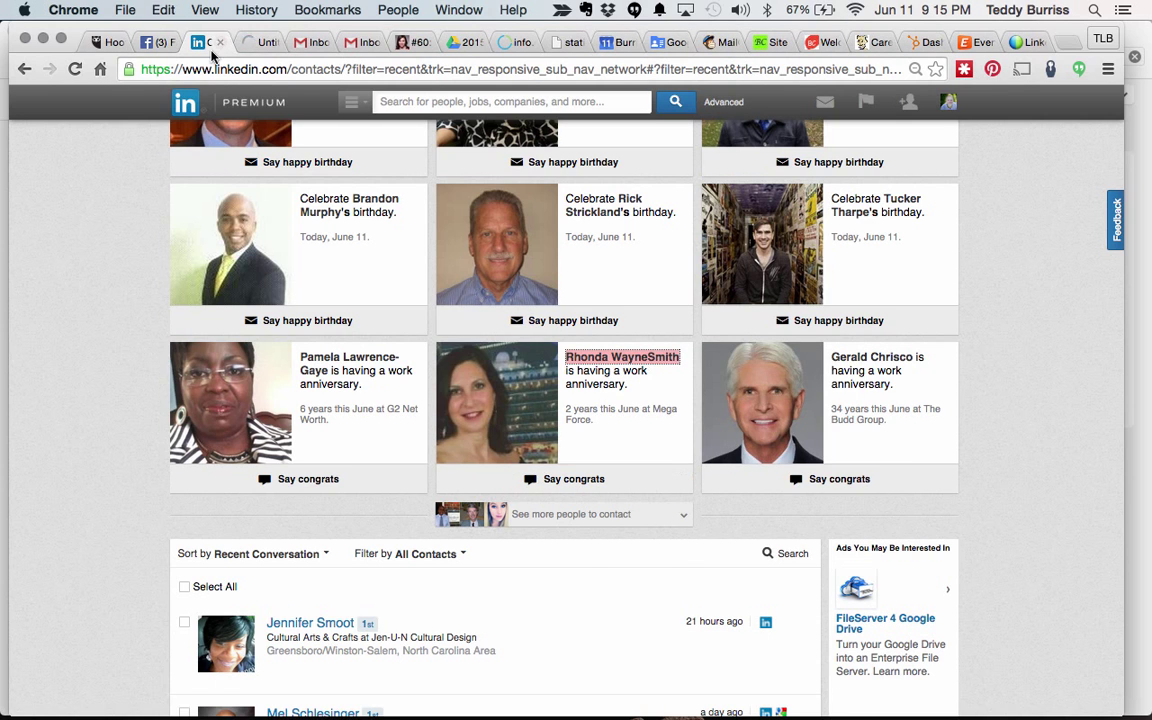
left_click(257, 43)
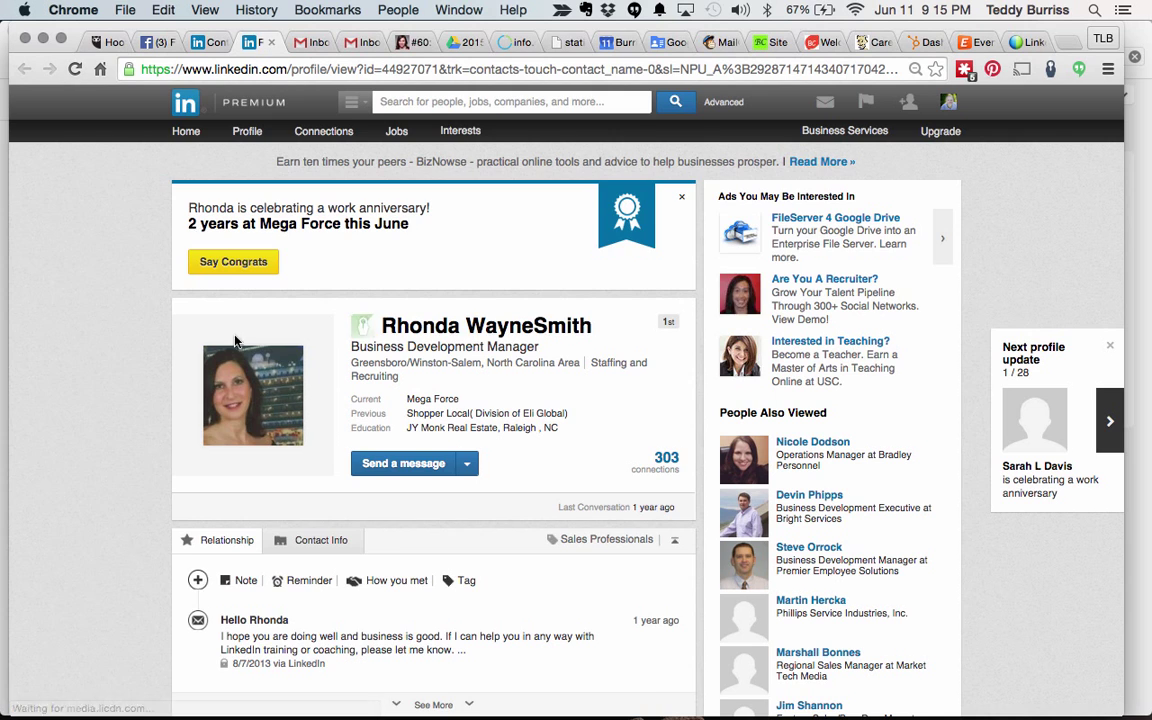
Step: Message the connection congratulating their 2-year Mega Force anniversary, then close the profile tab
scroll(130, 557, "down", 5)
scroll(130, 557, "down", 4)
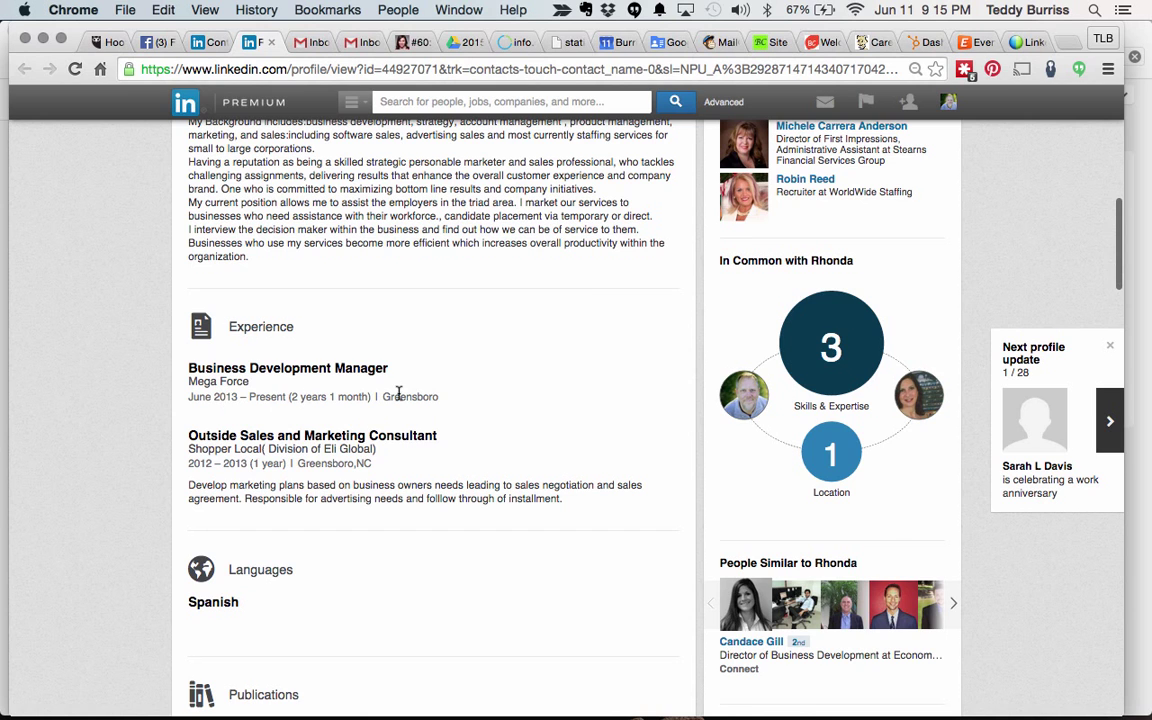
scroll(405, 396, "up", 10)
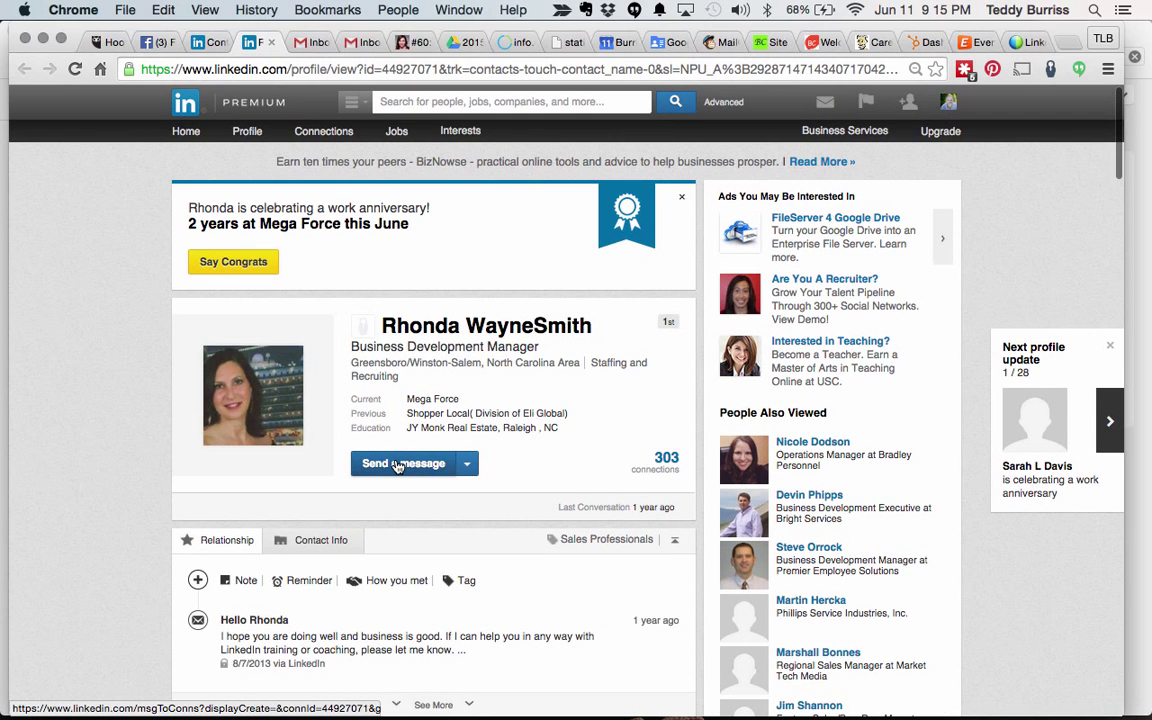
left_click(398, 464)
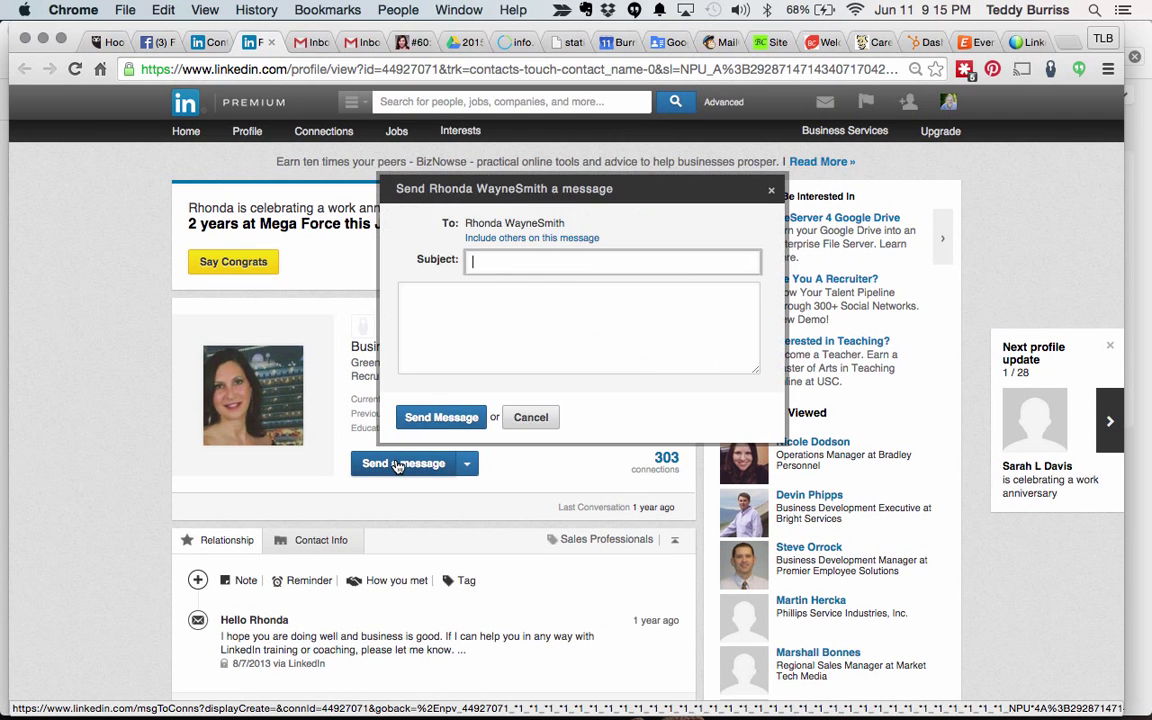
type("Hello Rhonda")
key("Tab")
type("Congrats on the Milestone.  I hope you are doing fabulous and work is Great.  Teddy Burriss")
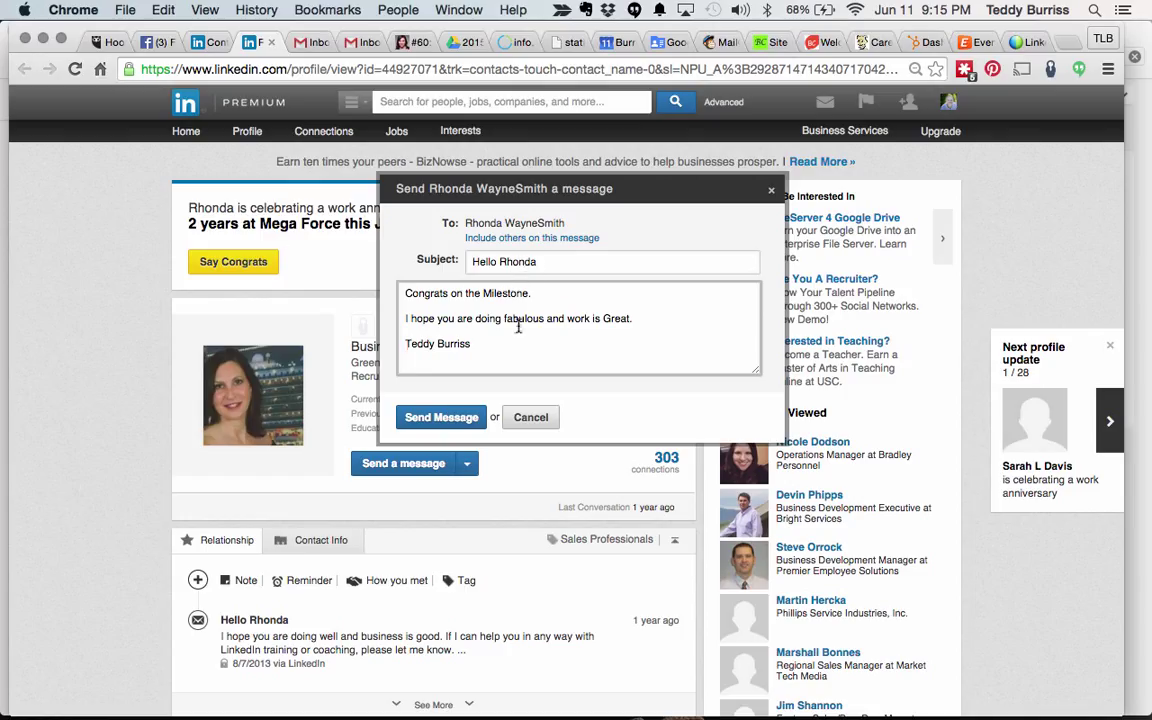
left_click(442, 417)
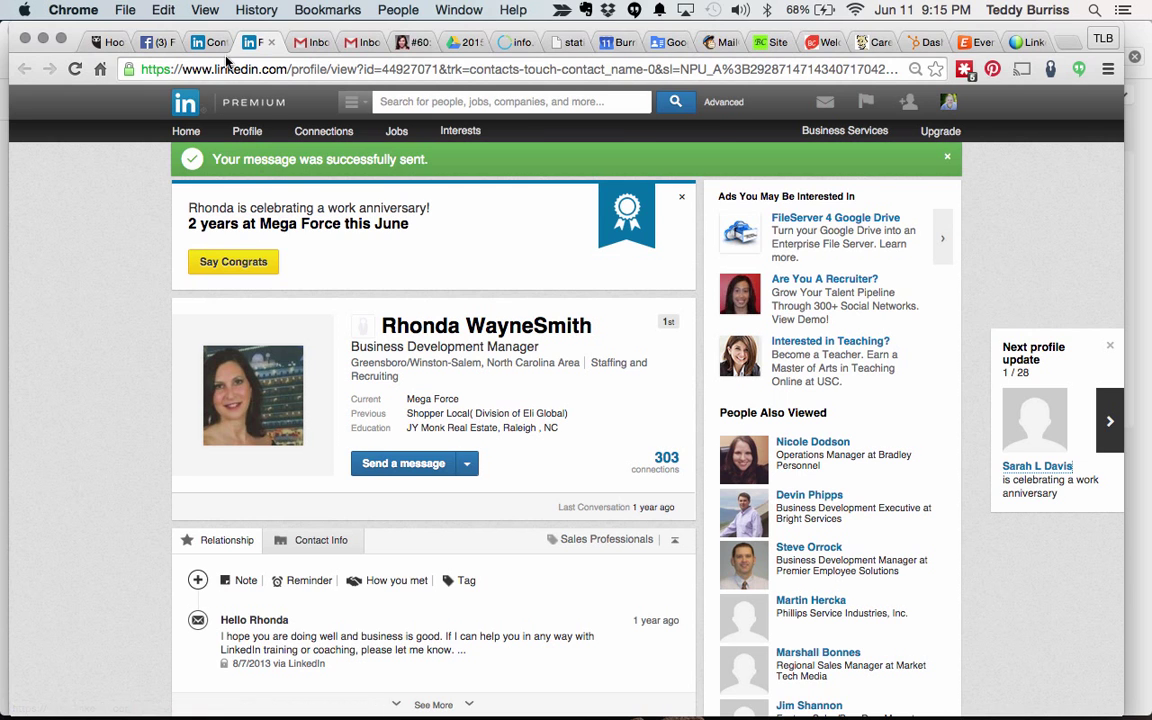
left_click(272, 43)
Step: Dismiss the congratulated anniversary card and two birthday cards from Keep in Touch
scroll(600, 370, "down", 1)
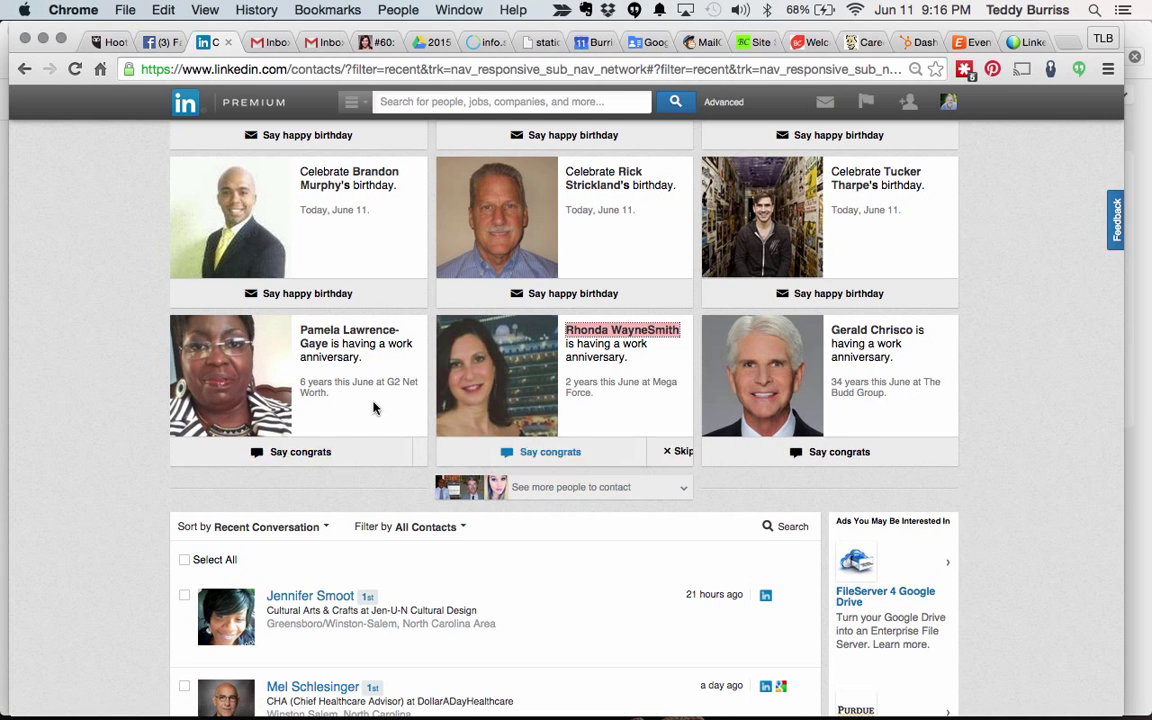
left_click(662, 451)
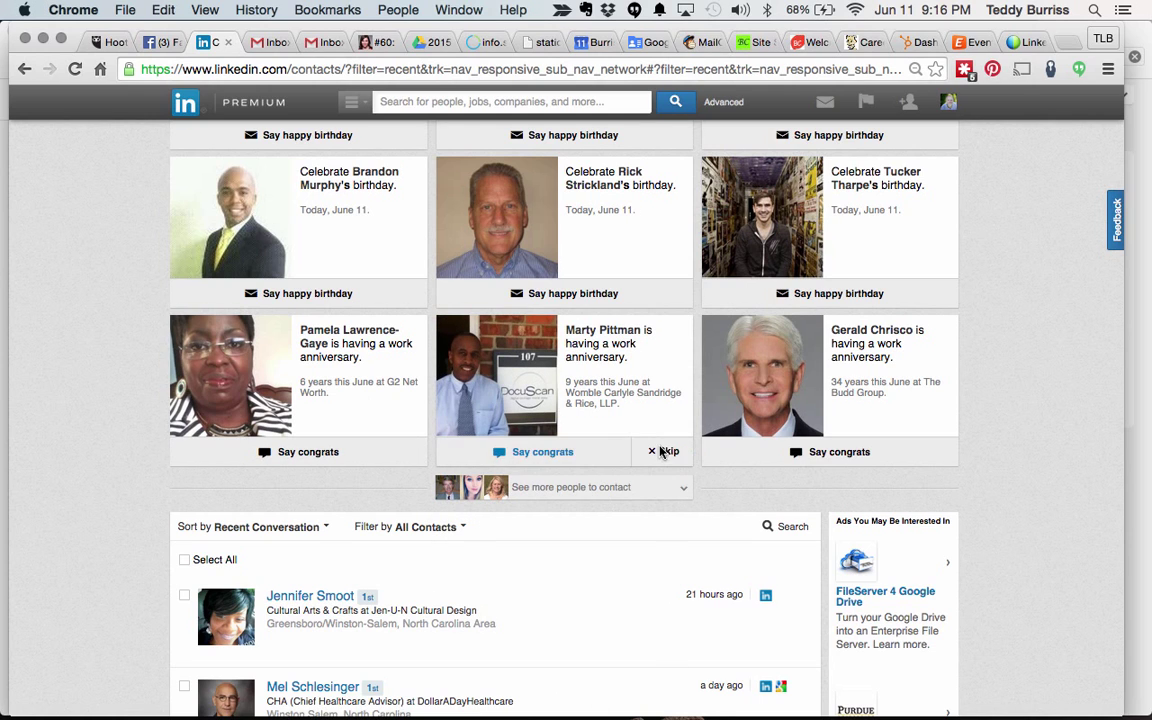
left_click(395, 292)
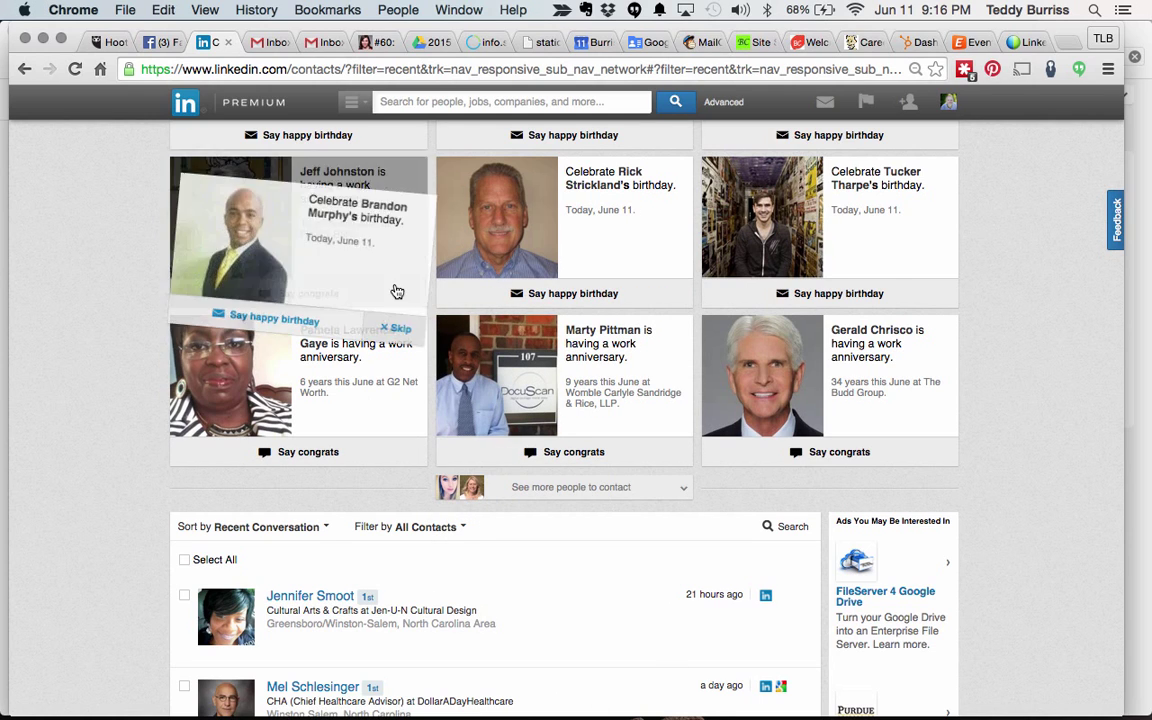
mouse_move(861, 292)
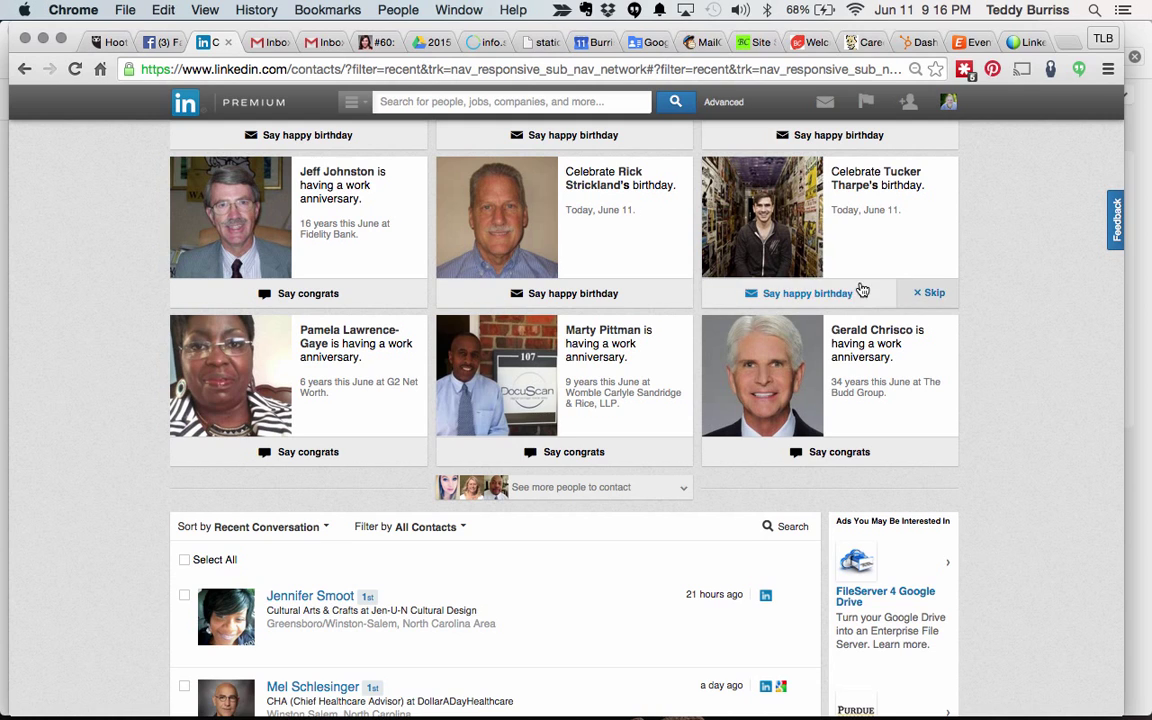
left_click(933, 294)
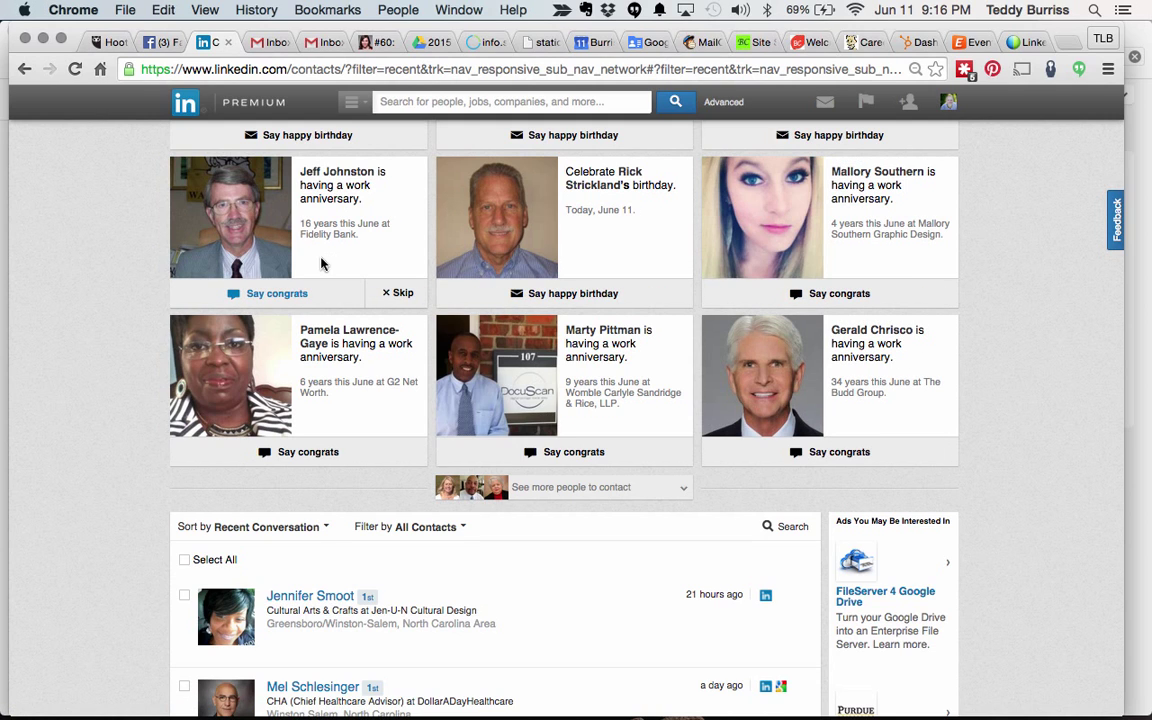
Step: Open the 16-year Fidelity Bank anniversary contact's profile in a new tab, review it, then close it
right_click(316, 178)
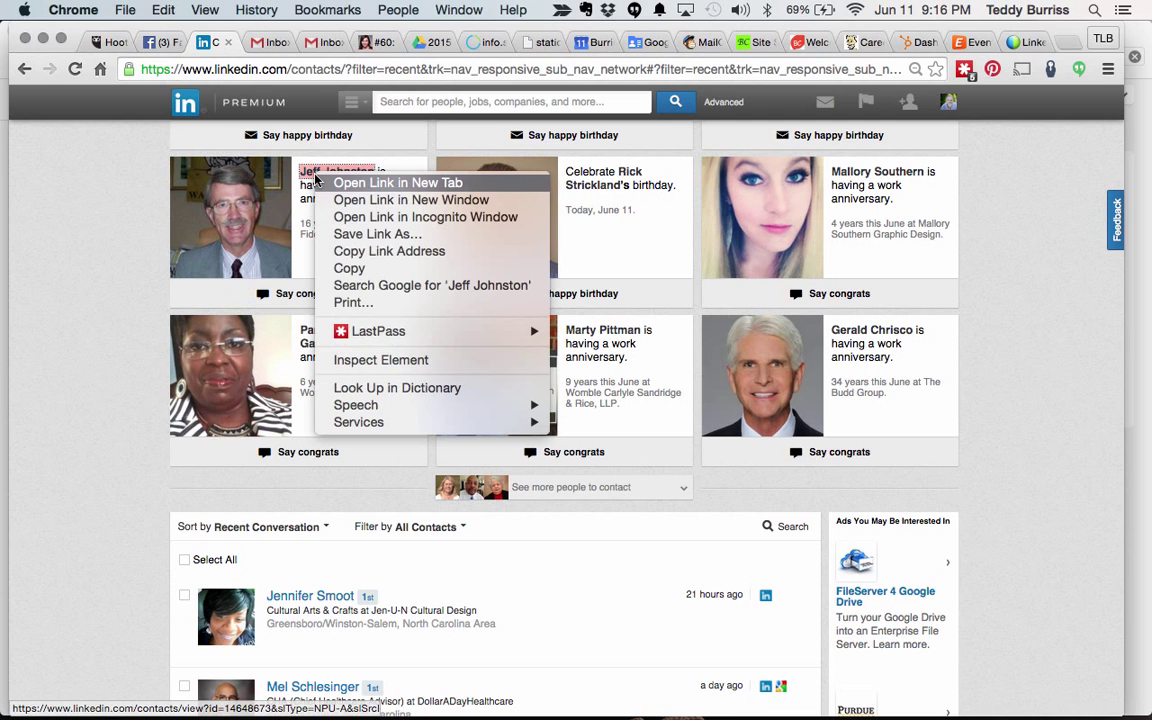
left_click(336, 182)
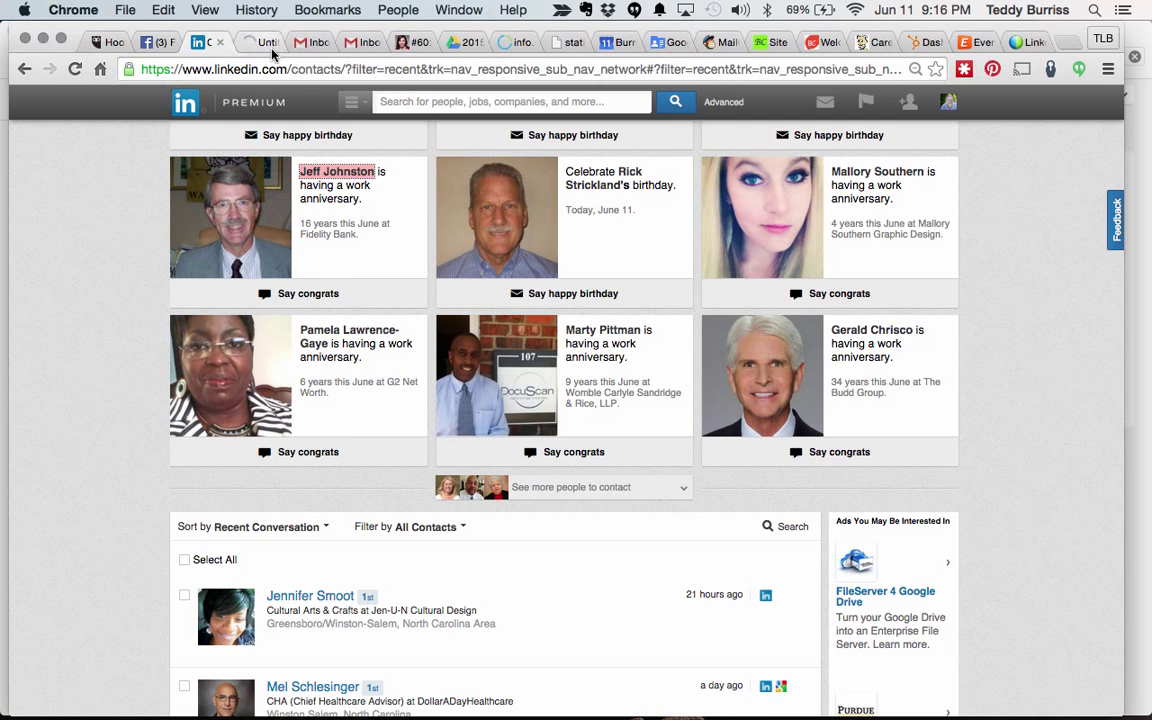
left_click(260, 45)
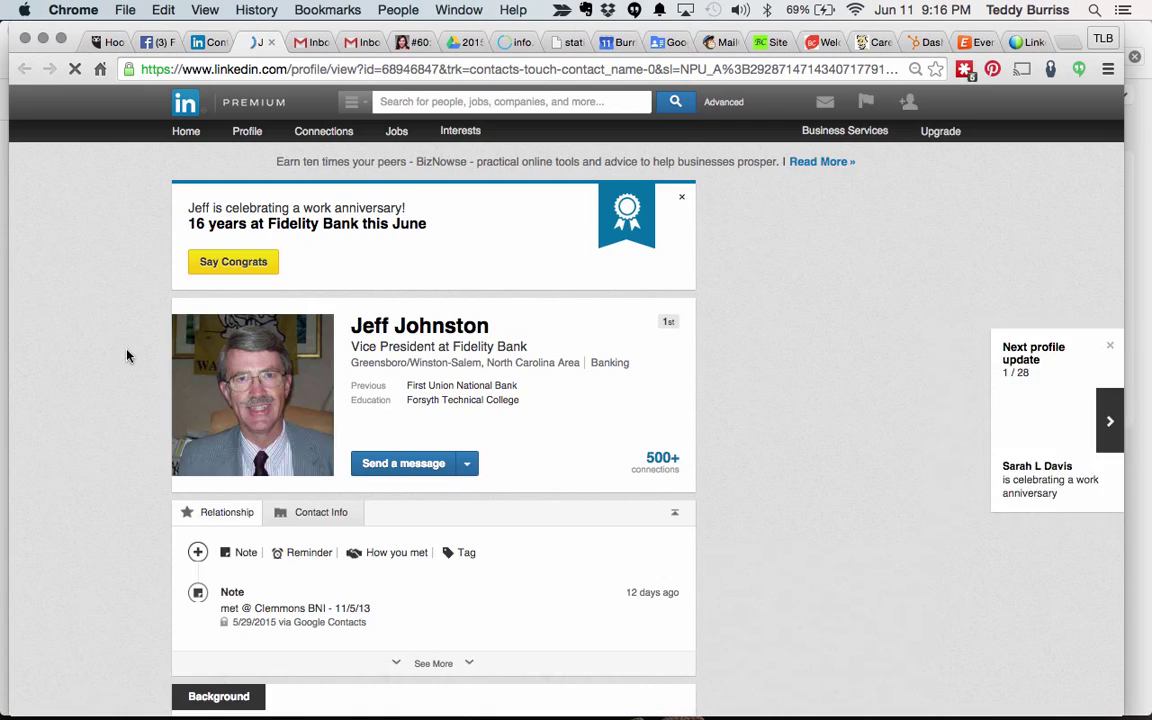
scroll(103, 483, "down", 10)
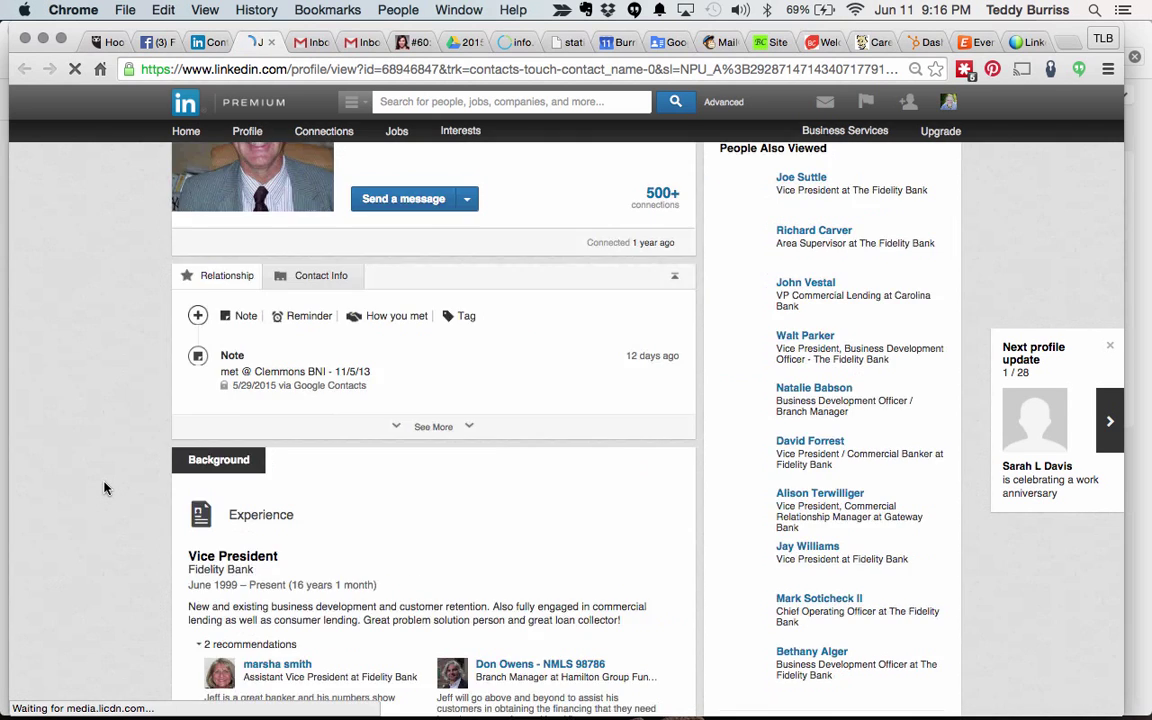
scroll(105, 487, "up", 2)
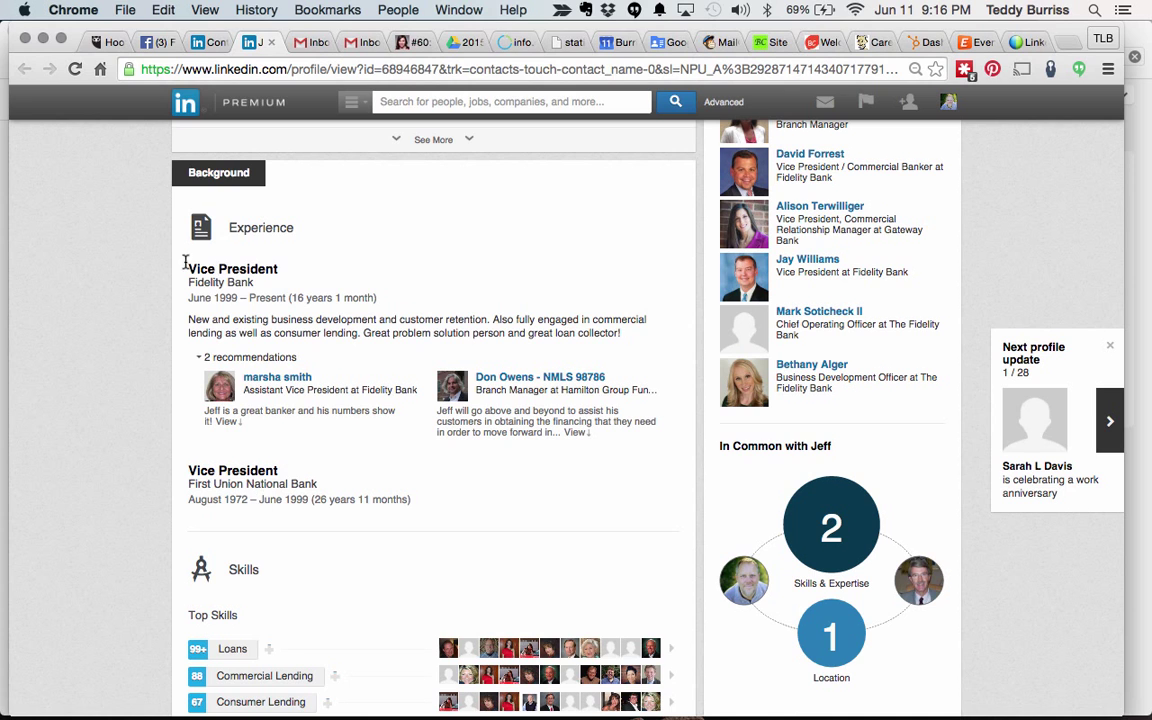
scroll(290, 297, "up", 10)
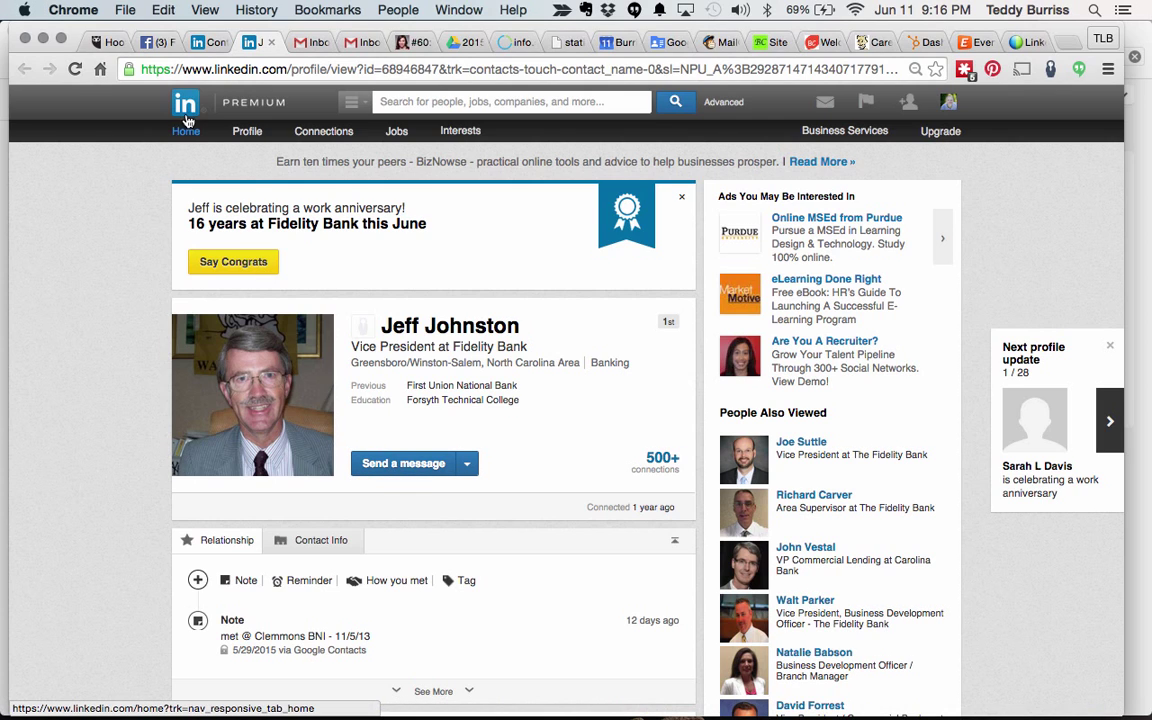
left_click(271, 42)
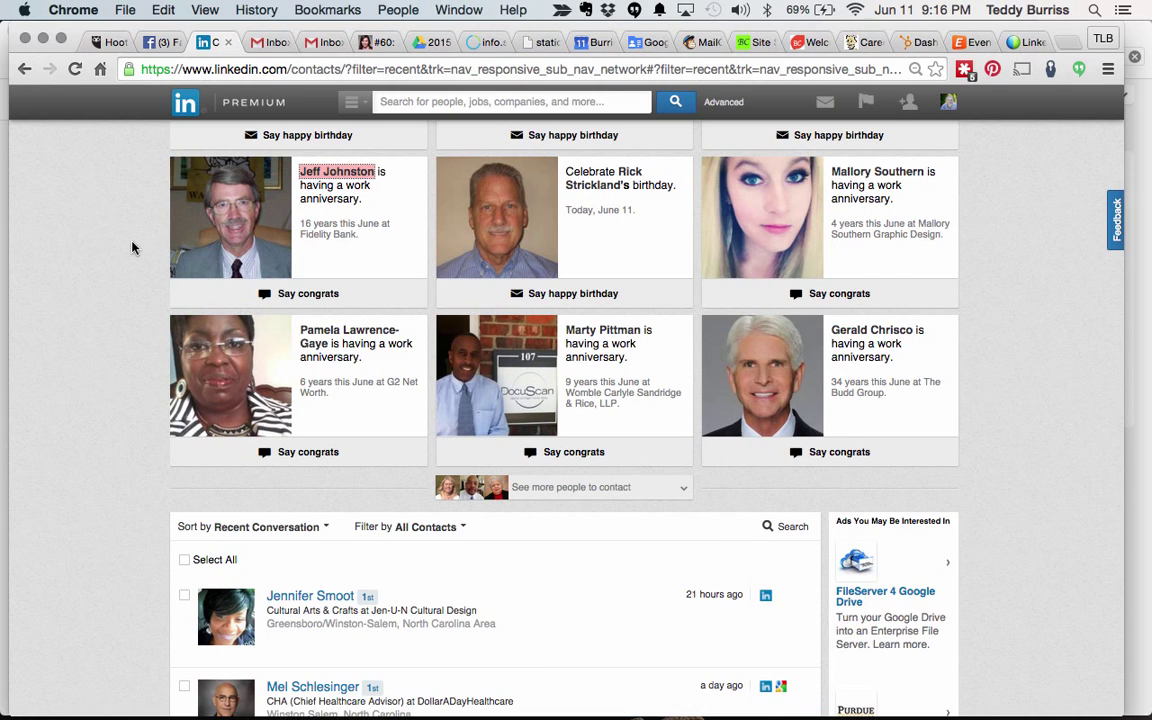
Step: Return to and reload the home feed, then open the full Connections list
left_click(185, 105)
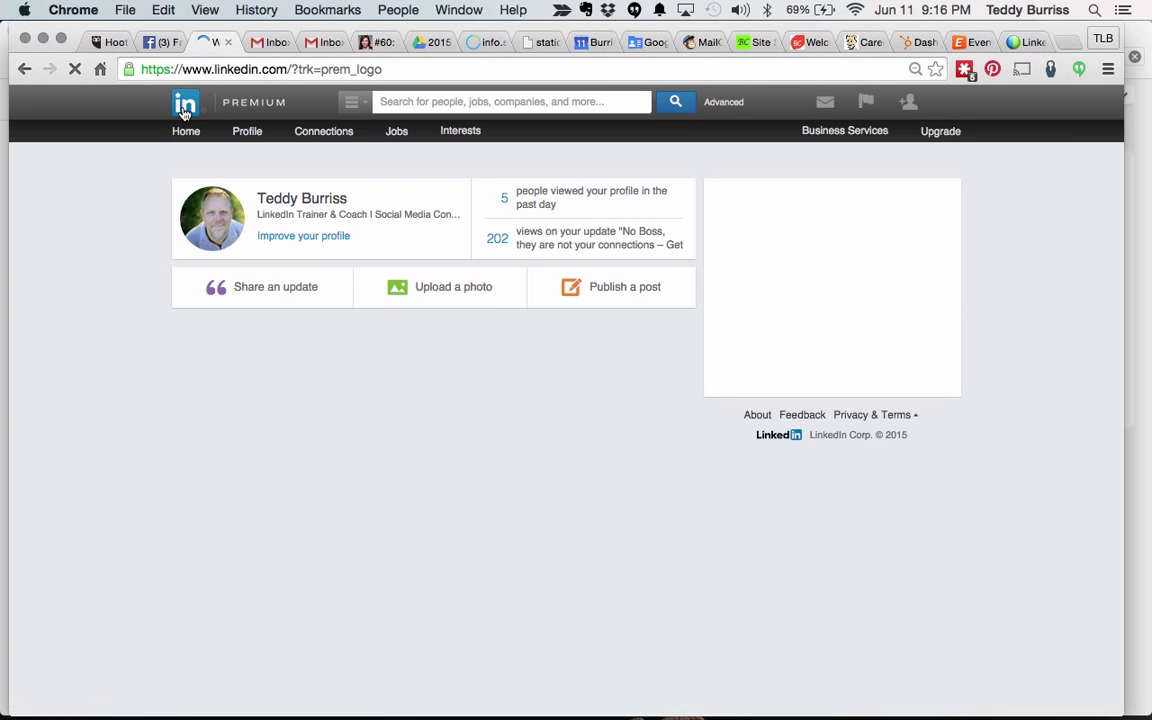
mouse_move(342, 139)
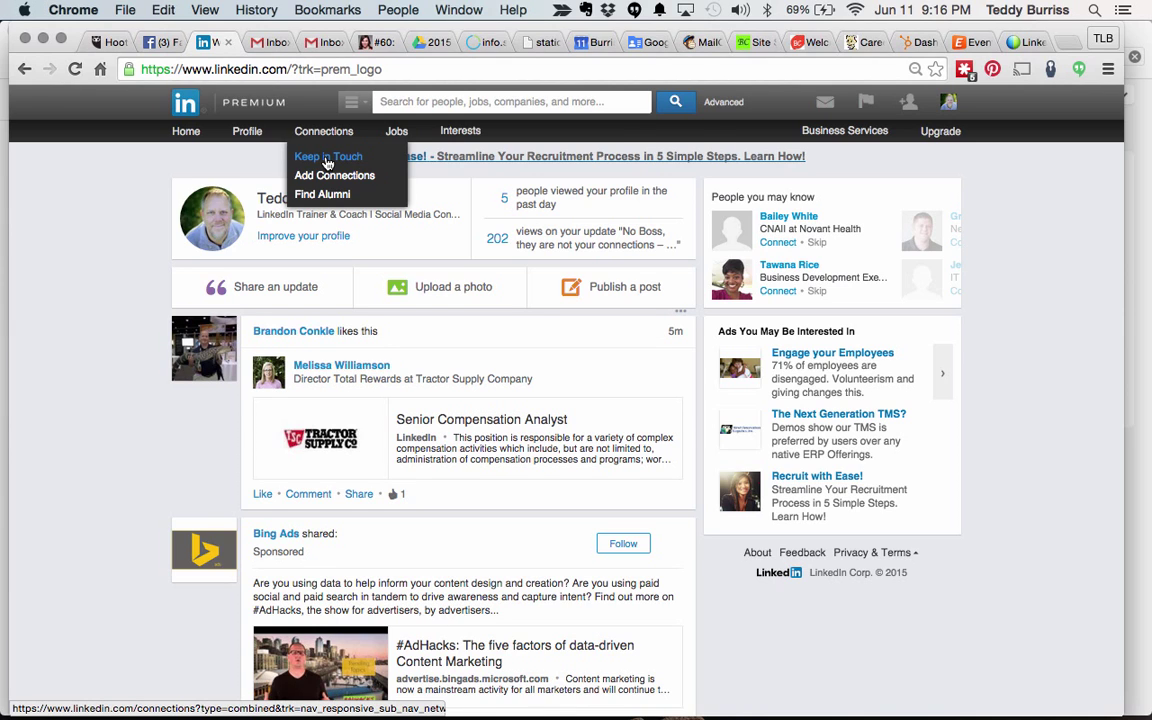
left_click(190, 109)
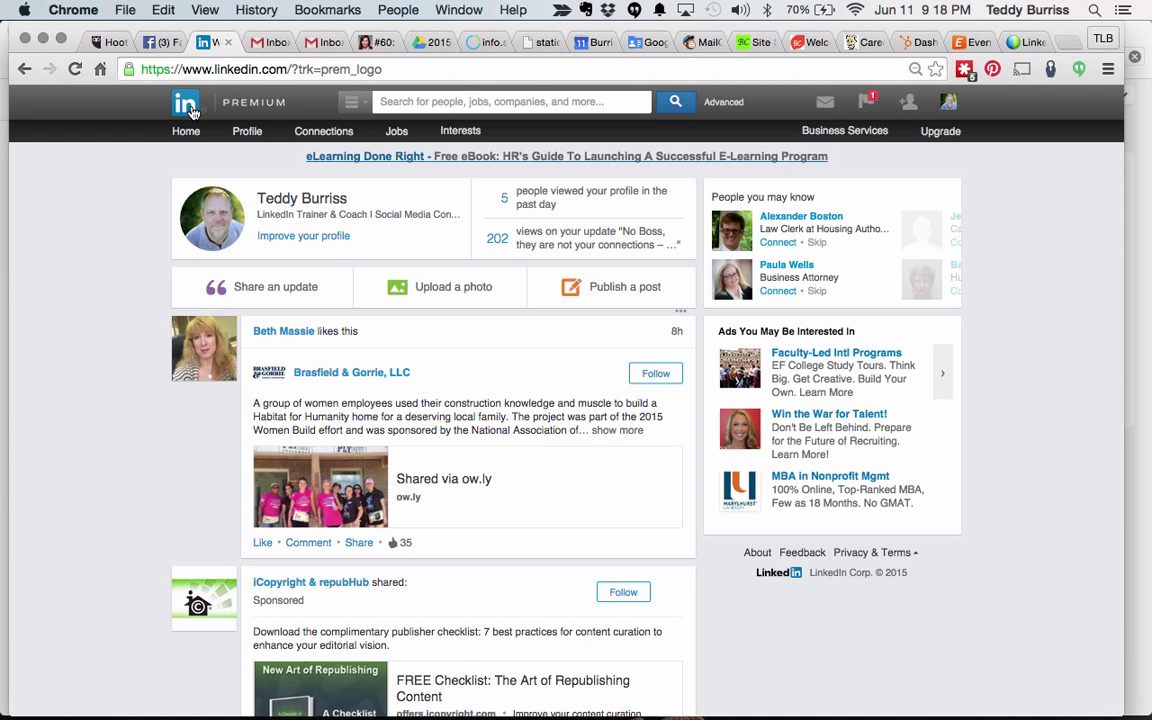
left_click(343, 137)
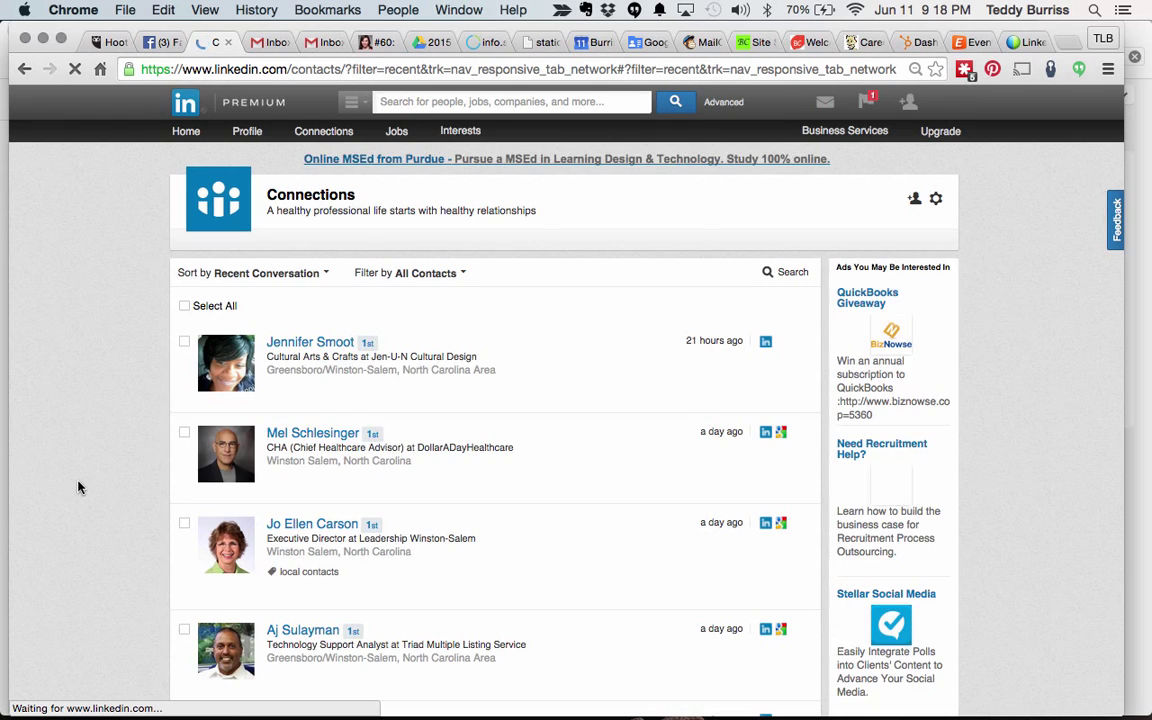
Step: Filter connections by location 'San Franc' to show San Francisco Bay Area contacts
scroll(77, 486, "down", 5)
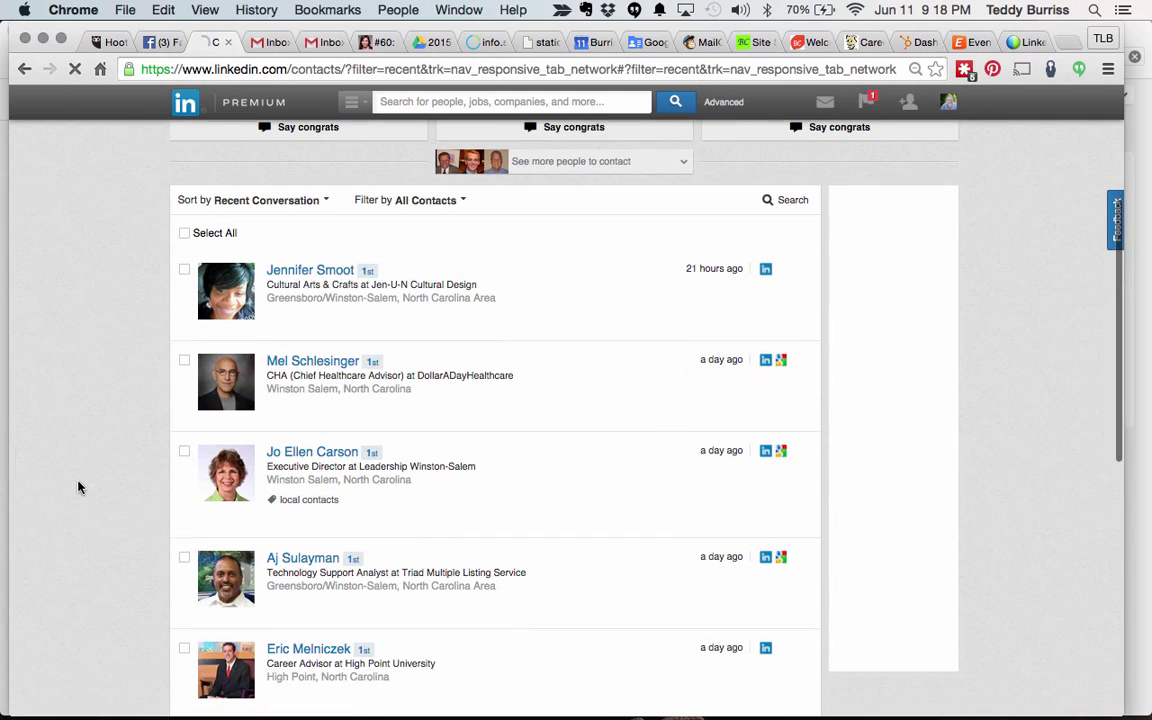
left_click(425, 204)
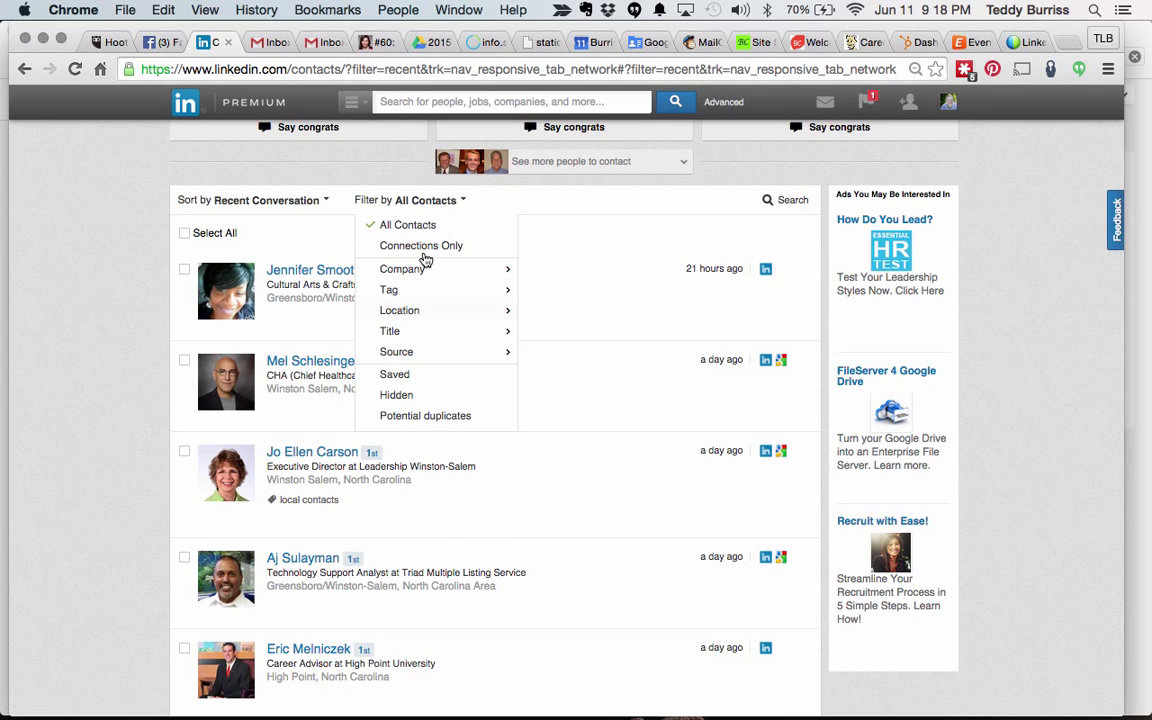
left_click(403, 316)
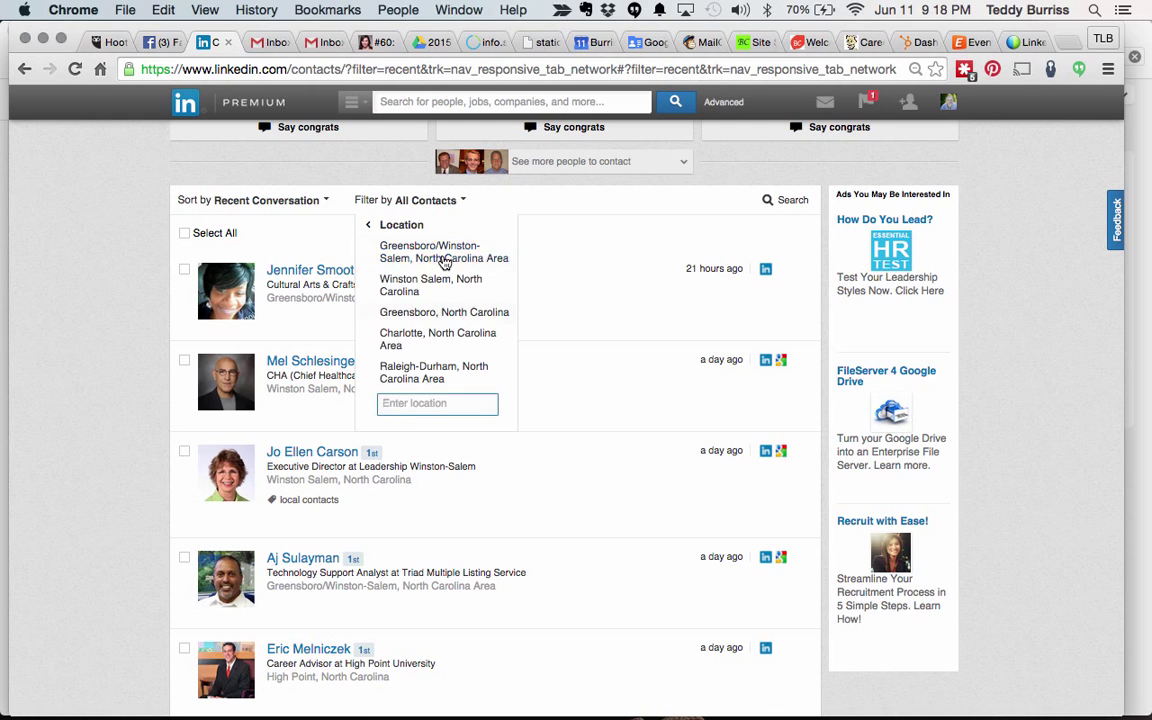
left_click(419, 400)
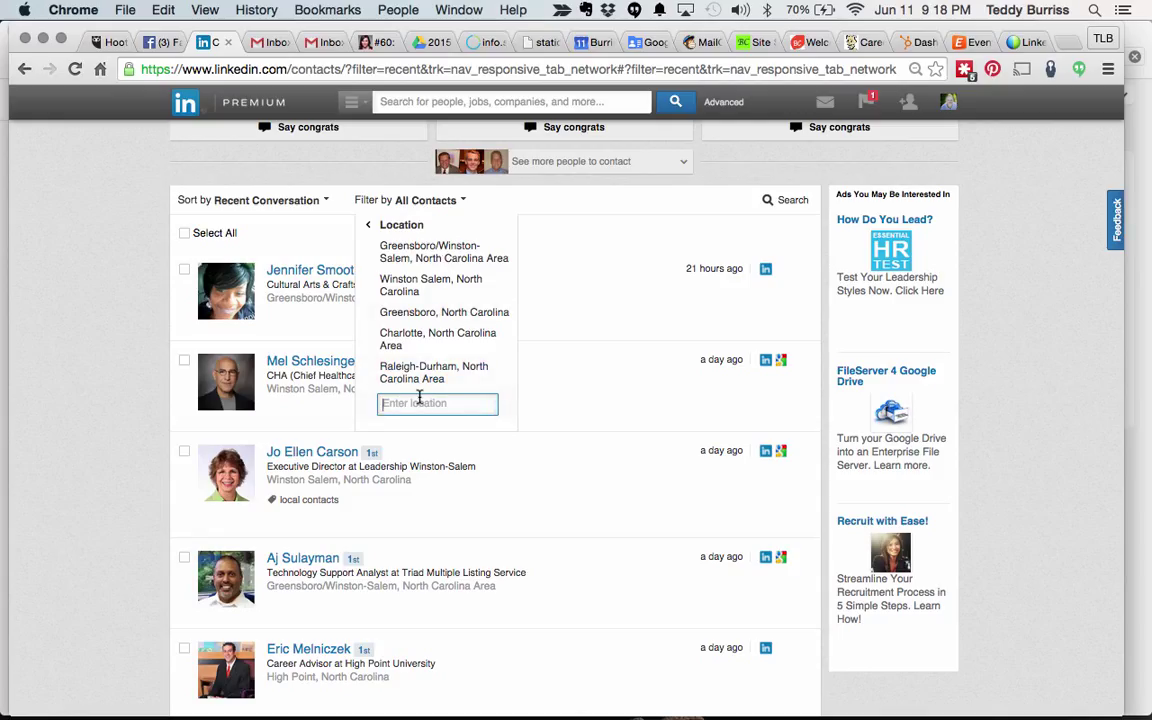
type("San Franc")
key("Return")
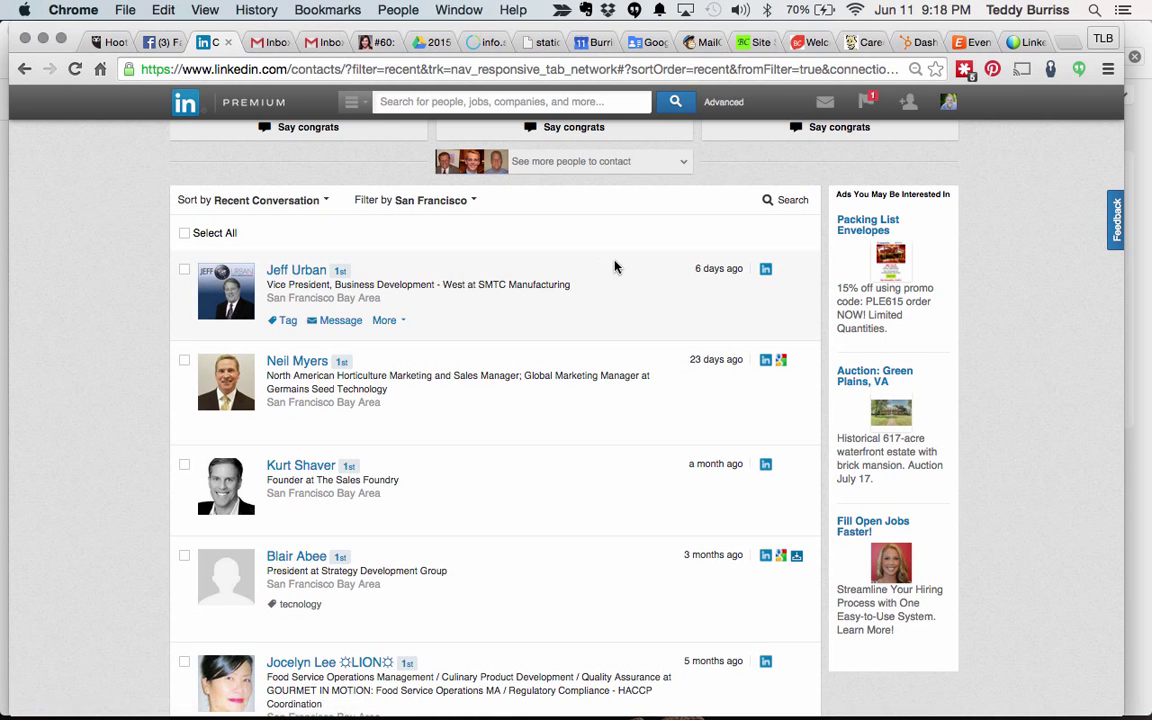
scroll(573, 288, "up", 1)
scroll(136, 501, "down", 3)
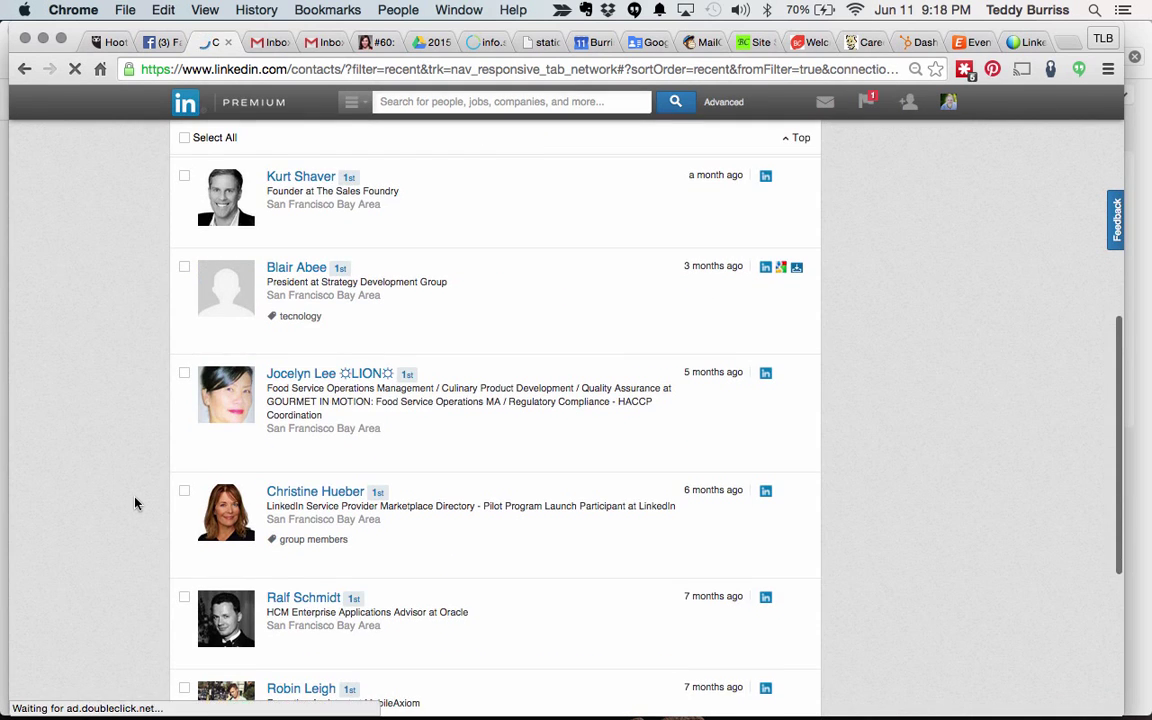
scroll(136, 503, "down", 3)
scroll(136, 503, "down", 1)
scroll(136, 503, "up", 5)
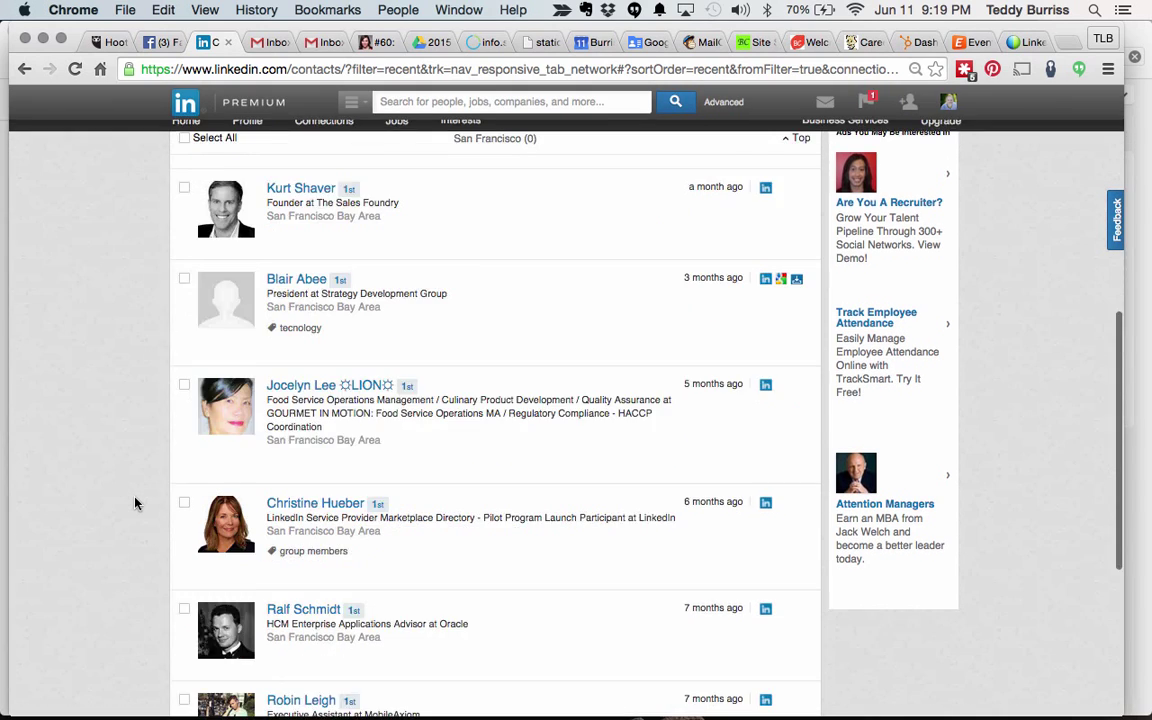
scroll(136, 503, "down", 5)
scroll(136, 503, "up", 5)
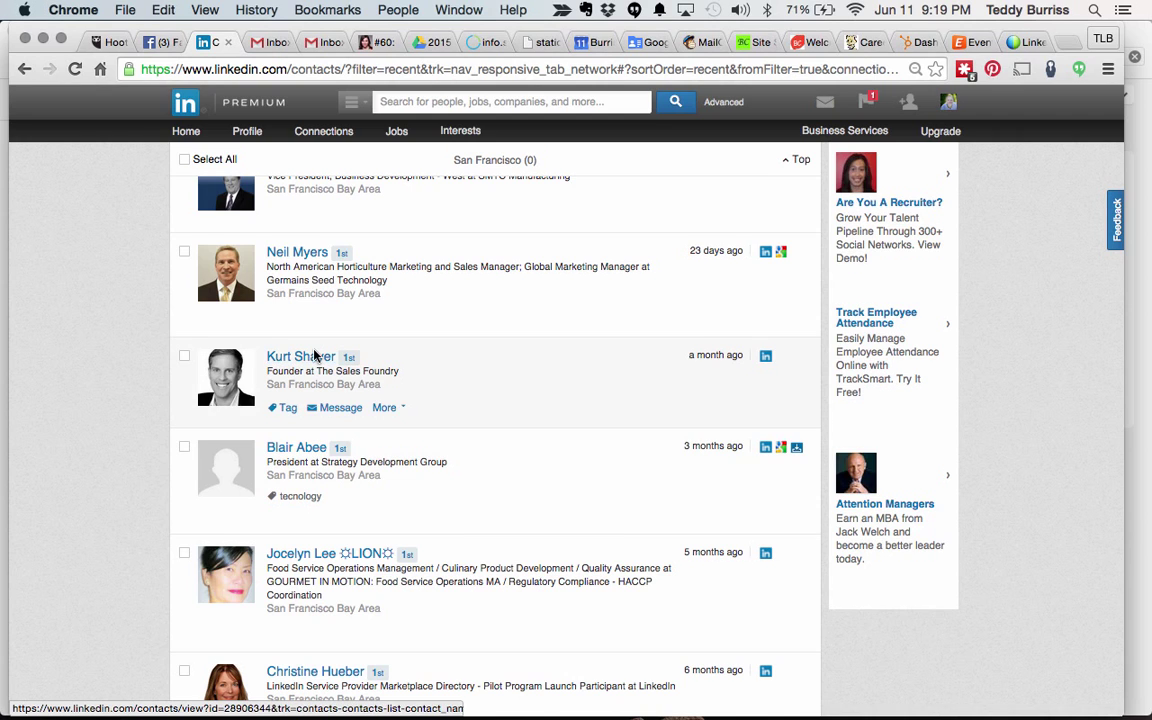
scroll(514, 362, "up", 1)
scroll(468, 355, "up", 3)
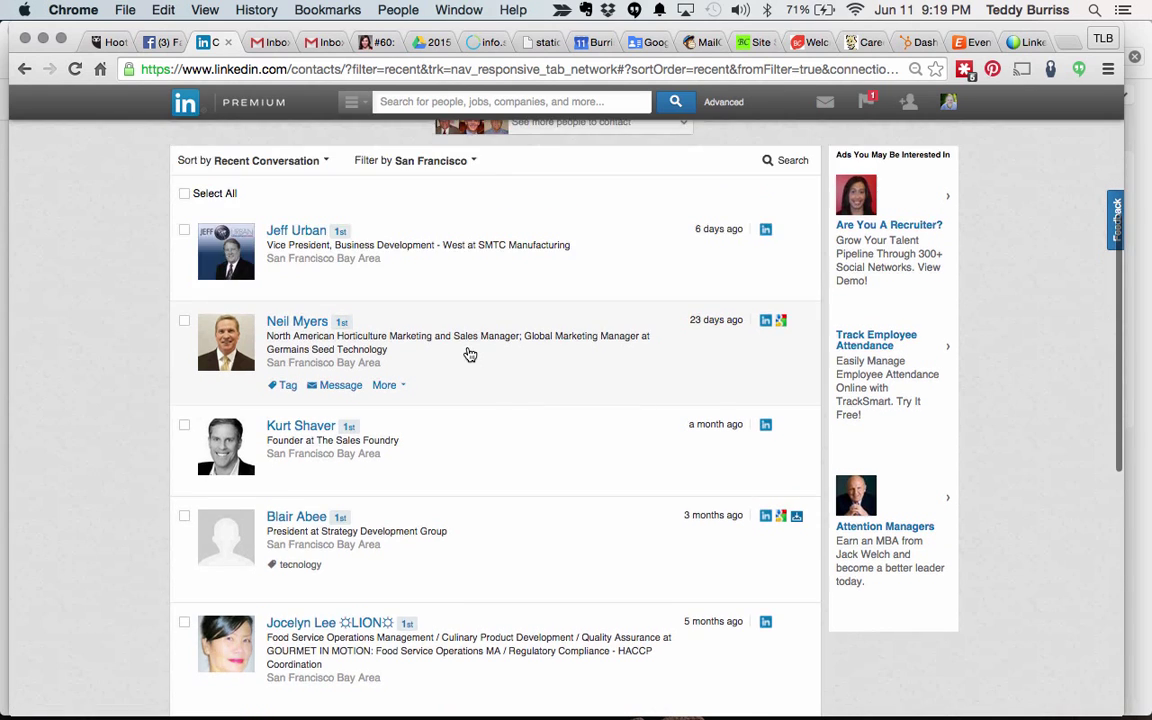
scroll(448, 413, "down", 8)
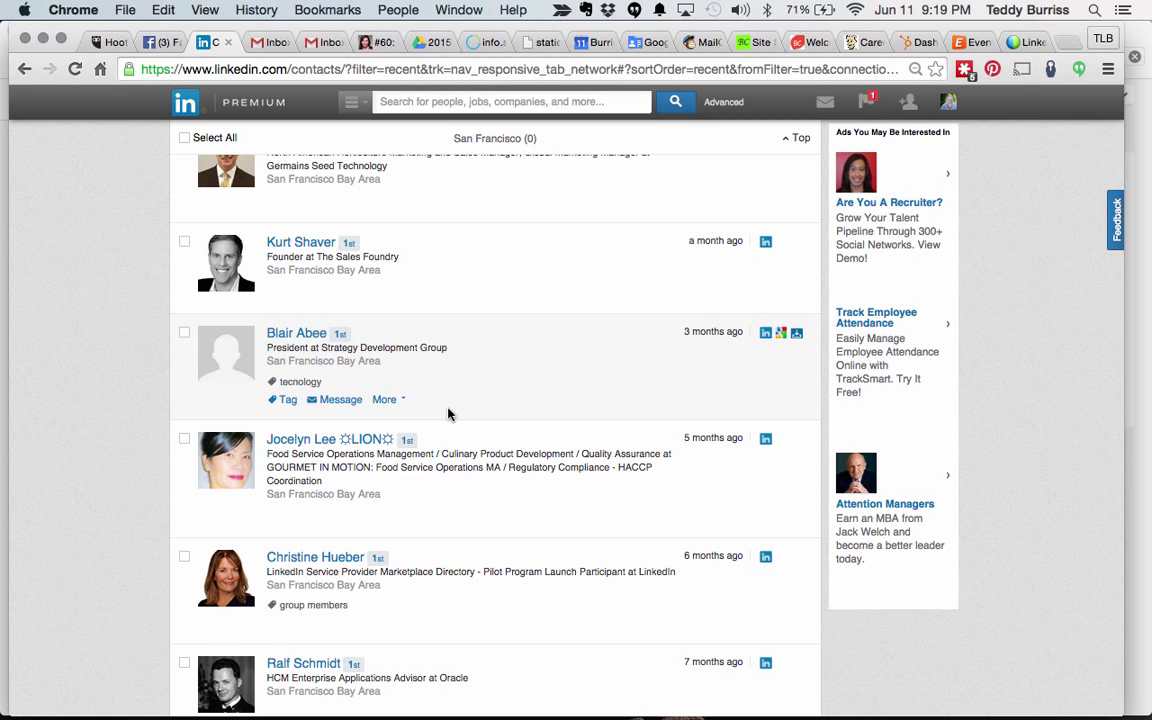
scroll(448, 413, "up", 7)
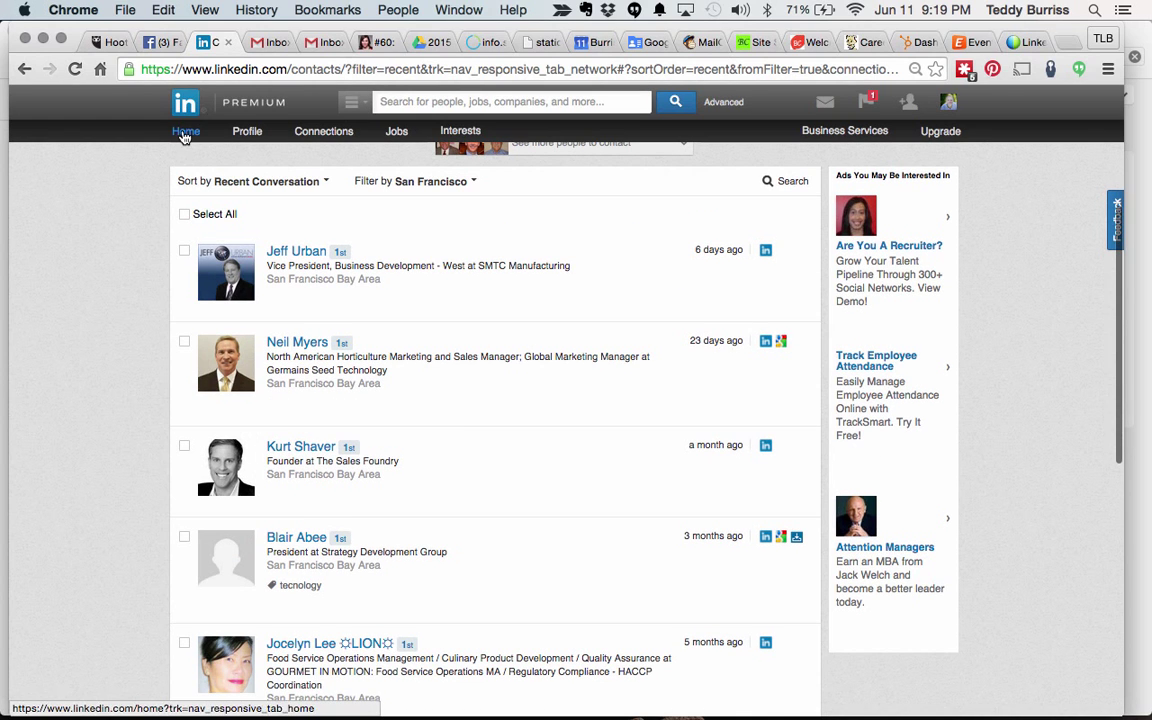
left_click(185, 135)
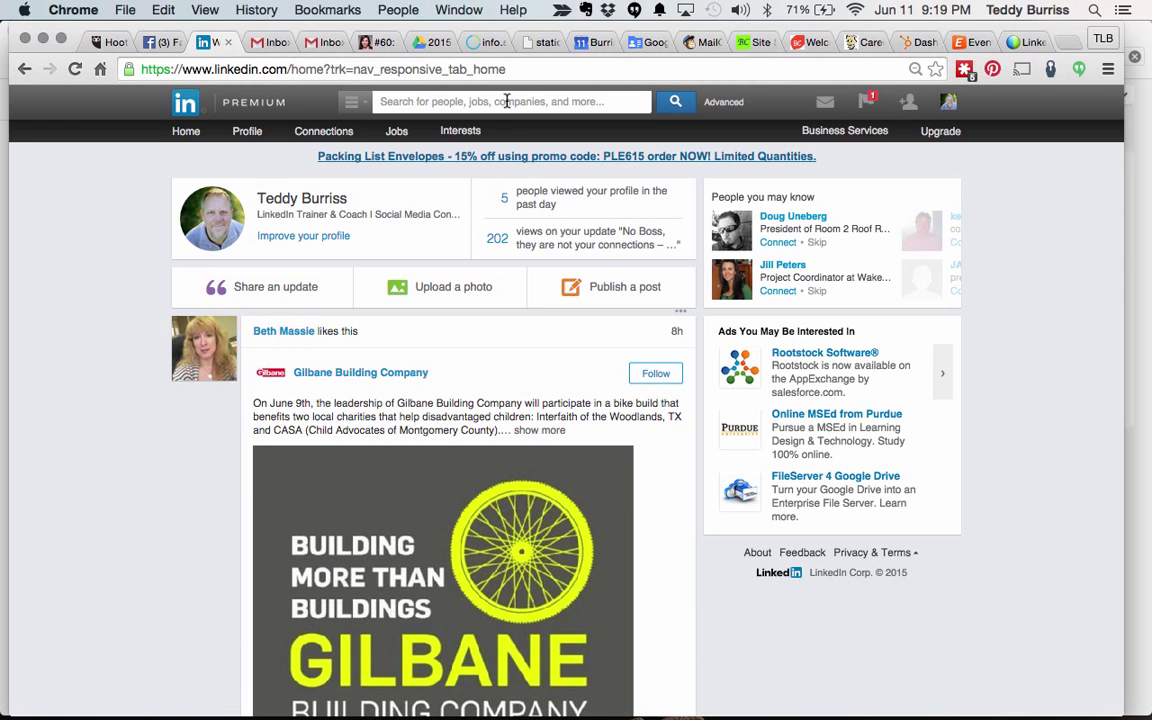
Step: View the profile of the person who liked a post, then show recent notifications
mouse_move(370, 155)
left_click(283, 331)
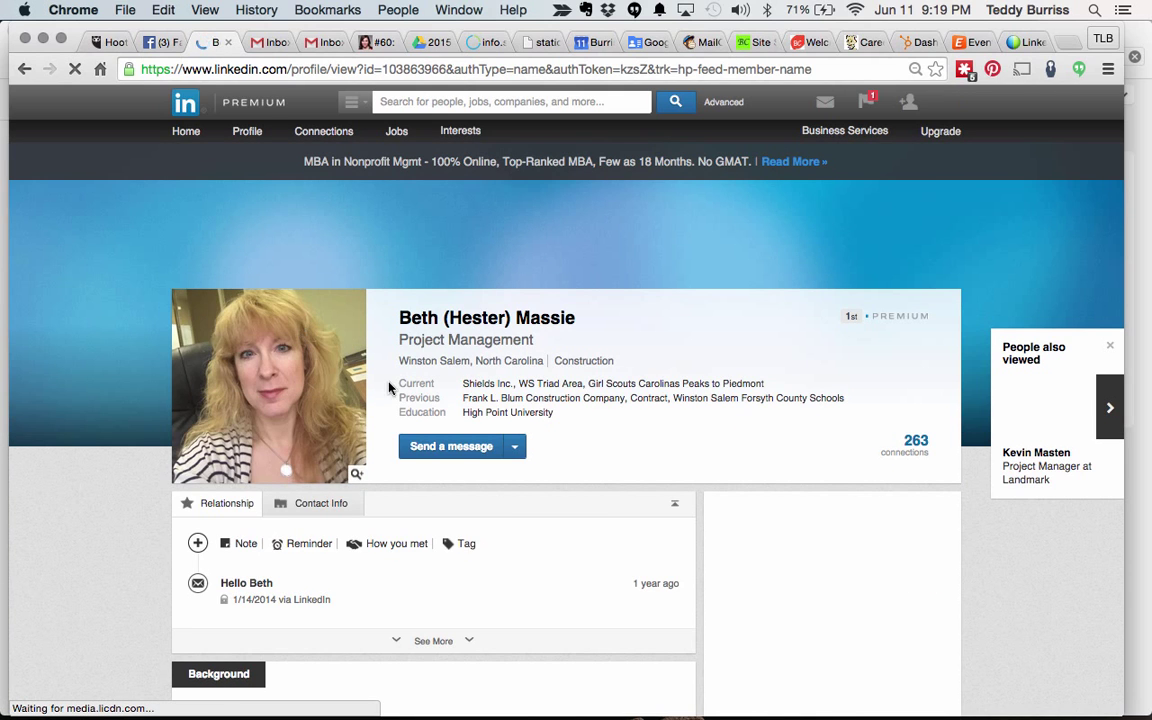
scroll(557, 528, "down", 2)
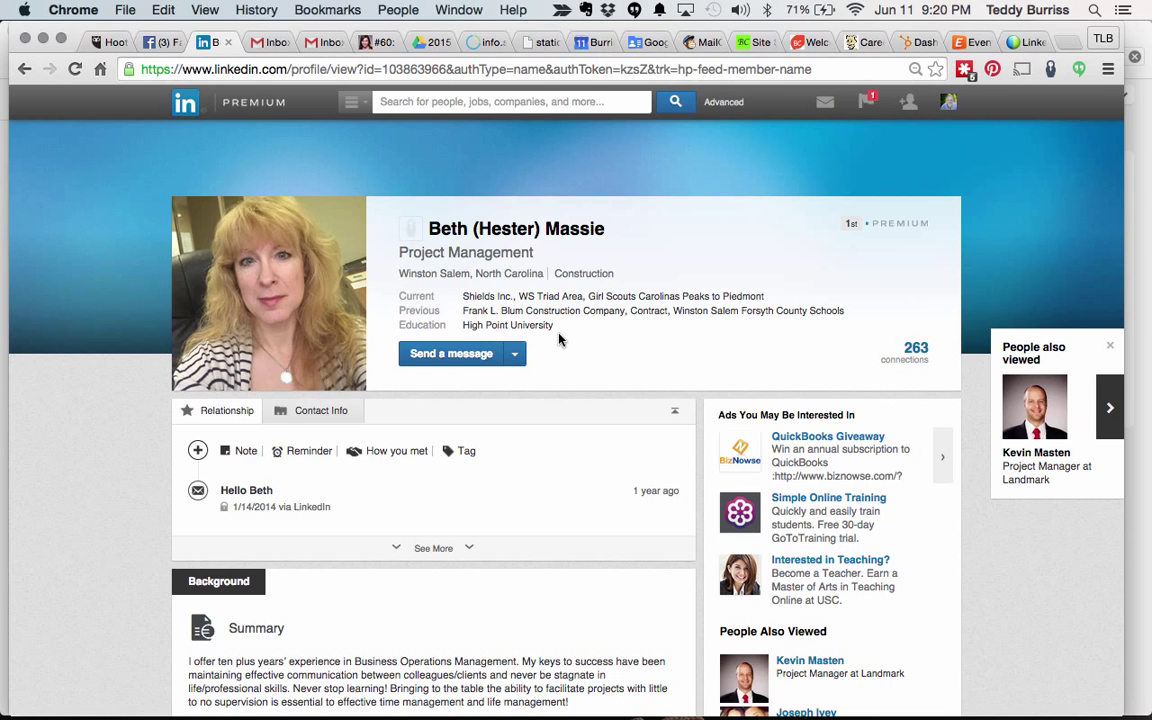
left_click(870, 103)
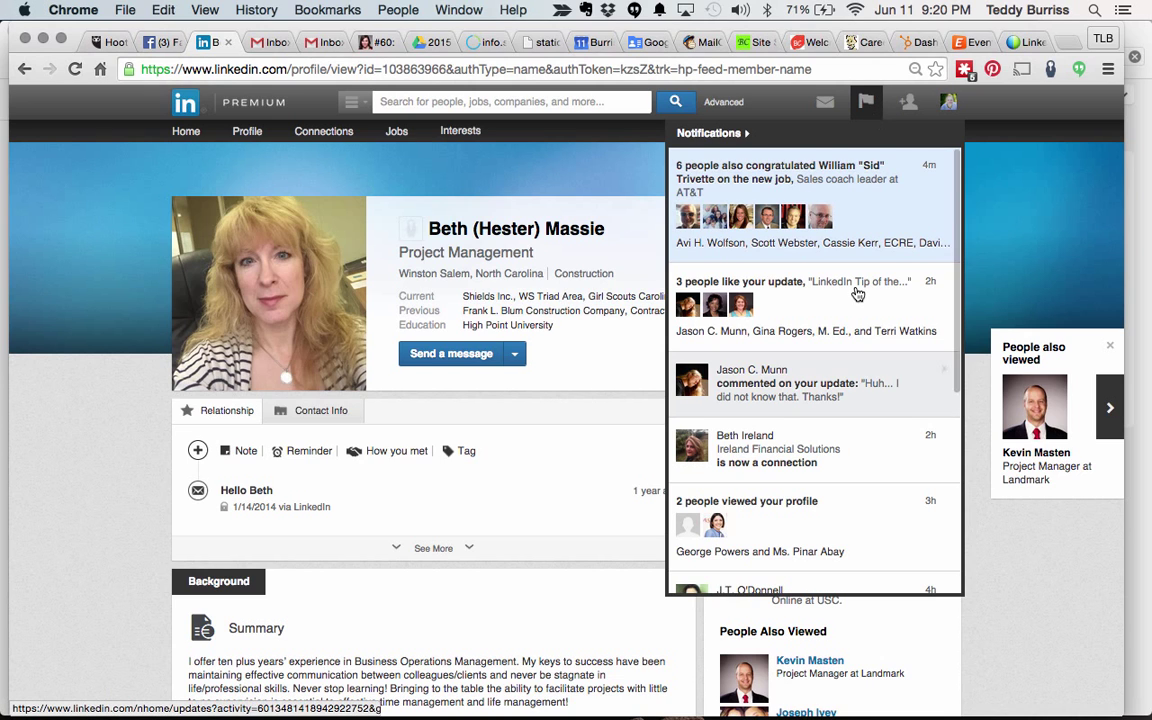
Step: Open the newly accepted connection's profile from notifications and display their contact info
left_click(767, 451)
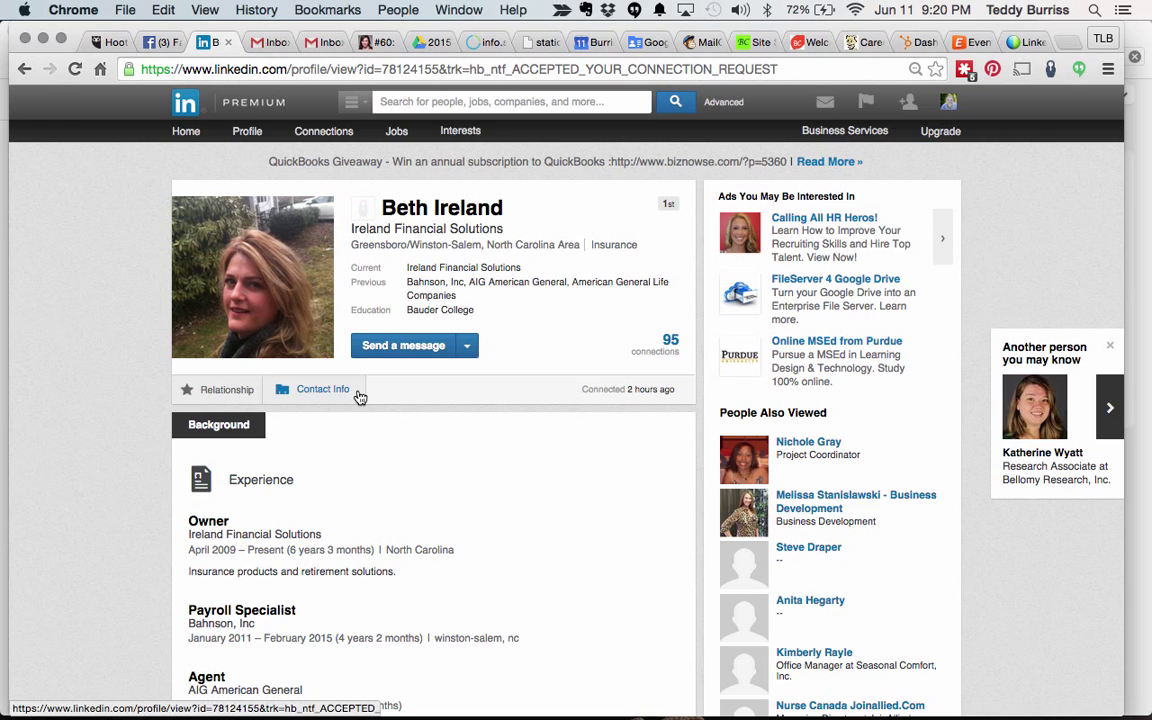
left_click(348, 390)
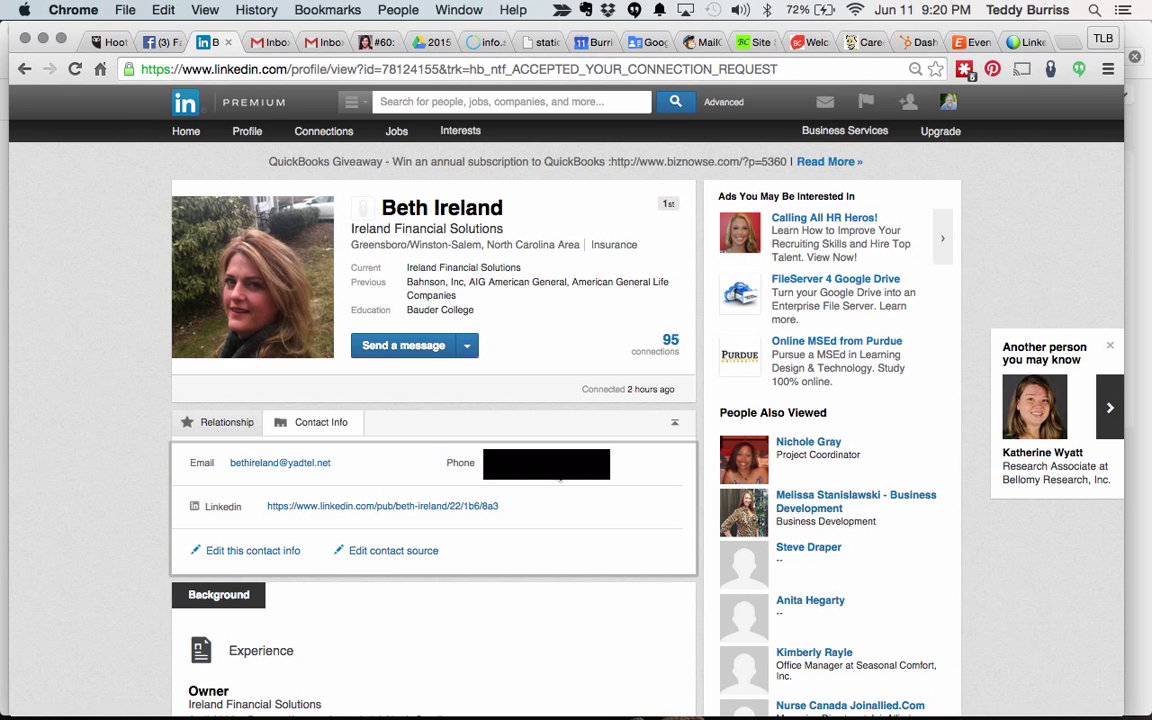
Step: Scroll through the new connection's profile, then go back to the home feed
scroll(540, 525, "down", 3)
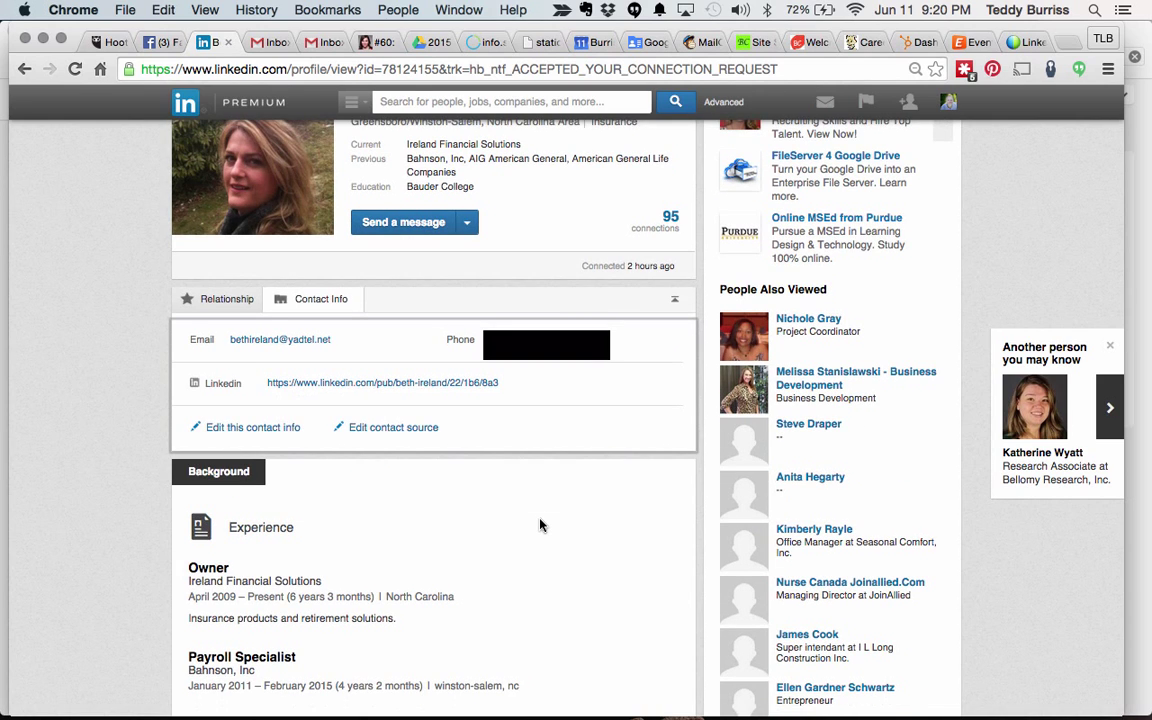
scroll(540, 525, "up", 3)
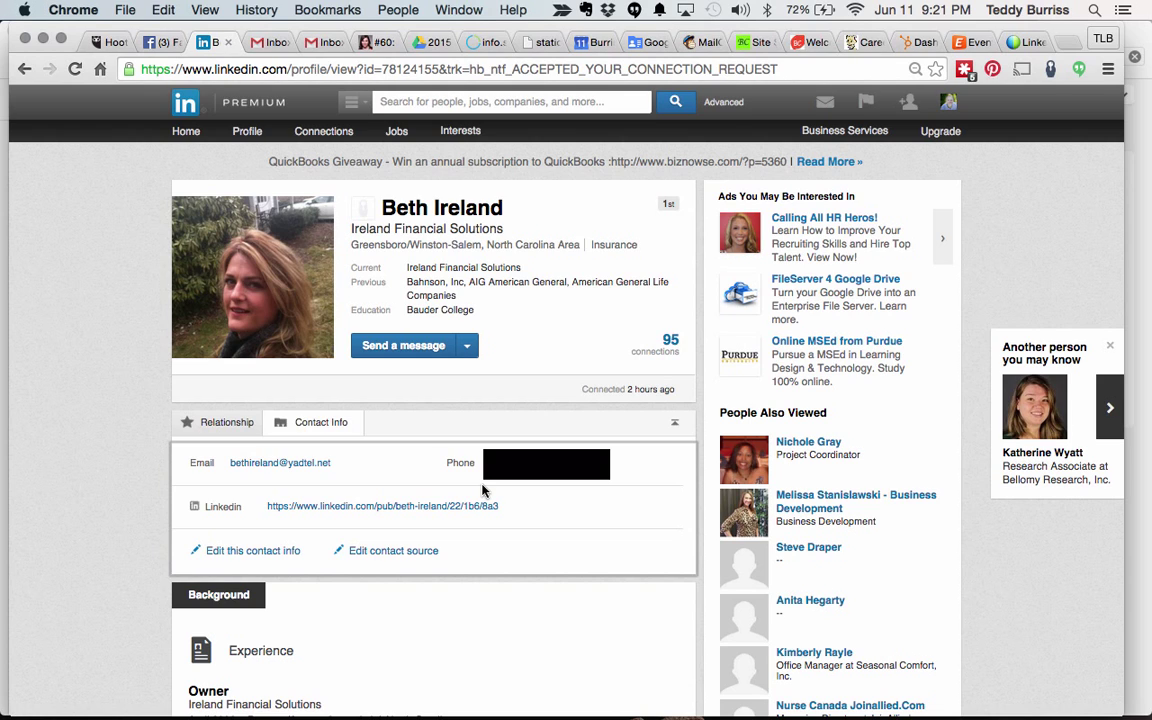
left_click(300, 102)
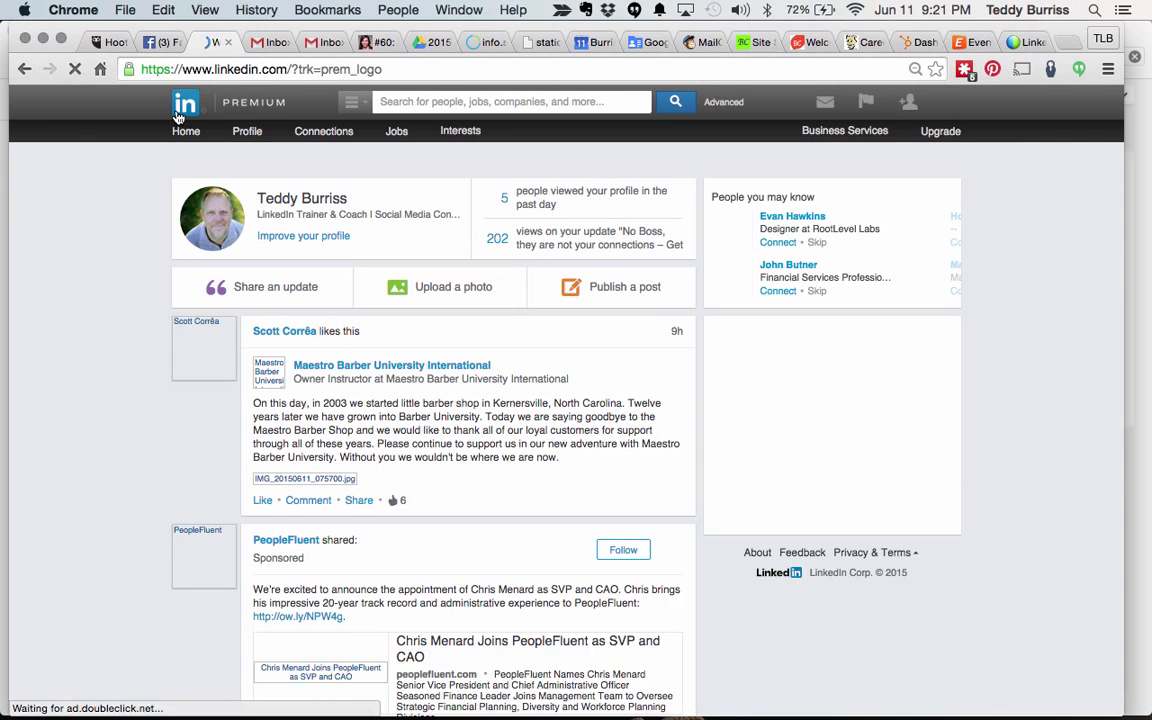